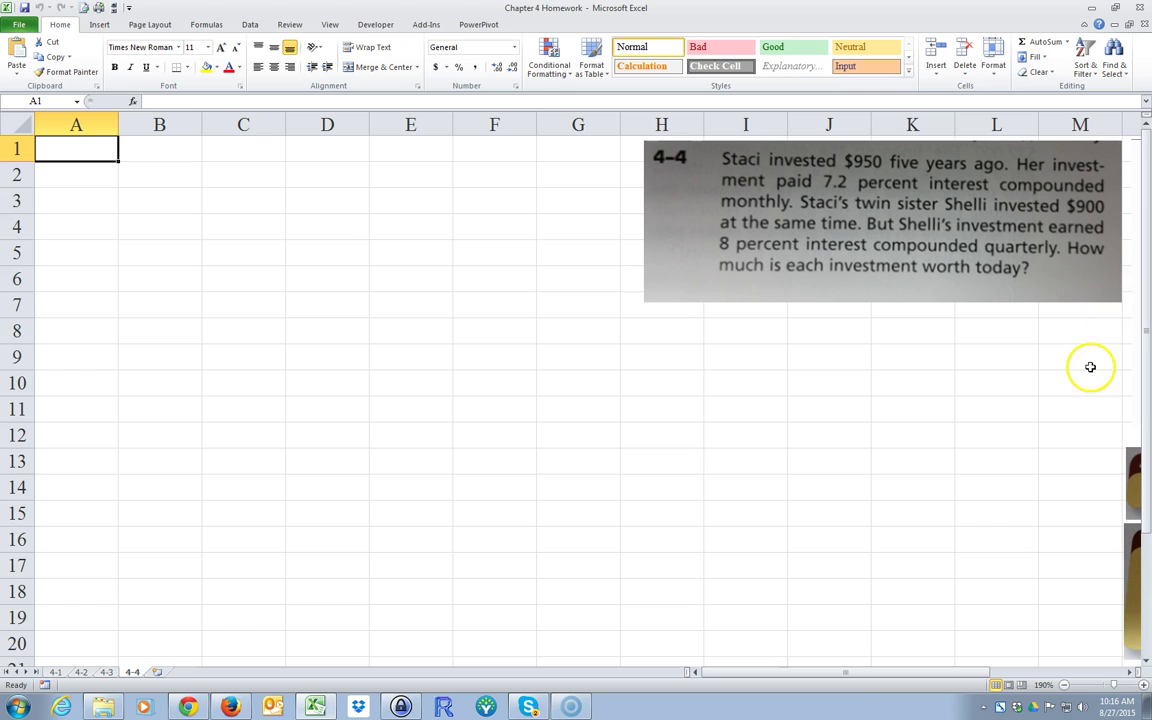
# Move the hand-drawn timeline picture directly below the problem 4-4 text image.
pyautogui.moveTo(1138, 305); pyautogui.dragTo(543, 479)
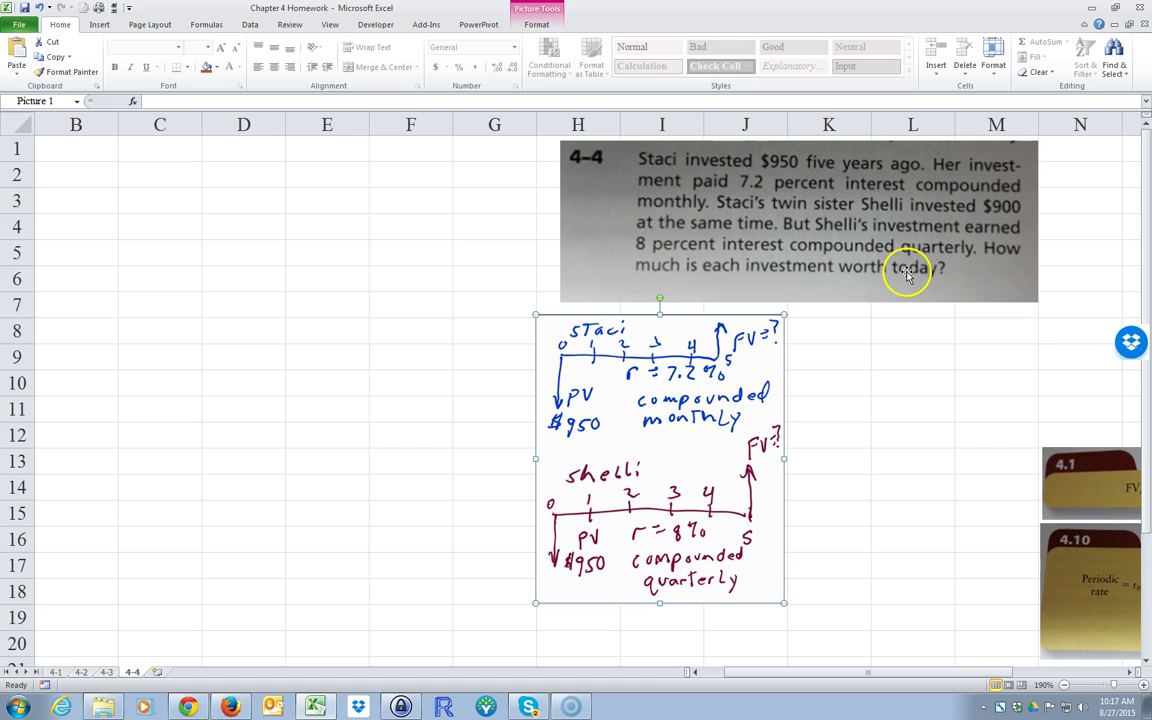
# Enter the heading "Given:" in cell B1.
pyautogui.click(95, 146)
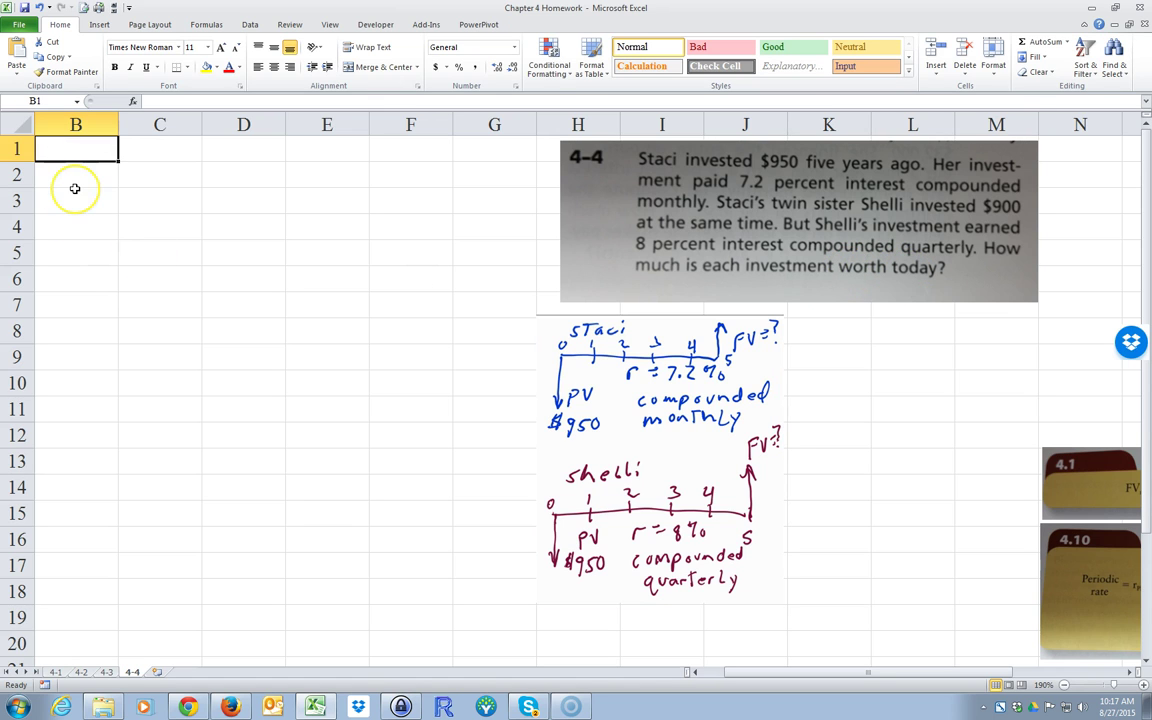
pyautogui.write('Gv')
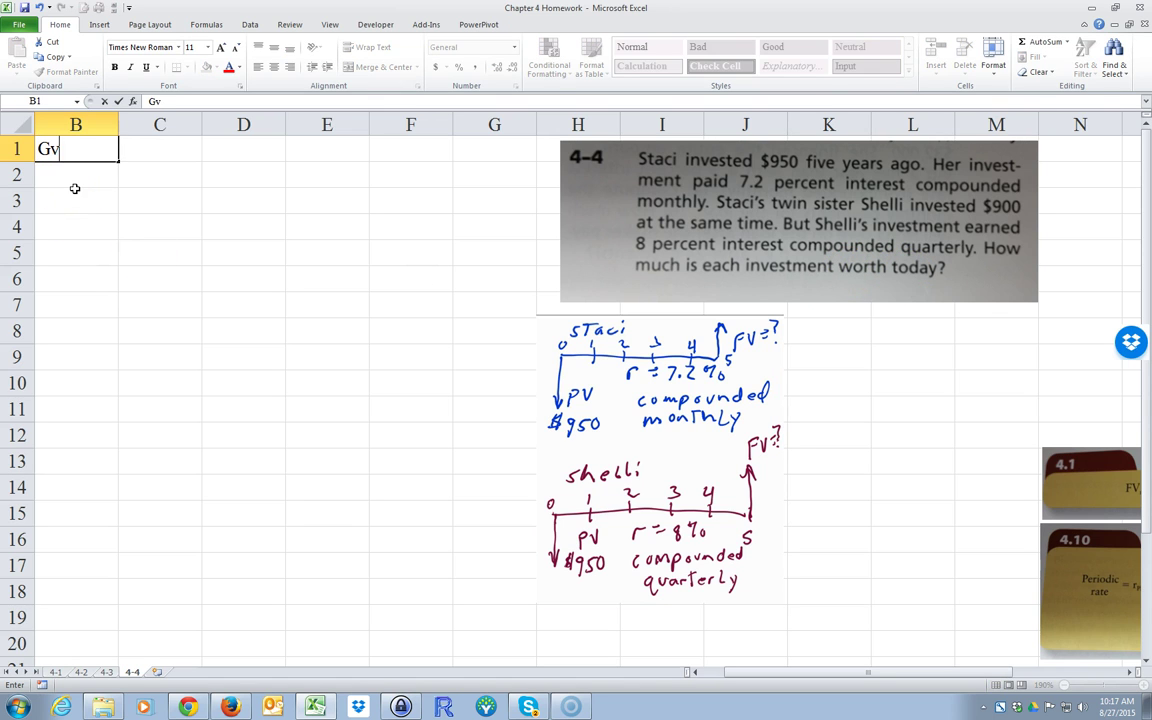
pyautogui.press('BackSpace')
pyautogui.write('e')
pyautogui.press('BackSpace')
pyautogui.write('iven:')
pyautogui.press('Return')
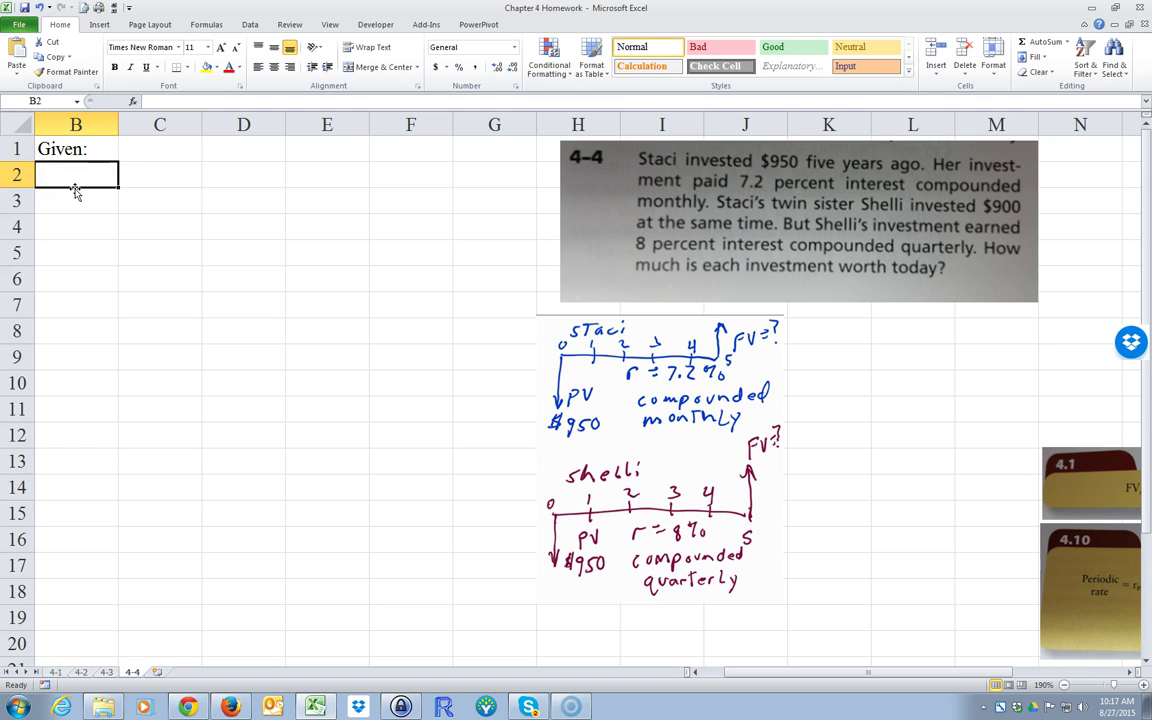
pyautogui.write('P')
pyautogui.press('BackSpace')
pyautogui.write('P')
pyautogui.press('BackSpace')
pyautogui.write('P')
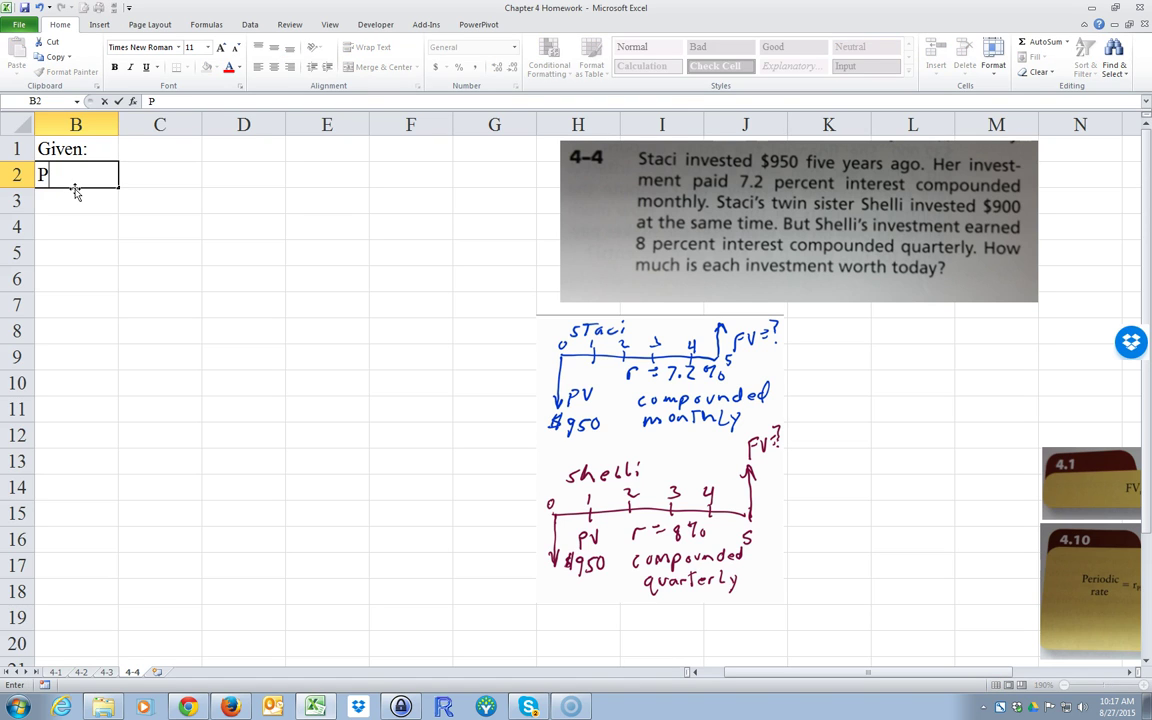
pyautogui.write('Vshelly')
pyautogui.press('Tab')
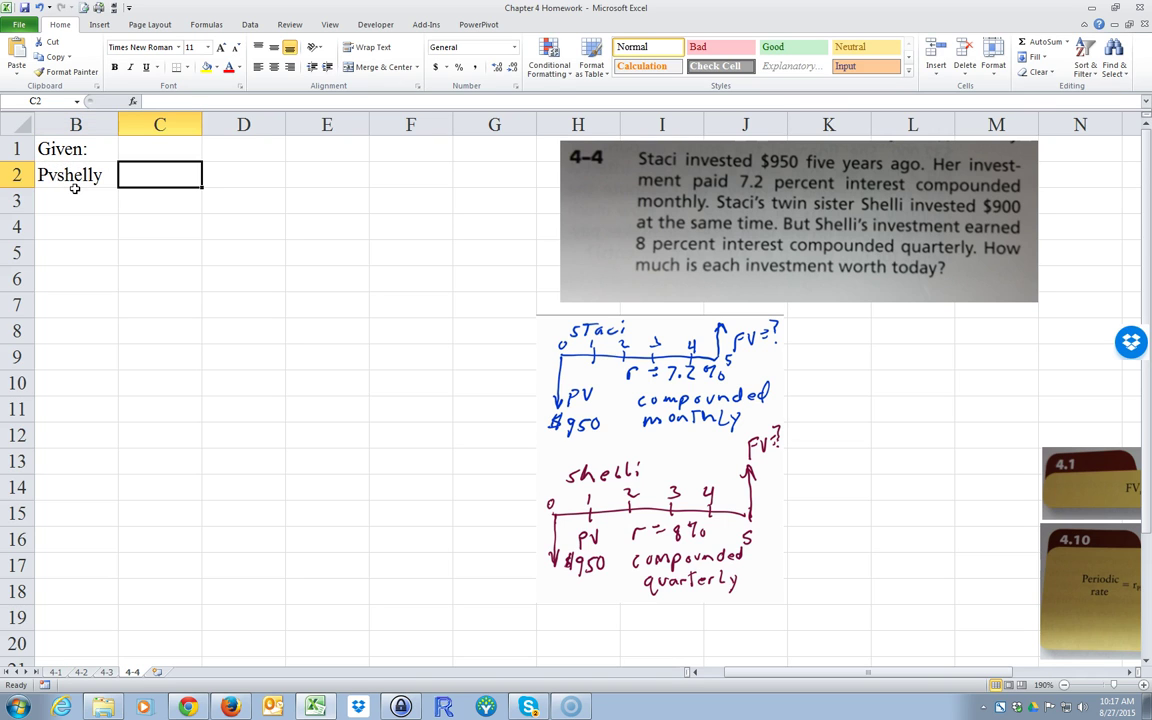
# Label cell B2 "PVs" and enter -$950 as the first investment's present value in C2.
pyautogui.click(70, 176)
pyautogui.write('PVs')
pyautogui.press('Tab')
pyautogui.write('-')
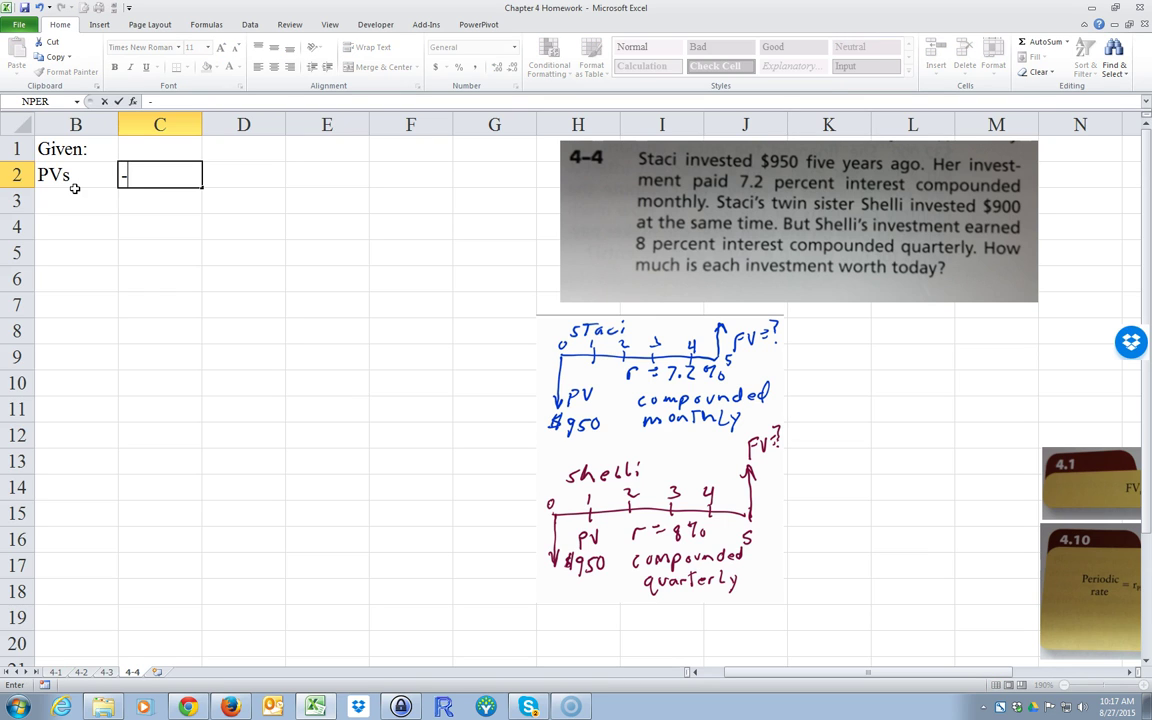
pyautogui.write('$')
pyautogui.press('BackSpace')
pyautogui.write('950')
pyautogui.press('BackSpace')
pyautogui.press('BackSpace')
pyautogui.press('BackSpace')
pyautogui.write('$950')
pyautogui.press('Return')
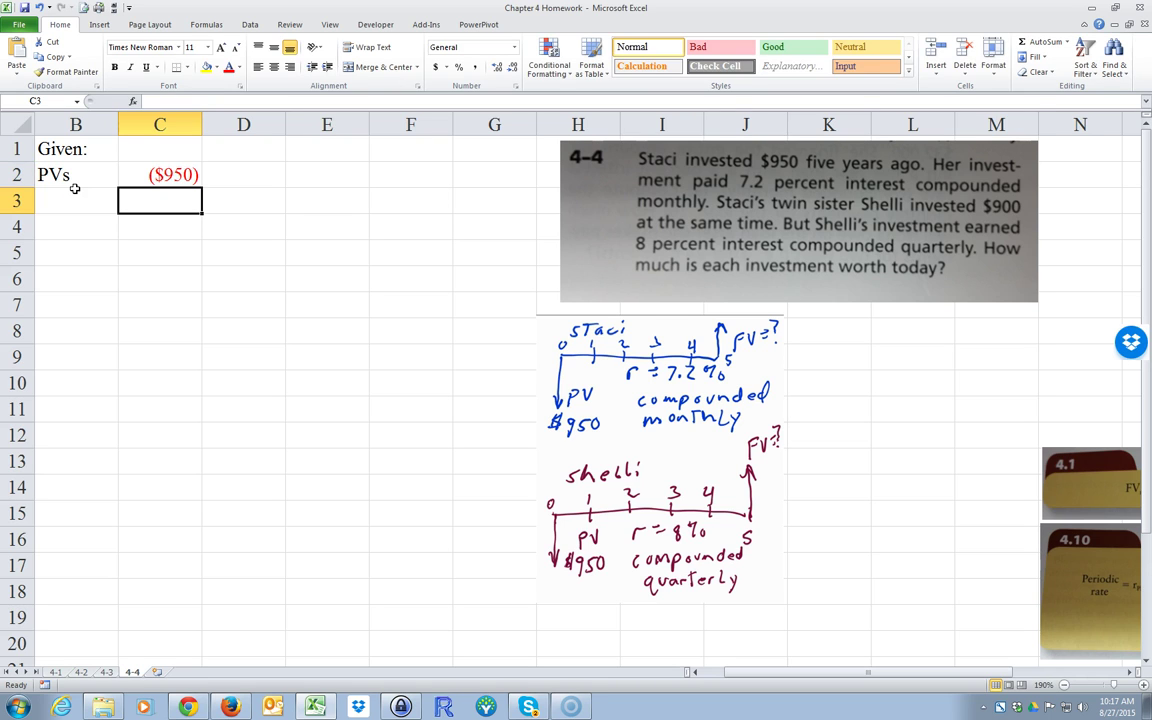
# Label cell B3 "rs" and enter the 7.2% interest rate in C3.
pyautogui.click(75, 192)
pyautogui.write('rs')
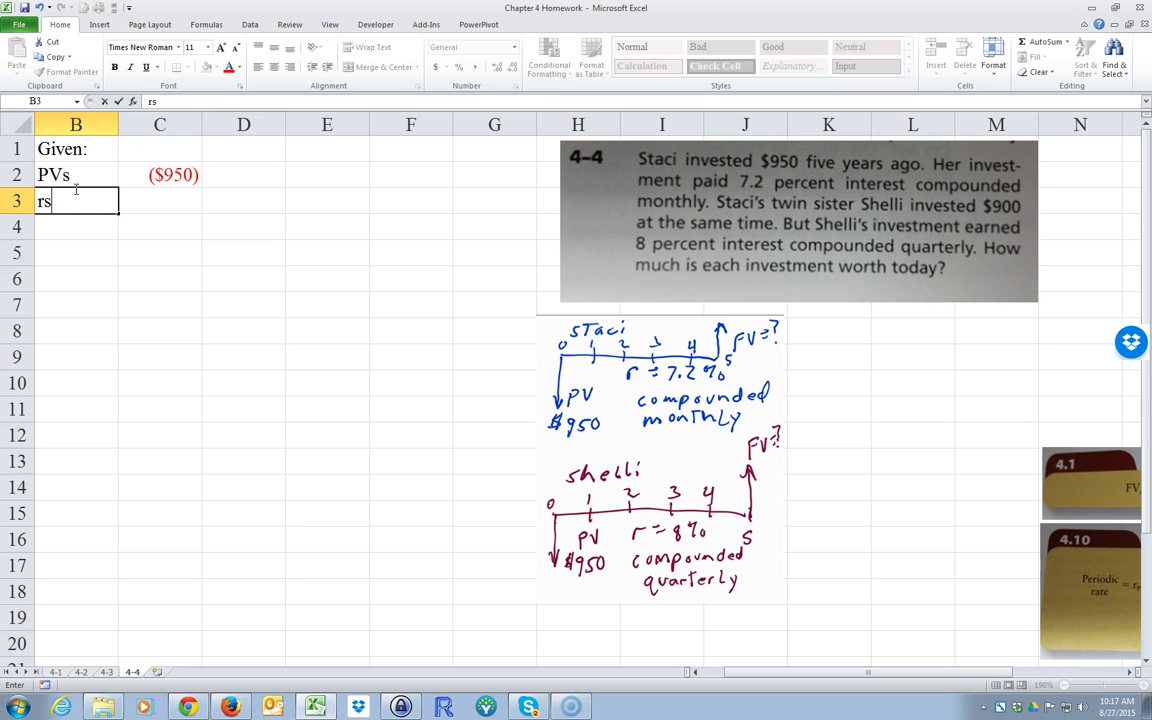
pyautogui.press('Tab')
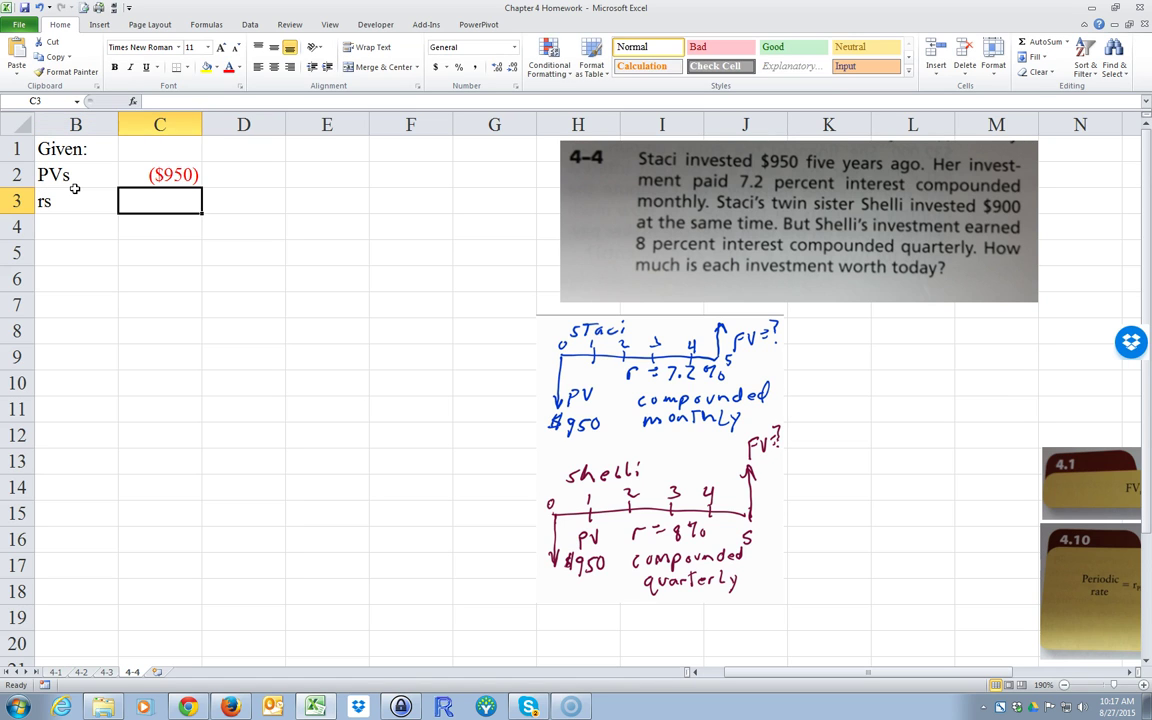
pyautogui.write('7.2%')
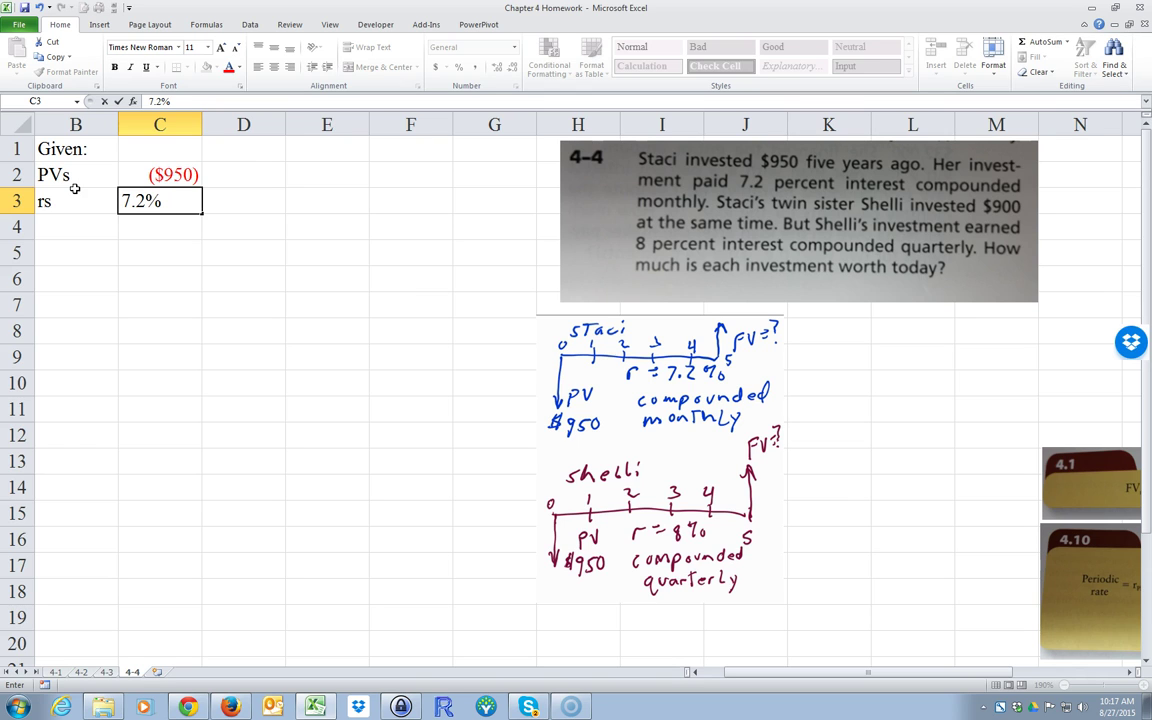
pyautogui.press('Tab')
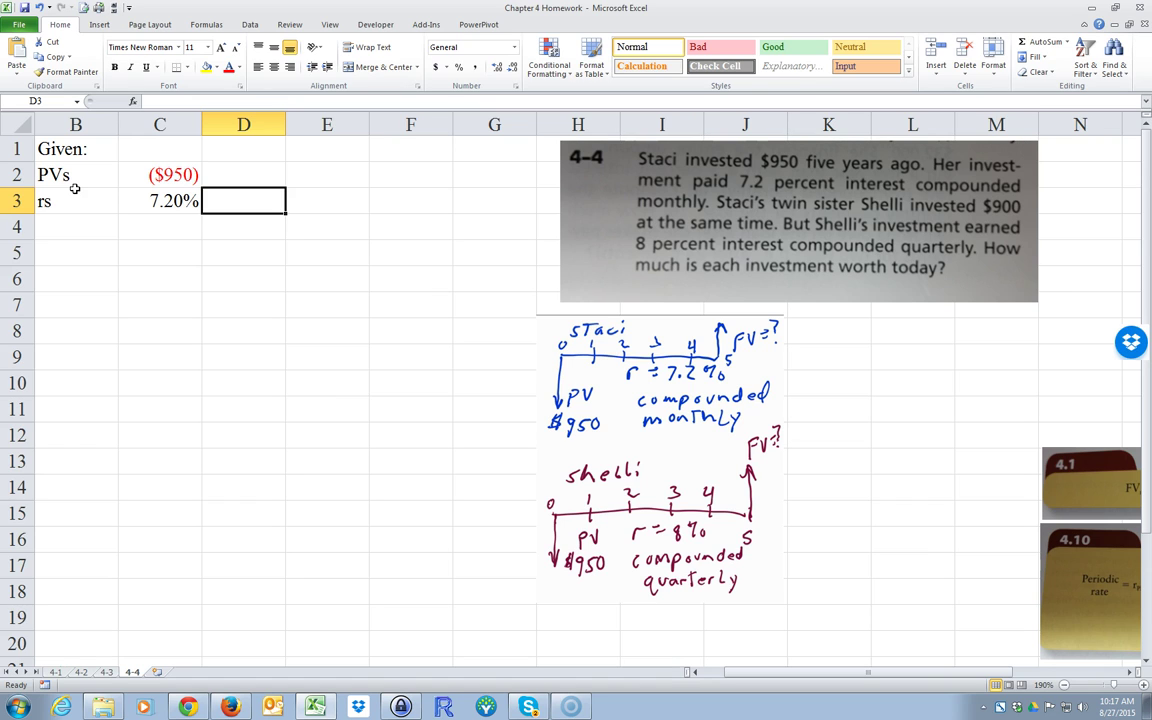
# Enter 12 in D3 and describe it in E3 as "compounding periods per year".
pyautogui.write('12 com')
pyautogui.press('BackSpace')
pyautogui.press('BackSpace')
pyautogui.press('BackSpace')
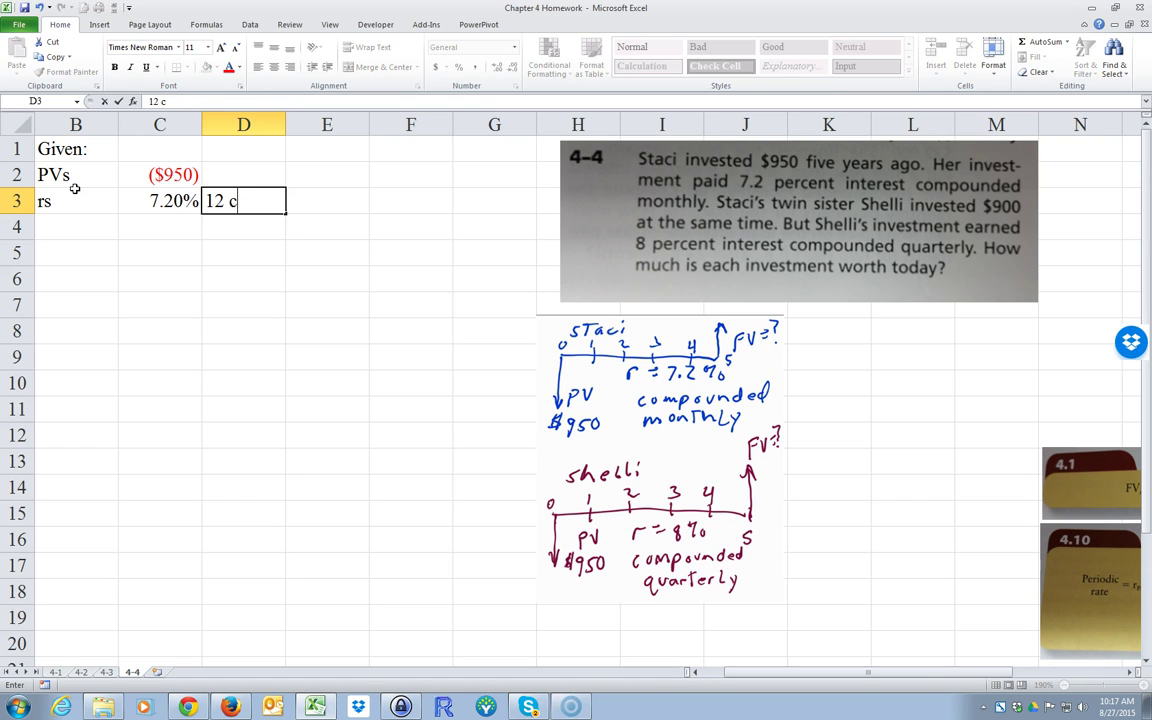
pyautogui.press('Tab')
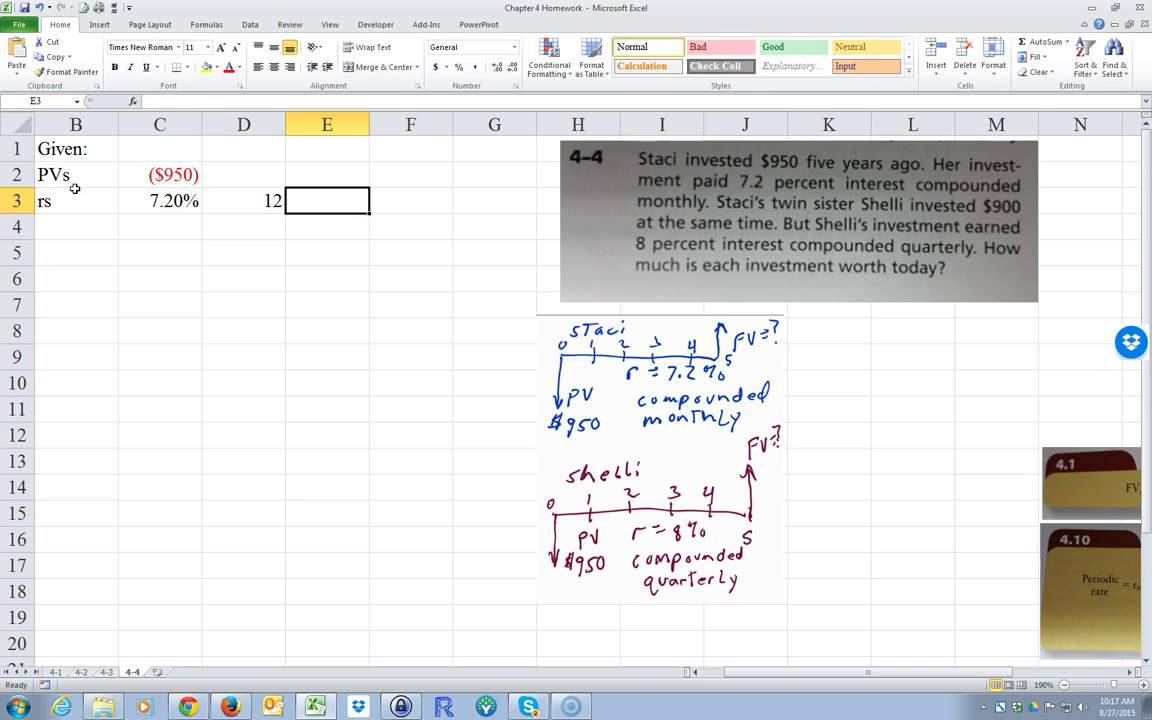
pyautogui.write('compounde')
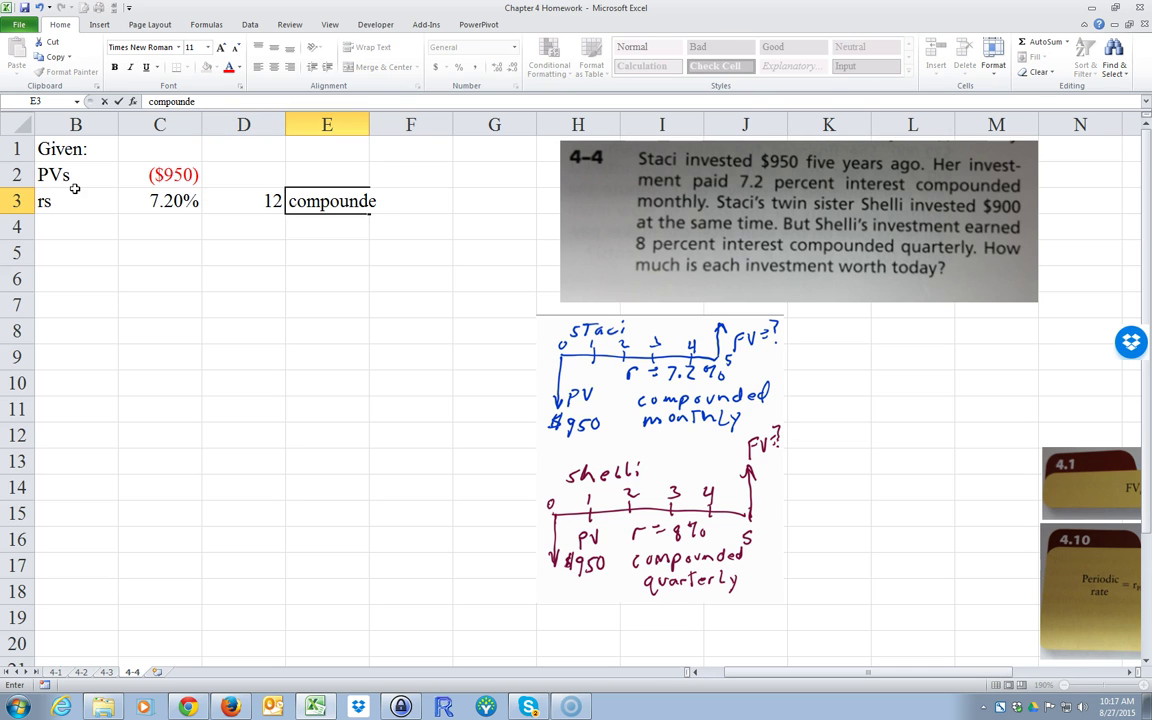
pyautogui.press('BackSpace')
pyautogui.write('ing periods per ')
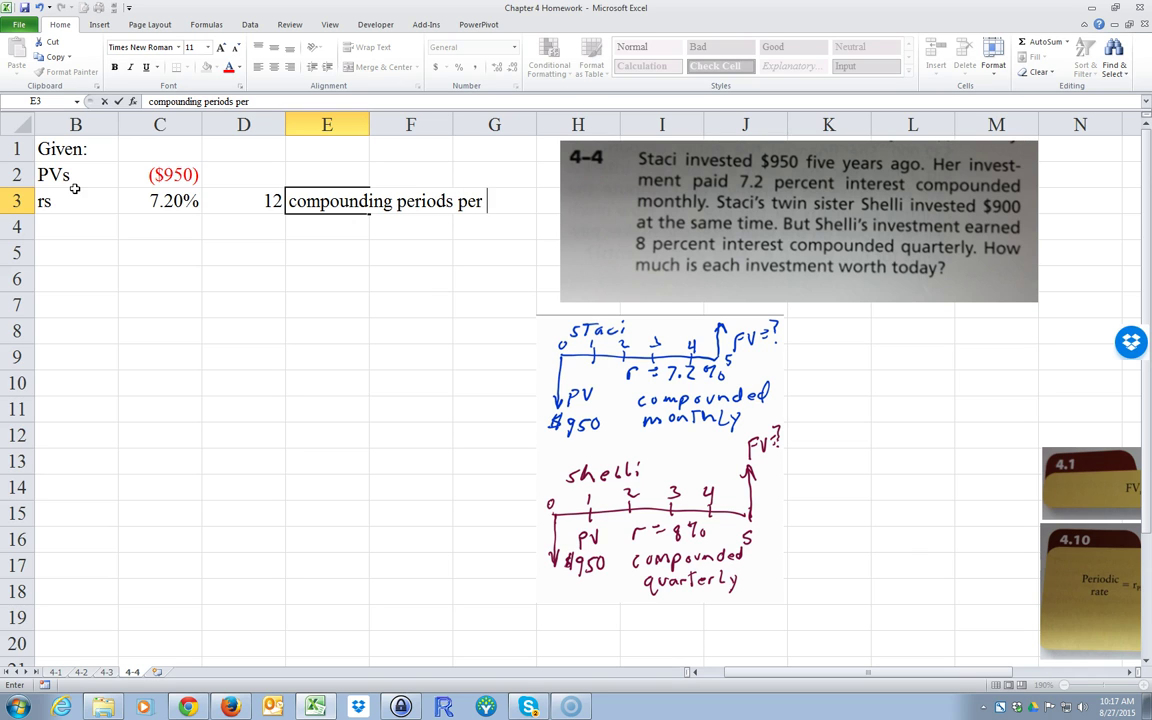
pyautogui.write('year')
pyautogui.press('Return')
# Fill row 4 with the label "ns" in B4, 5 in C4 and "years" in D4.
pyautogui.press('Left')
pyautogui.press('Left')
pyautogui.press('Left')
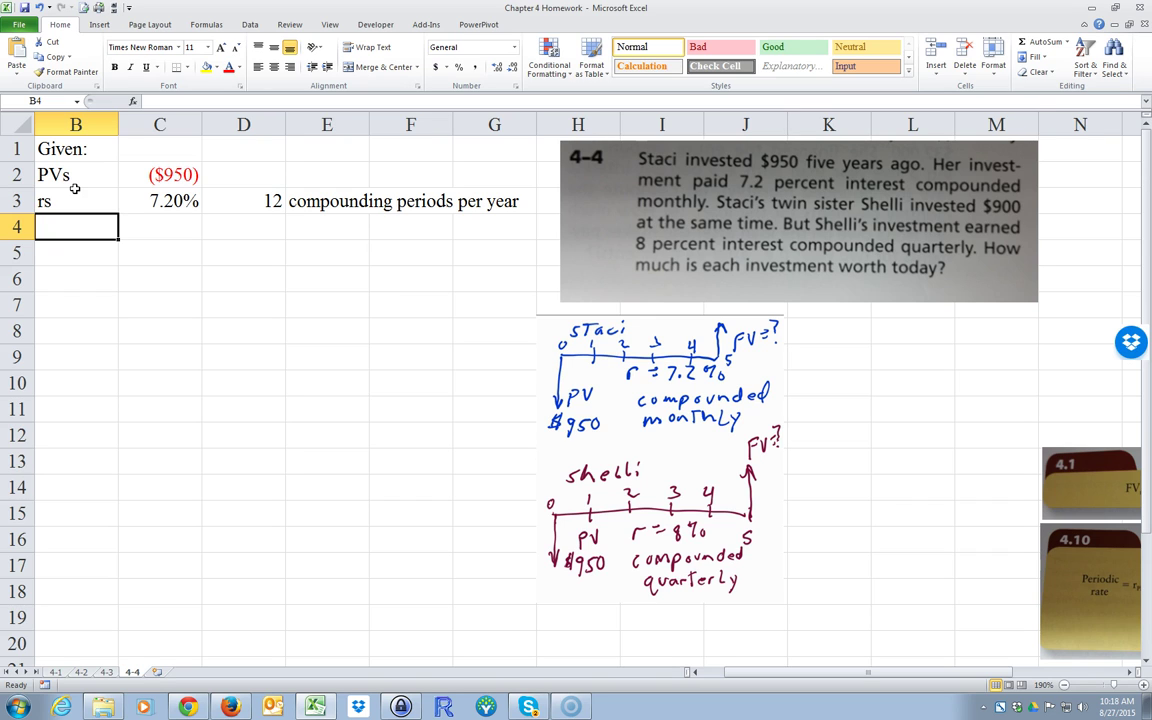
pyautogui.write('N')
pyautogui.press('BackSpace')
pyautogui.write('ns')
pyautogui.press('Tab')
pyautogui.write('5')
pyautogui.press('Tab')
pyautogui.write('years')
pyautogui.press('Return')
# Enter the label "PVs" in cell B5 for the second investment.
pyautogui.press('Left')
pyautogui.press('Left')
pyautogui.write('PV')
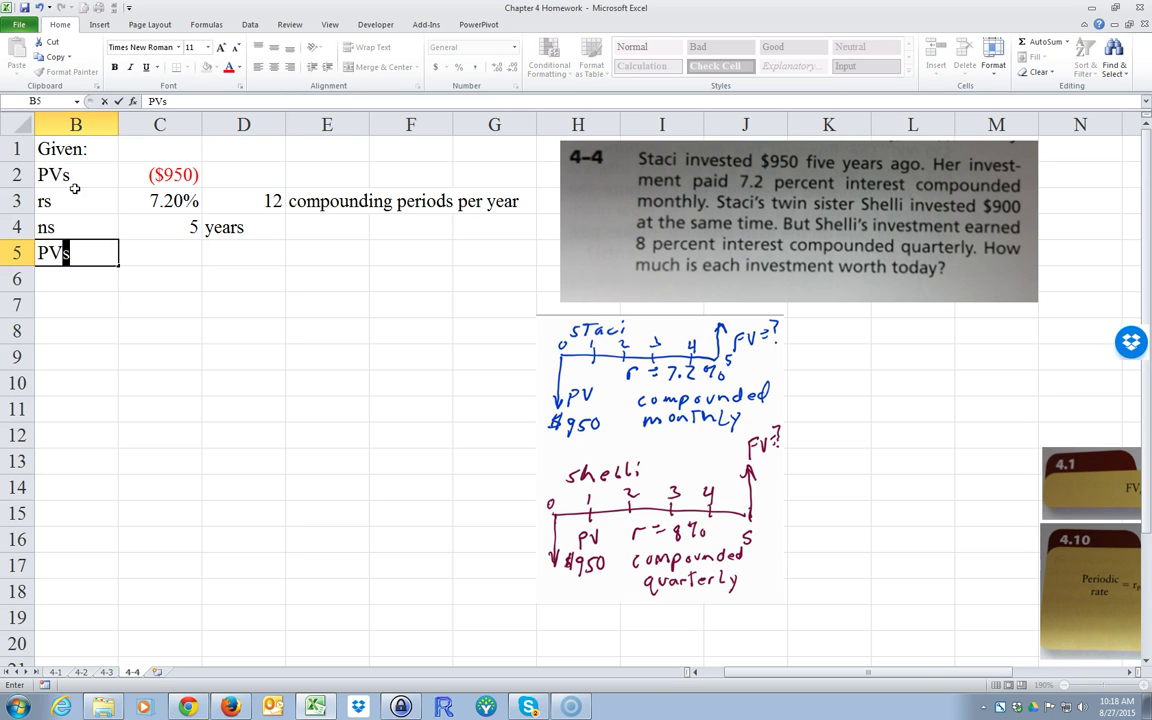
# Change the first investment's labels in B2:B4 to "PVst", "rst" and "nst".
pyautogui.doubleClick(75, 178)
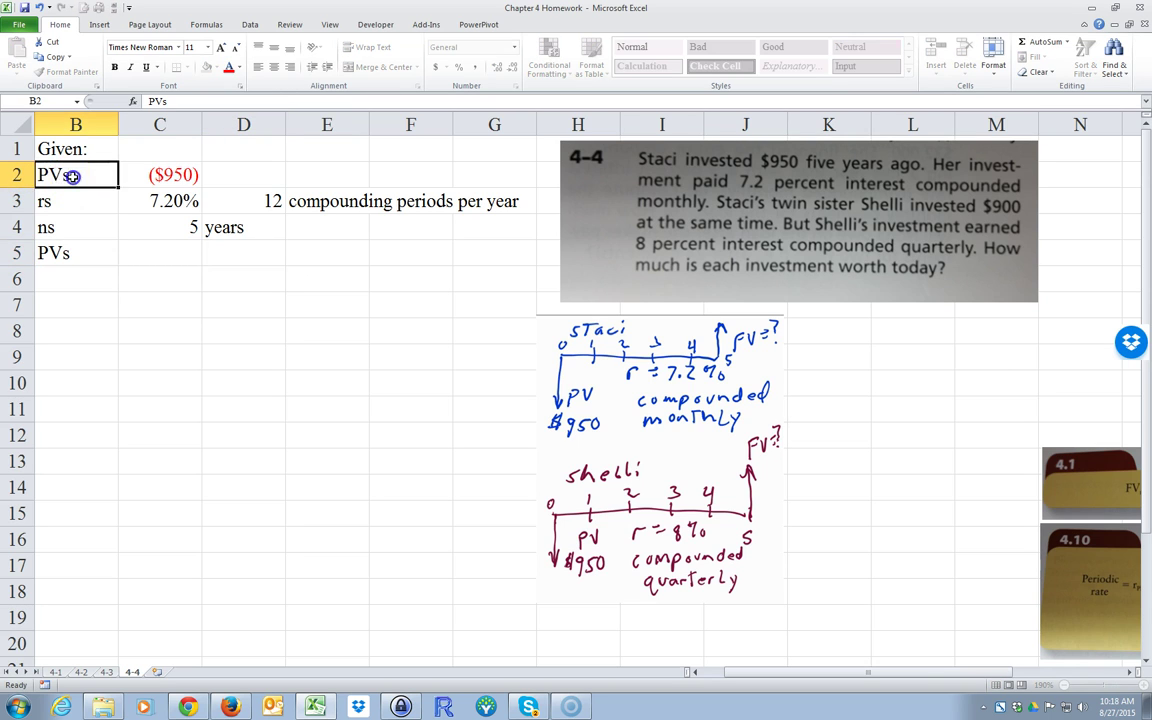
pyautogui.write('t')
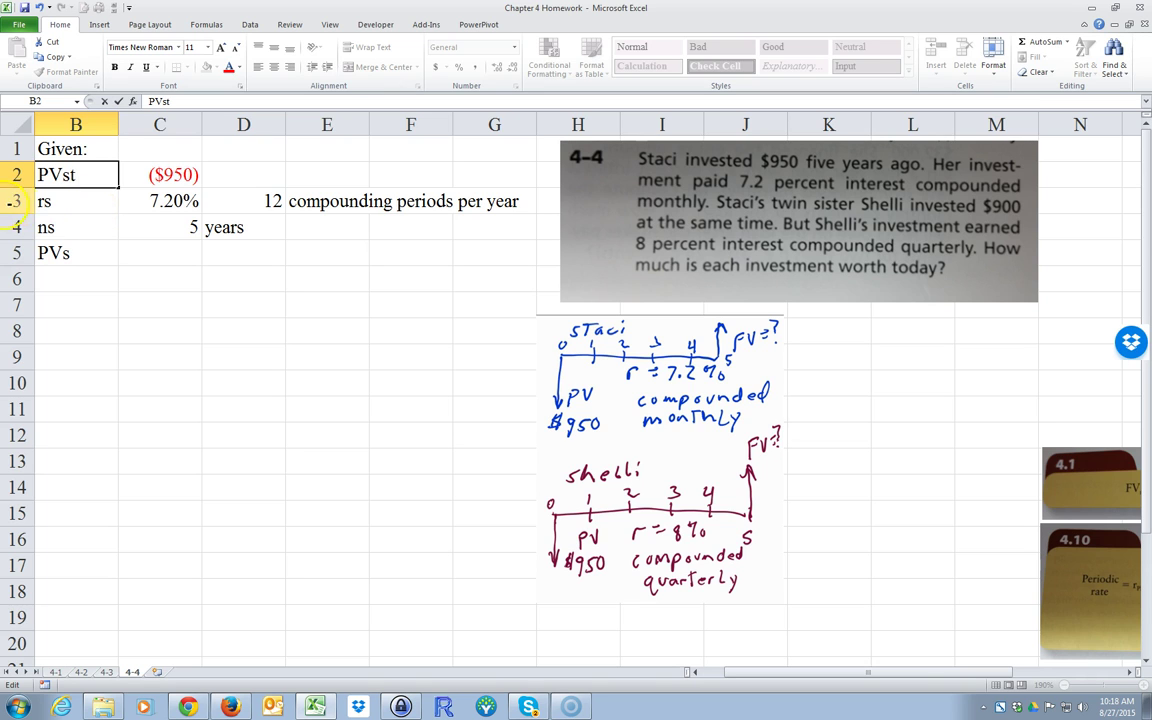
pyautogui.click(60, 203)
pyautogui.doubleClick(60, 203)
pyautogui.write('t')
pyautogui.doubleClick(60, 237)
pyautogui.write('t')
# Change the B5 label to "PVsh" and enter -$900 as the second investment's present value in C5.
pyautogui.click(72, 254)
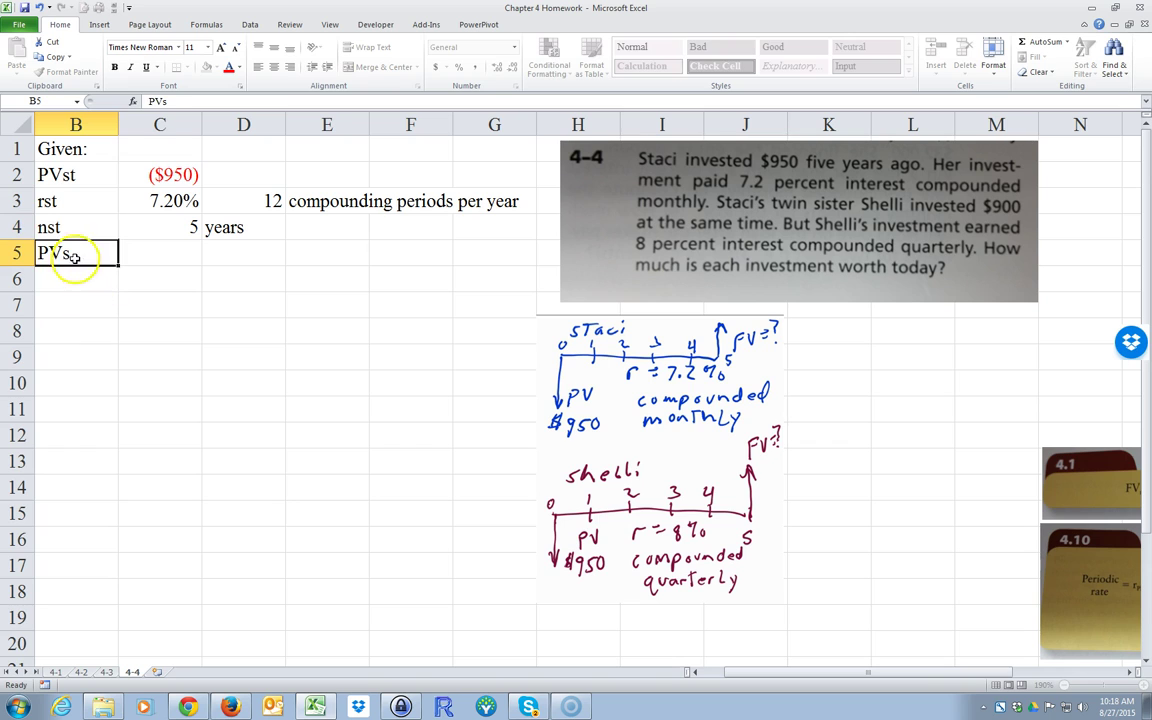
pyautogui.doubleClick(72, 254)
pyautogui.write('h')
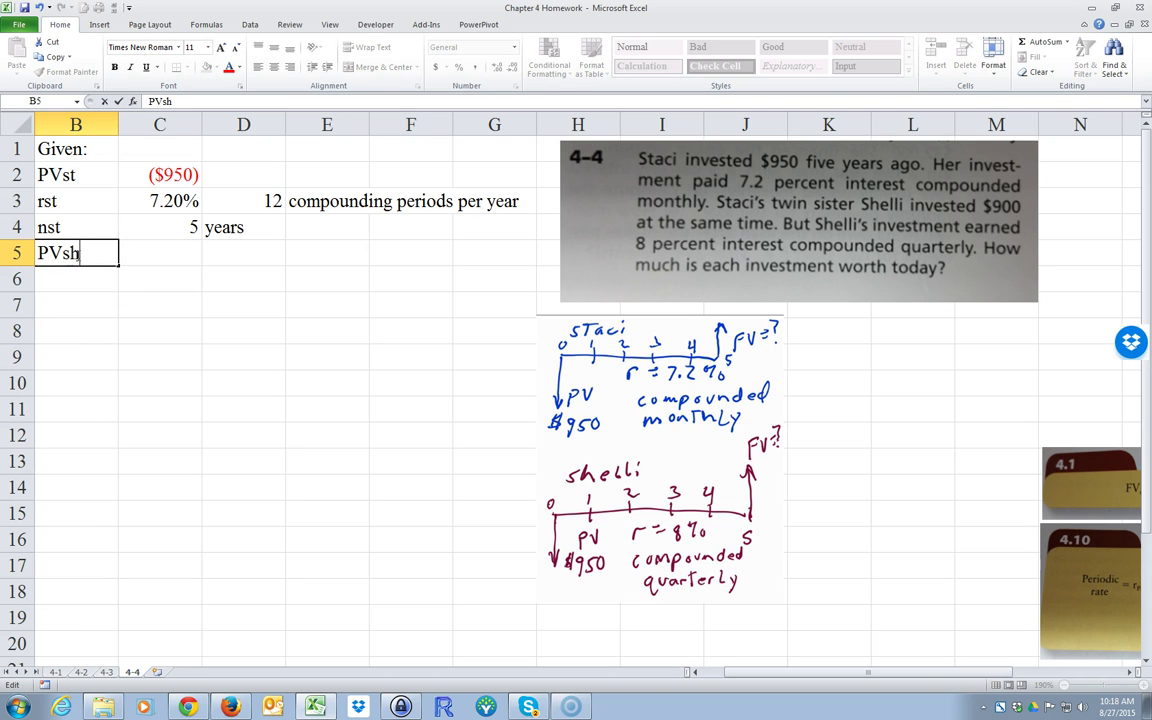
pyautogui.press('Tab')
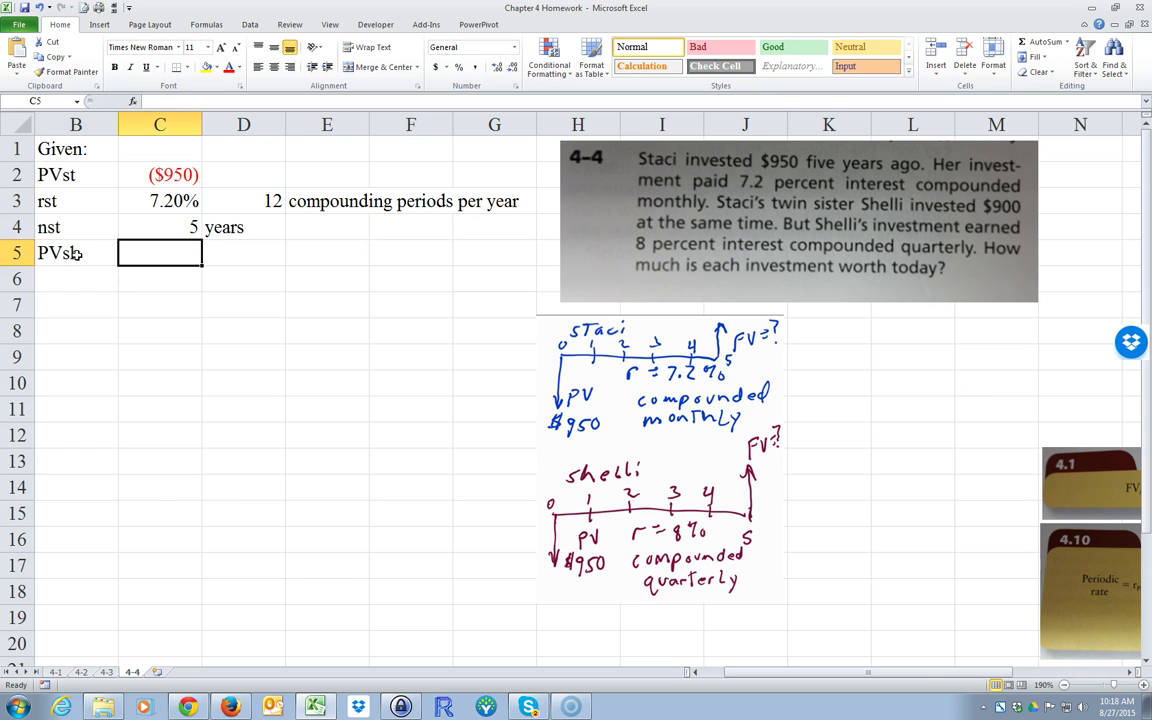
pyautogui.write('-$900')
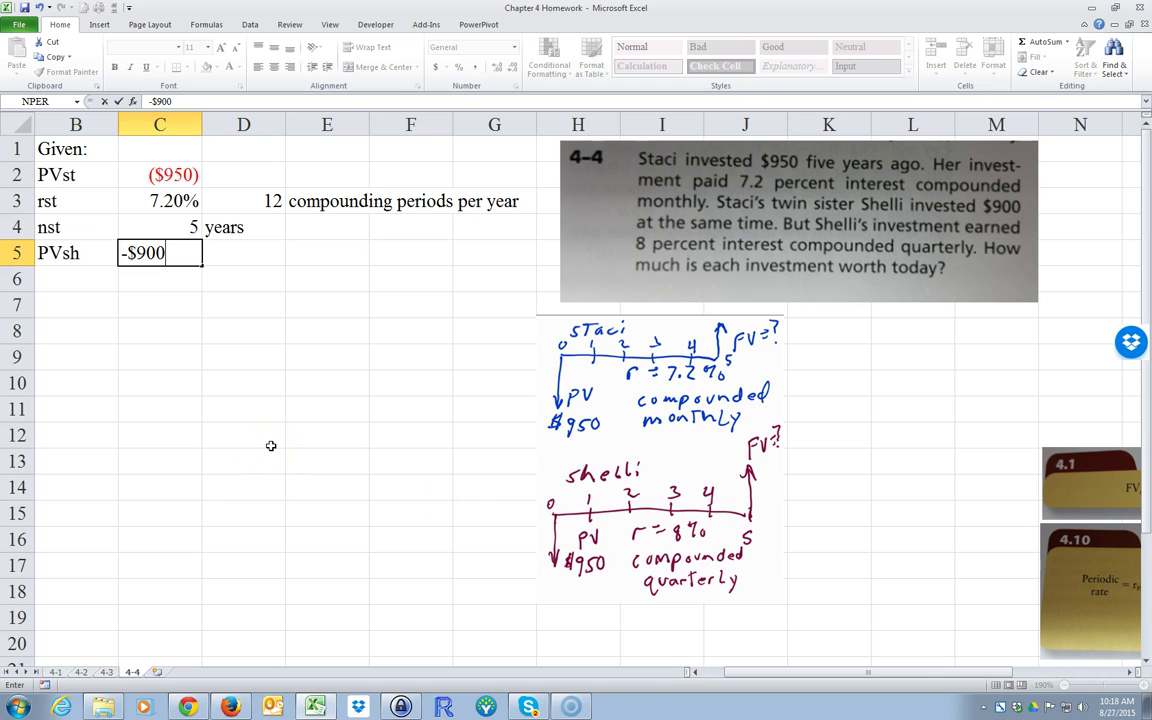
pyautogui.press('Return')
# Label cell B6 "rsh" and enter the 8% interest rate in C6.
pyautogui.press('Left')
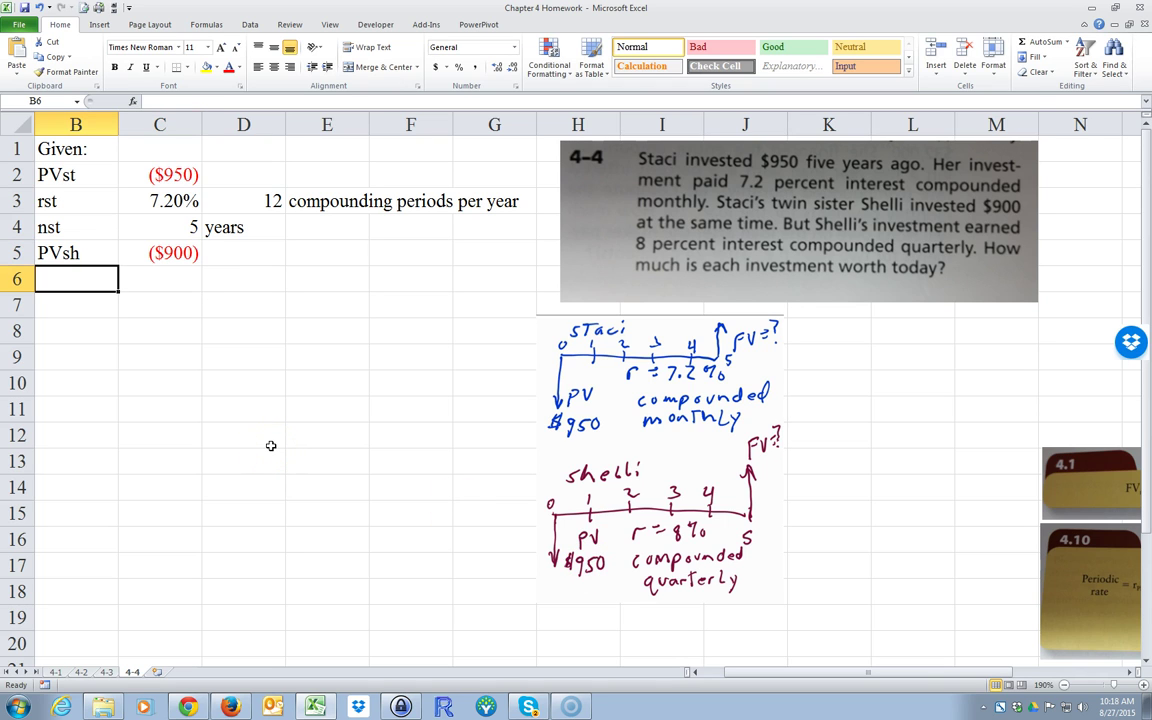
pyautogui.write('rsh')
pyautogui.press('Right')
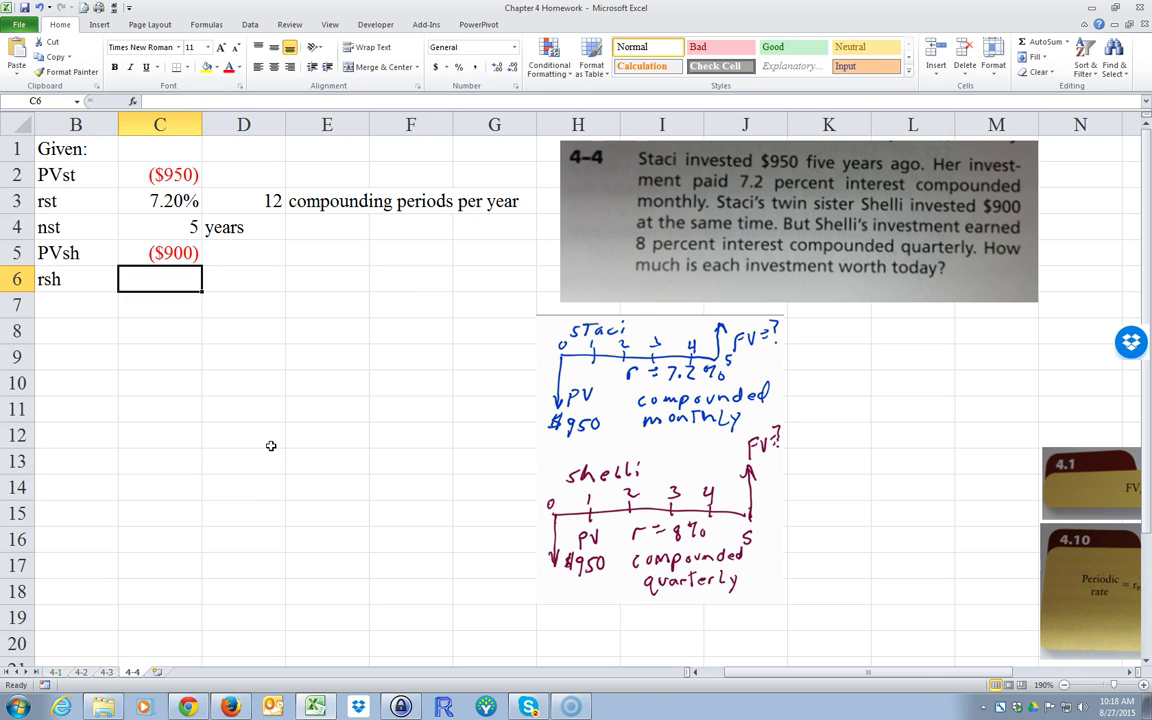
pyautogui.write('8')
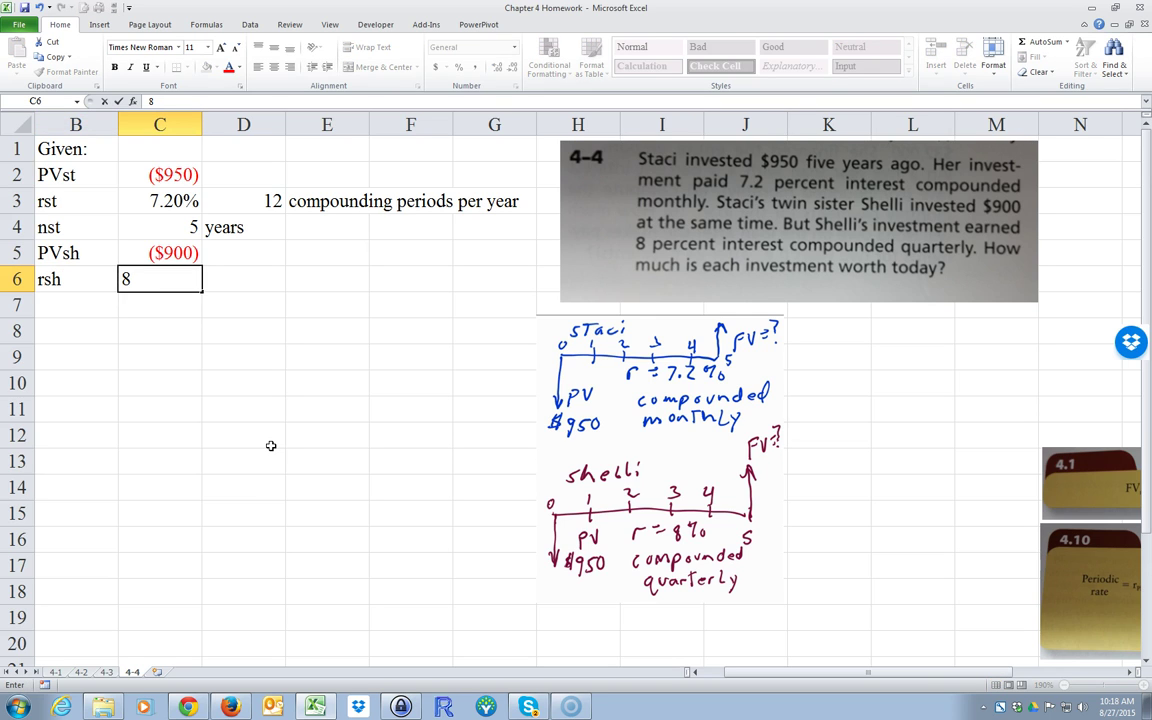
pyautogui.write('%')
pyautogui.press('Right')
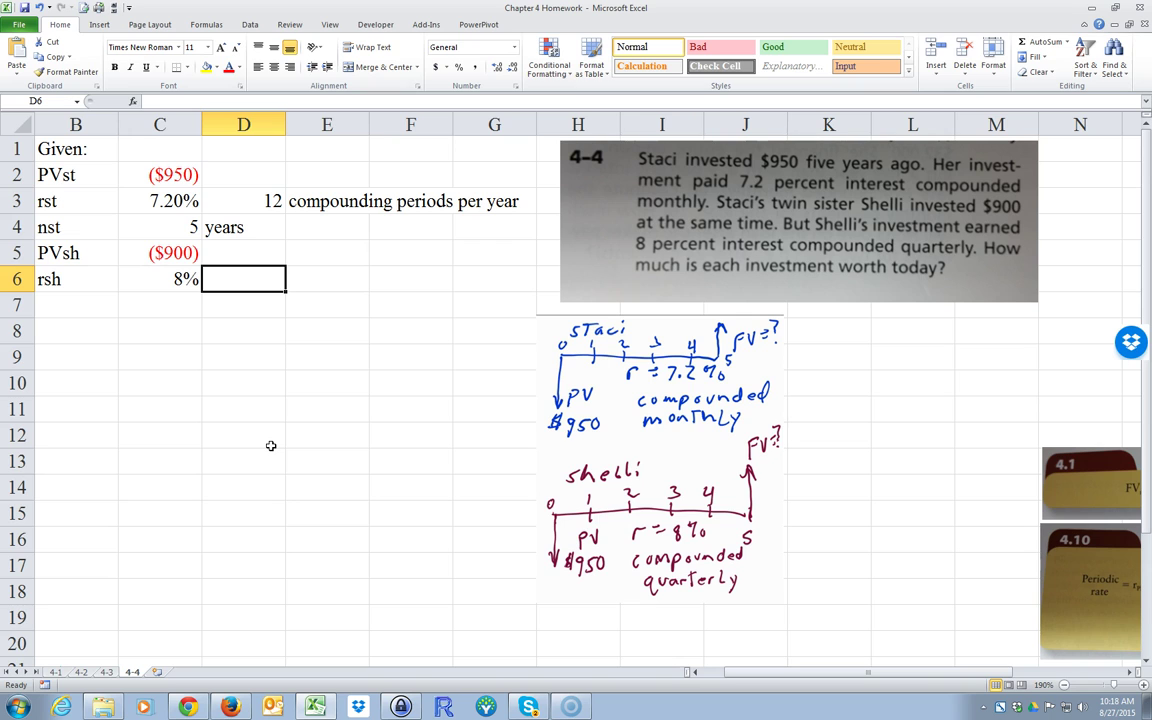
# Enter 4 in D6 and describe it in E6 as "compounding periods per year".
pyautogui.write('4')
pyautogui.press('Right')
pyautogui.write('cp,[pi')
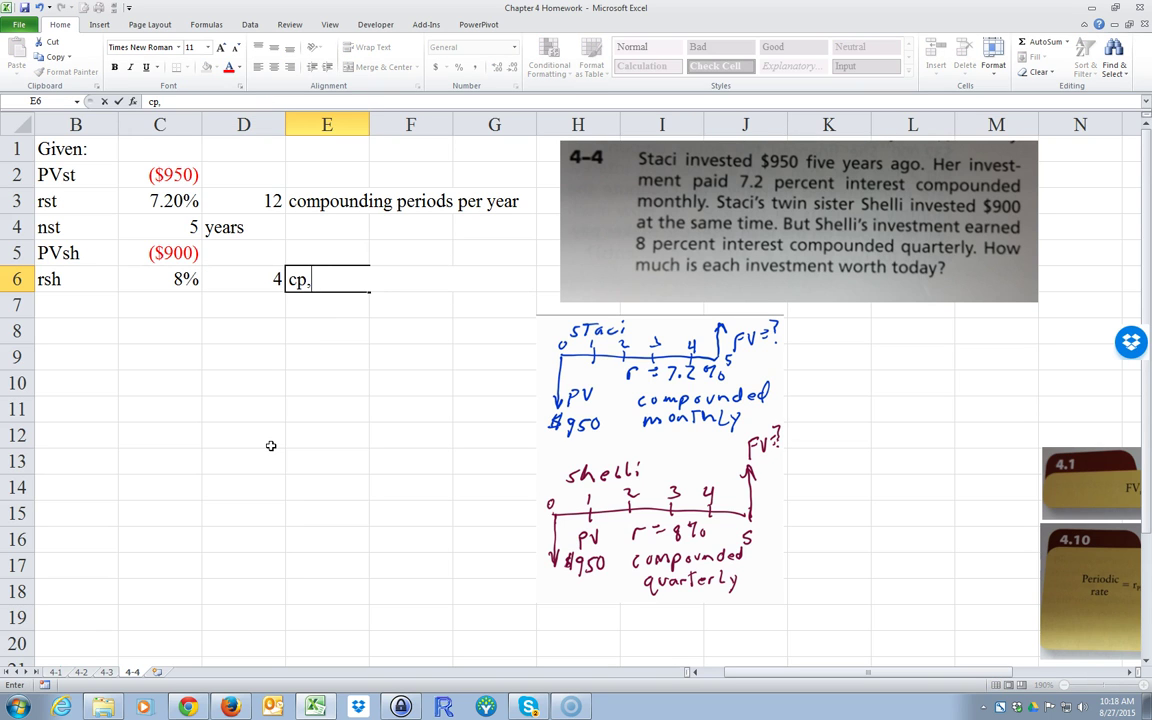
pyautogui.press('BackSpace')
pyautogui.press('BackSpace')
pyautogui.press('BackSpace')
pyautogui.press('BackSpace')
pyautogui.press('BackSpace')
pyautogui.write('om')
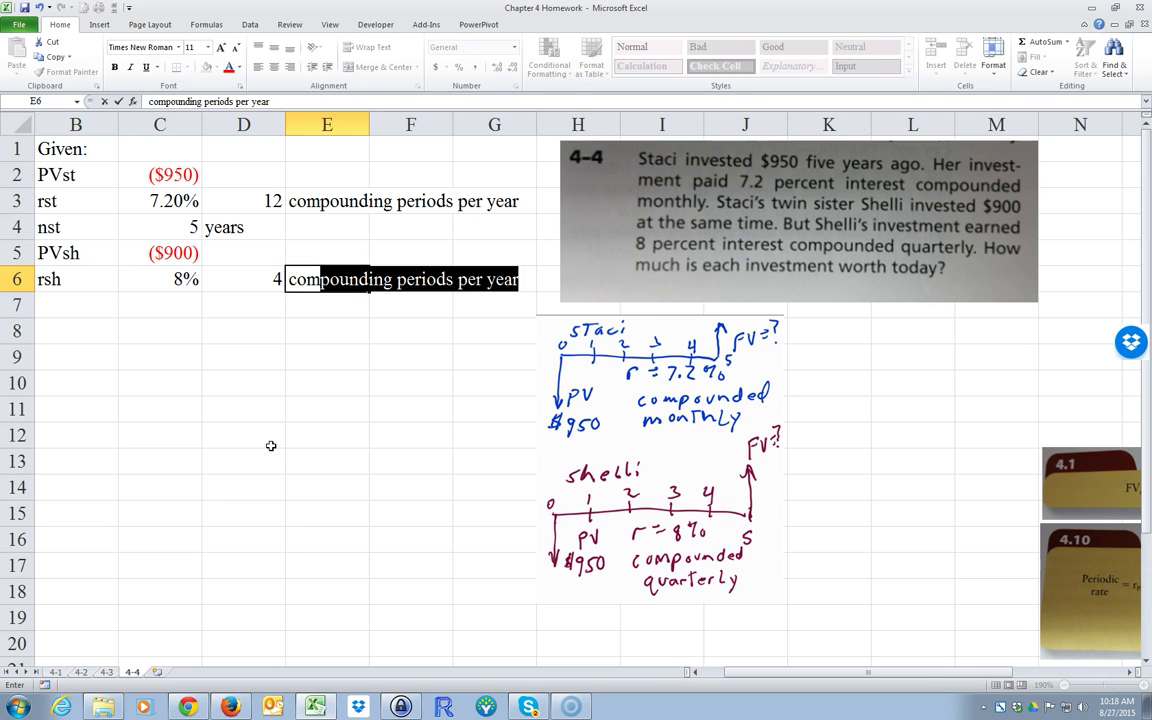
pyautogui.press('Return')
# Fill row 7 with the label "nsh" in B7, 5 in C7 and "years" in D7.
pyautogui.click(70, 305)
pyautogui.write('nsh')
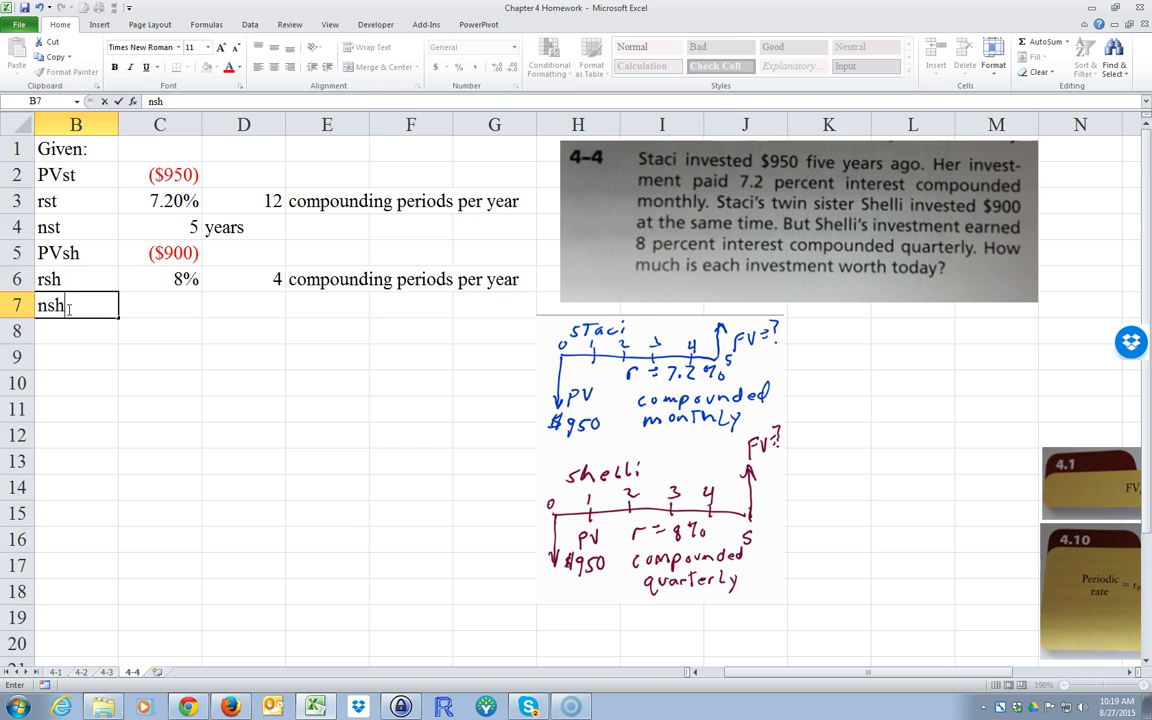
pyautogui.press('Tab')
pyautogui.write('5')
pyautogui.press('Tab')
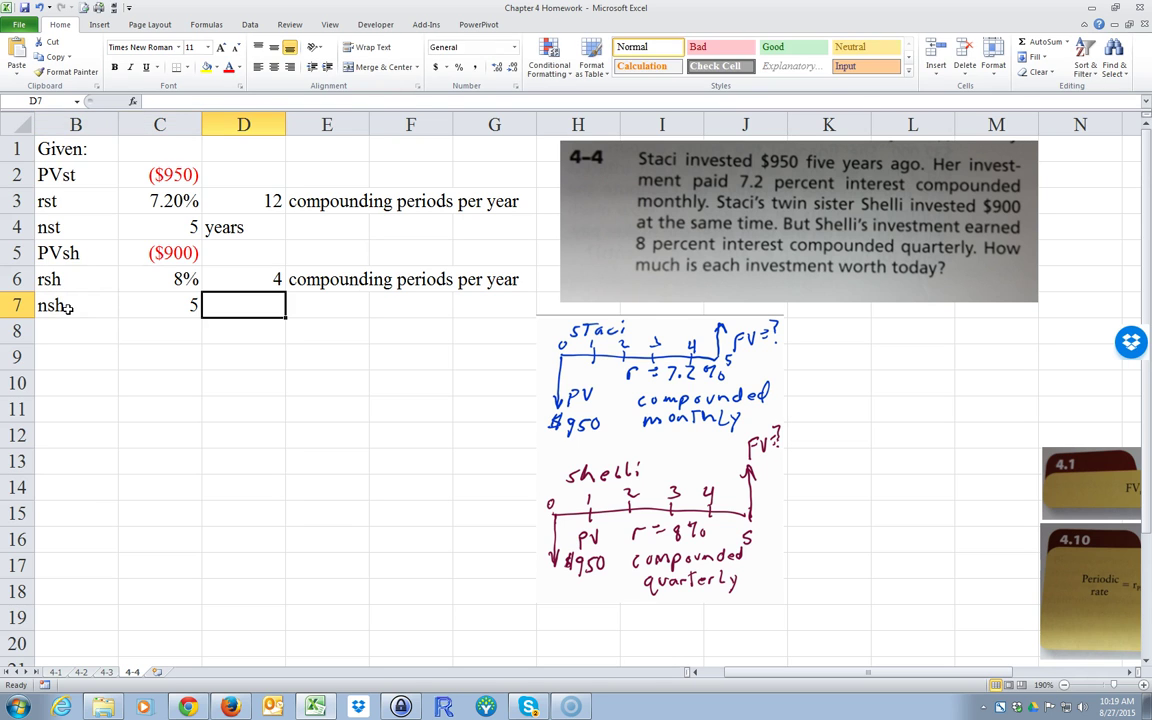
pyautogui.write('years')
pyautogui.press('Return')
# Enter the heading "Find:" in cell B8, below the given values.
pyautogui.press('Left')
pyautogui.press('Left')
pyautogui.write('Find:')
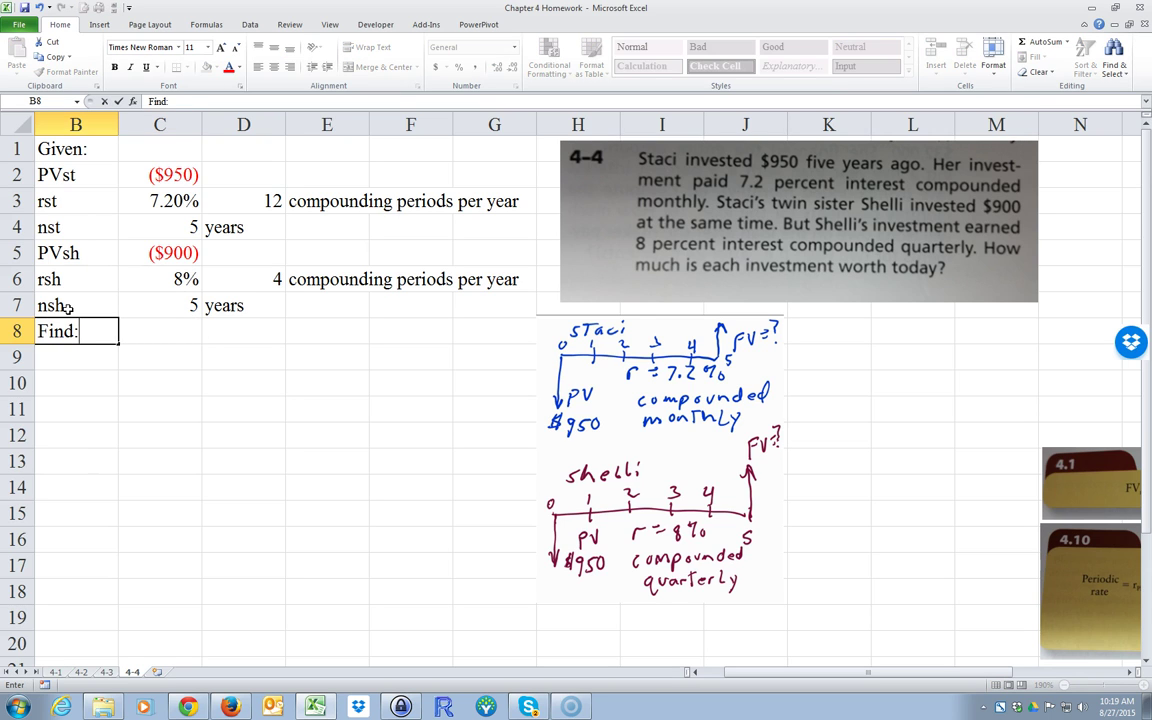
pyautogui.press('Return')
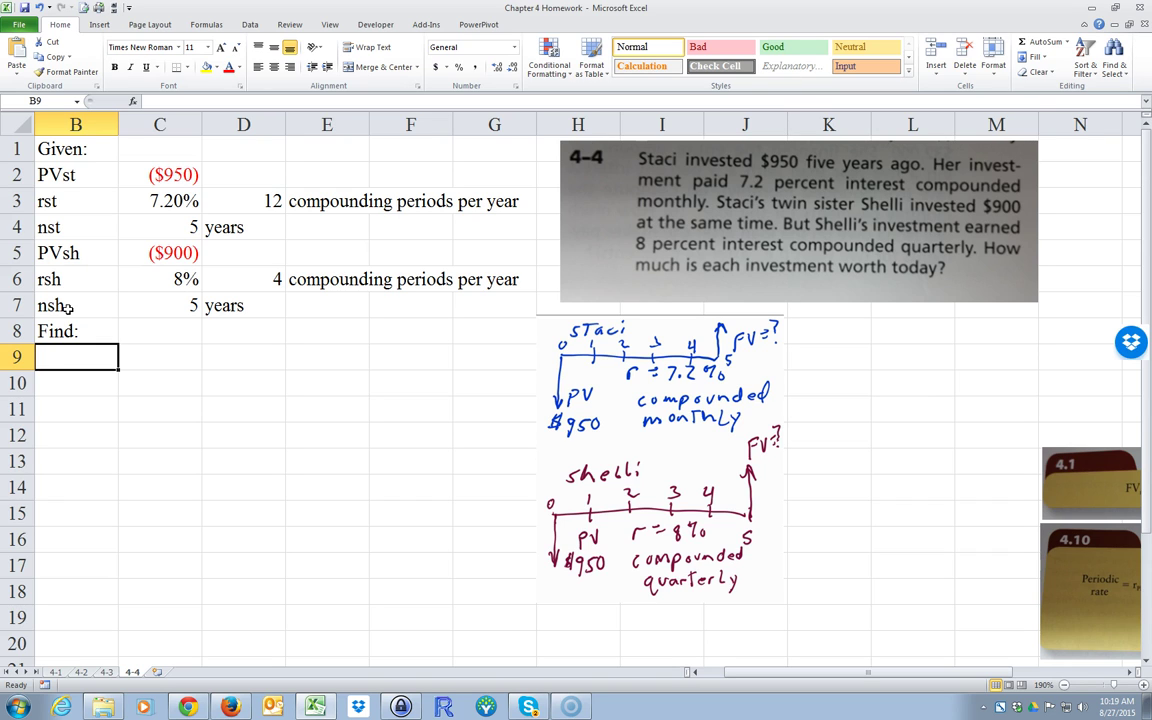
# Label B9 "FVst" and B10 "FVsh" as the unknown future values, entering "?" beside each in C9 and C10.
pyautogui.write('FV')
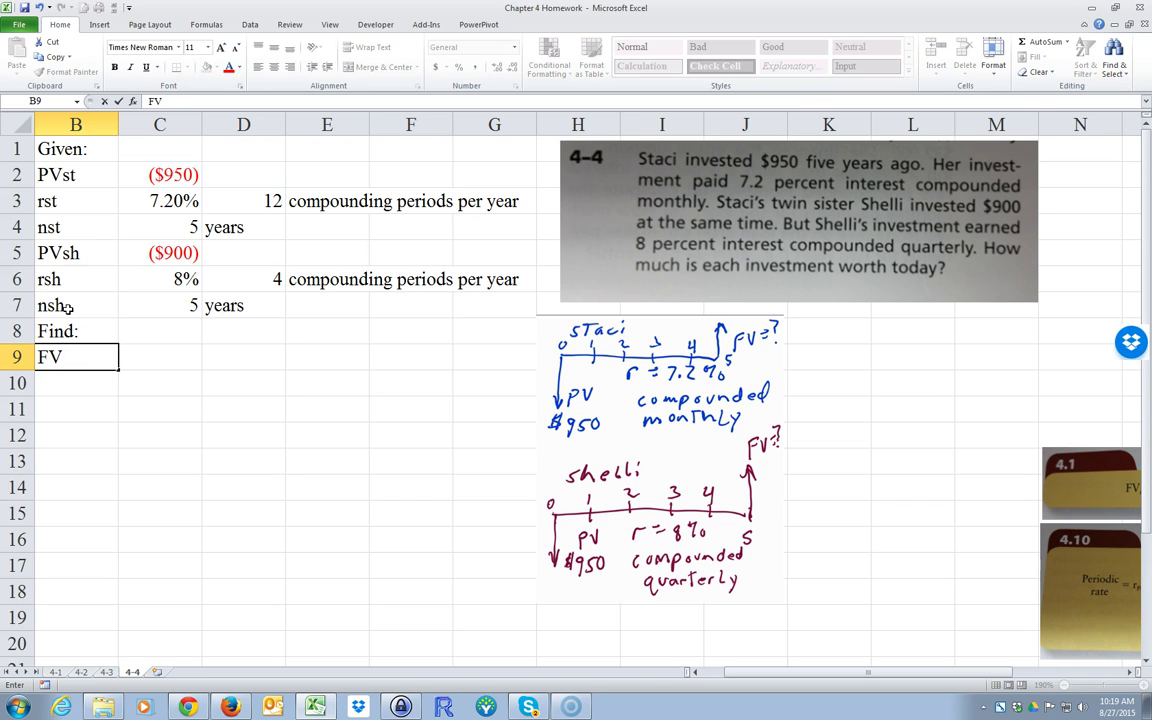
pyautogui.write('st')
pyautogui.press('Tab')
pyautogui.write('?')
pyautogui.press('Return')
pyautogui.press('Left')
pyautogui.write('FV')
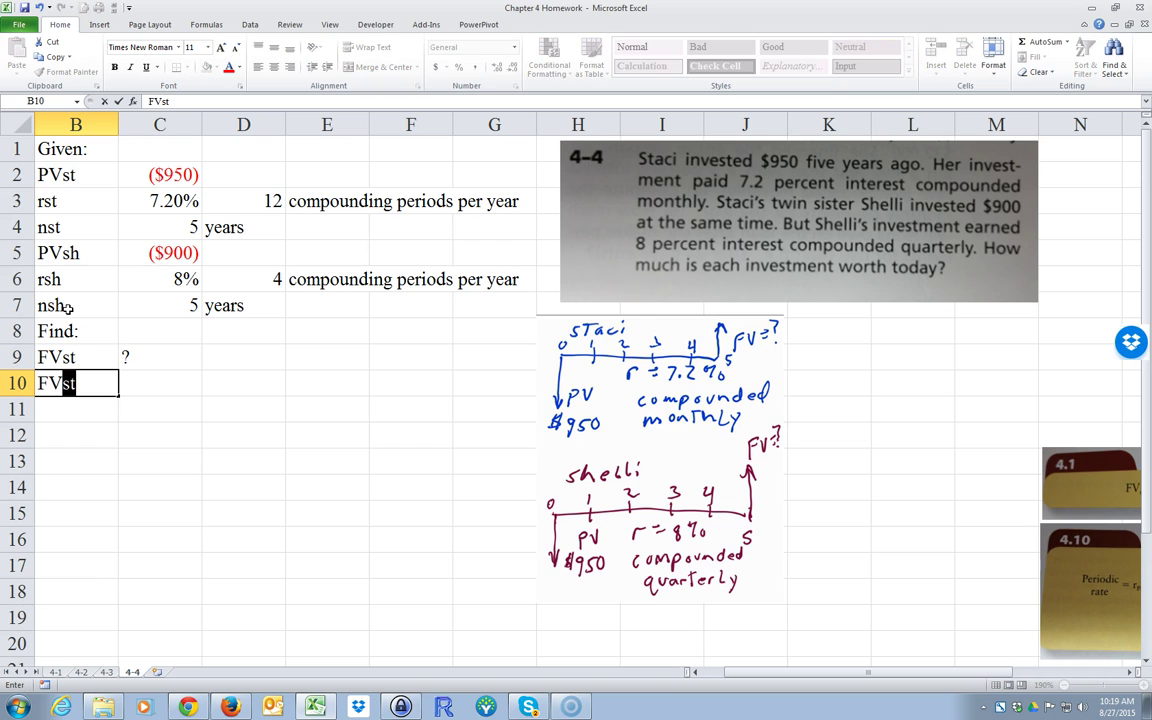
pyautogui.write('sh')
pyautogui.press('Tab')
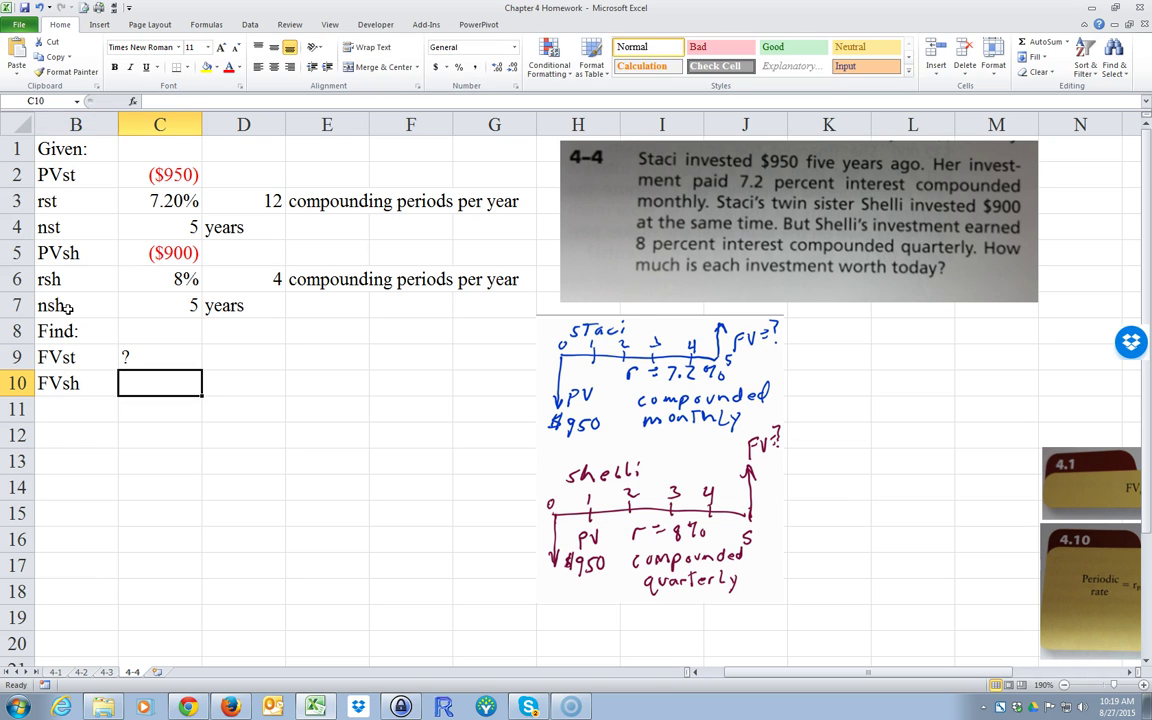
pyautogui.write('?')
pyautogui.press('Return')
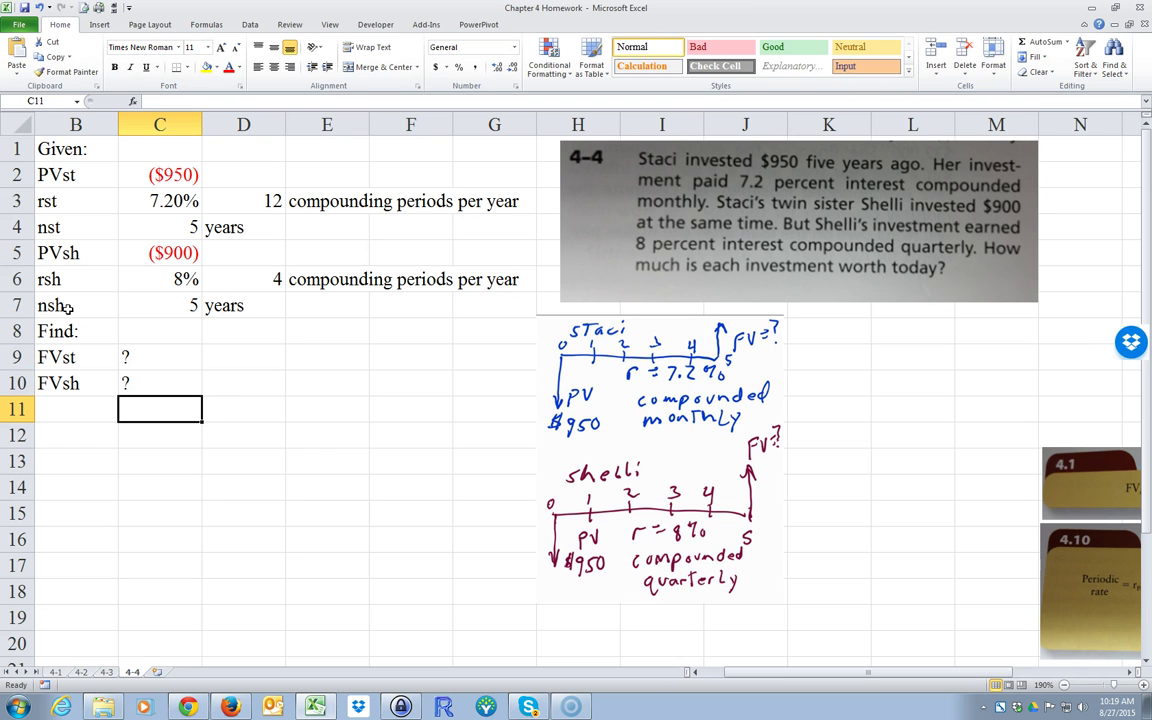
pyautogui.doubleClick(56, 176)
pyautogui.hotkey('shift', 'Left')
pyautogui.hotkey('shift', 'Left')
pyautogui.click(123, 176)
# Format only the "st" in the PVst label in B2 as subscript.
pyautogui.click(60, 175)
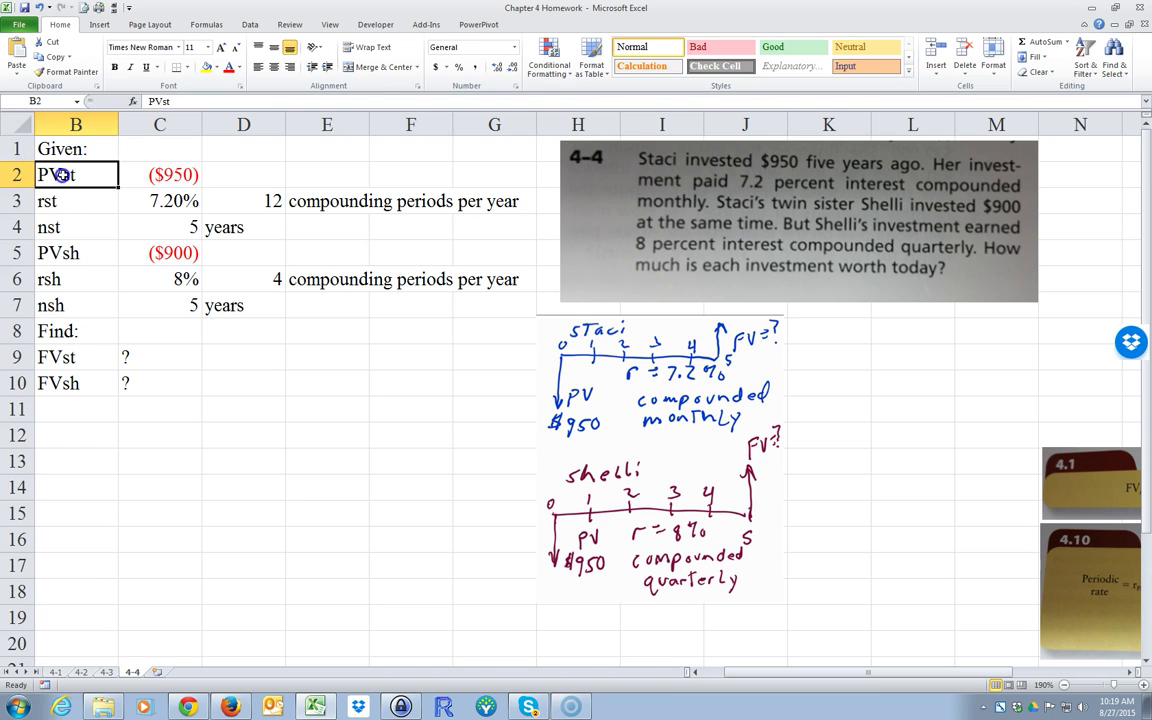
pyautogui.doubleClick(60, 172)
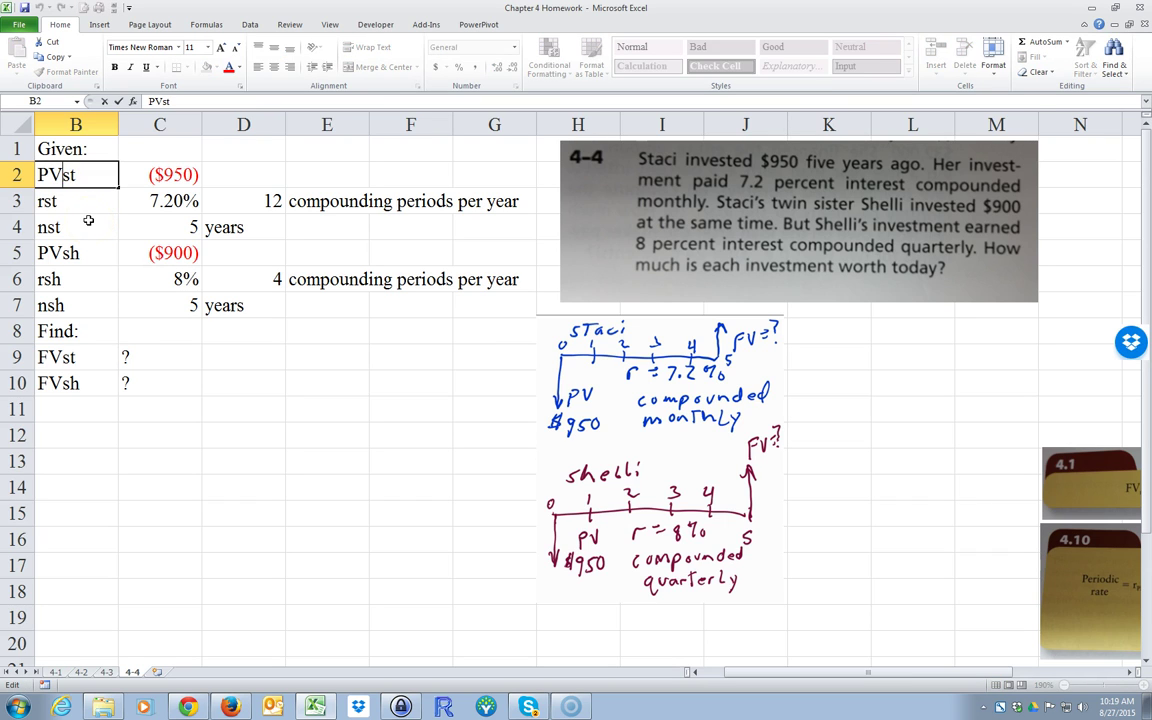
pyautogui.hotkey('shift', 'Right')
pyautogui.hotkey('shift', 'Right')
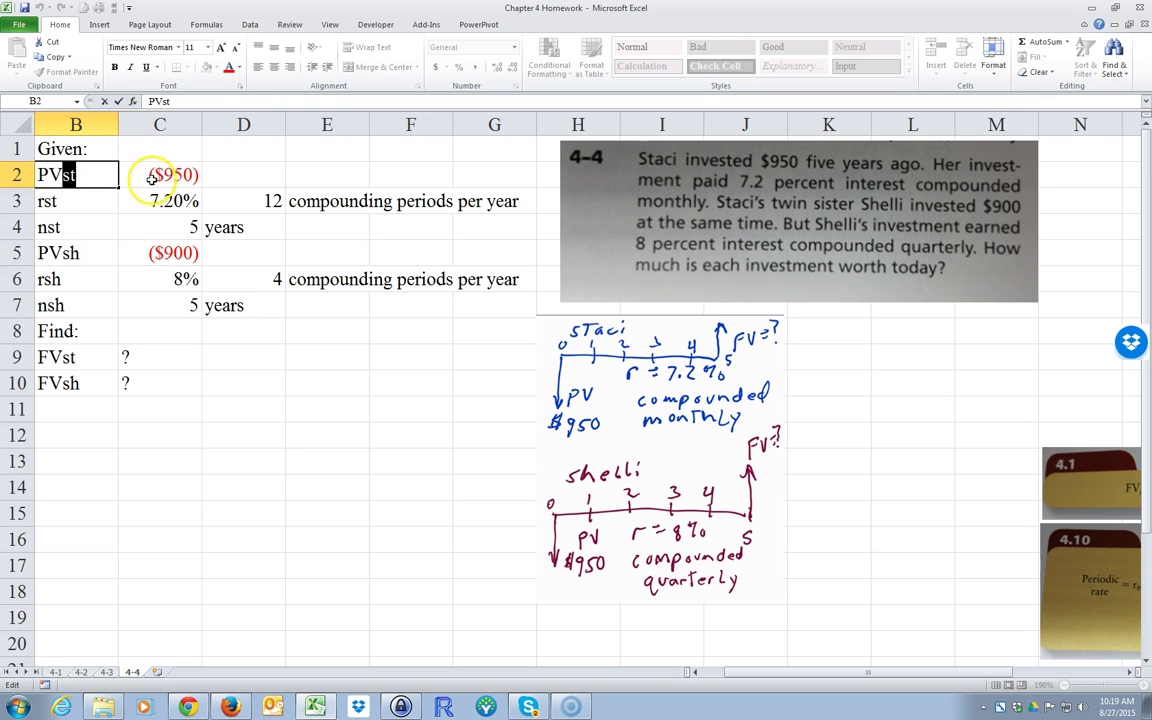
pyautogui.click(240, 89)
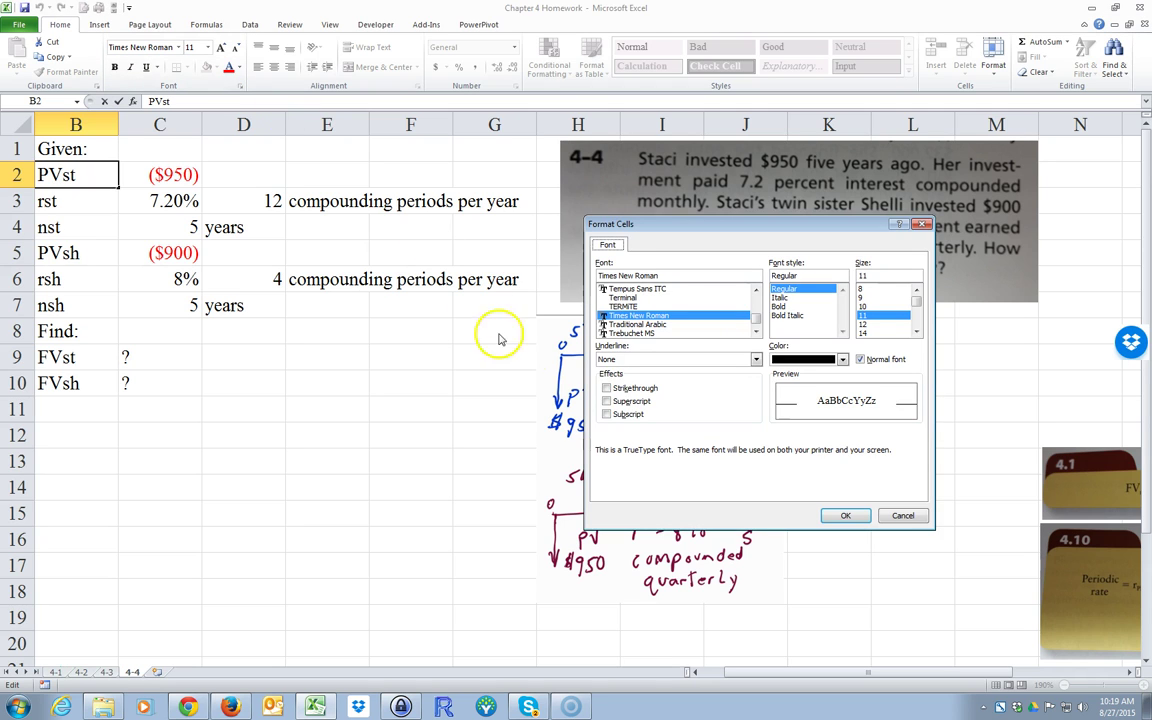
pyautogui.click(606, 414)
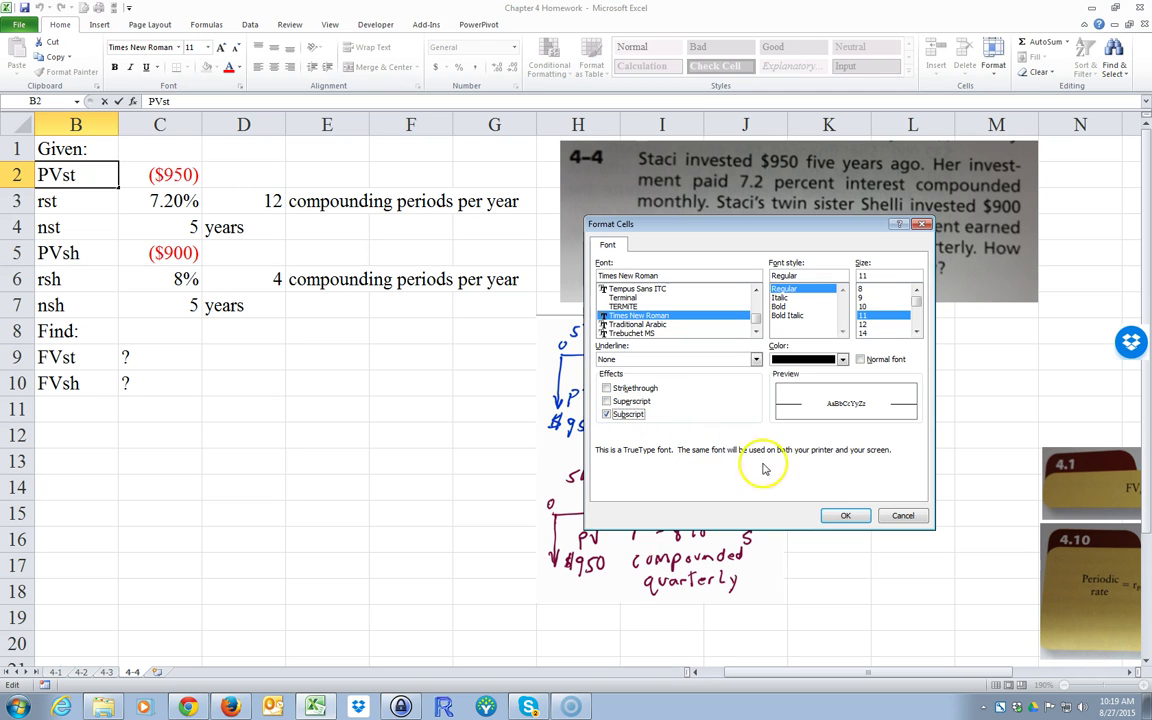
pyautogui.click(845, 516)
pyautogui.click(300, 458)
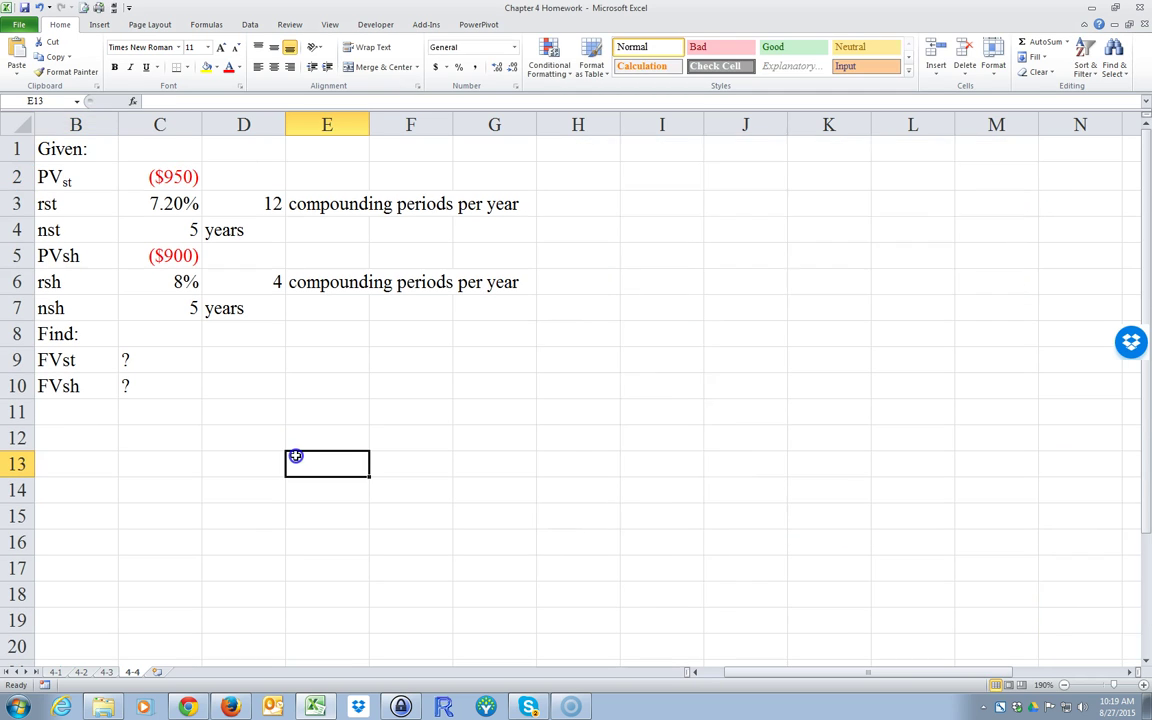
# Format only the "st" in the rst label in B3 as subscript.
pyautogui.doubleClick(44, 203)
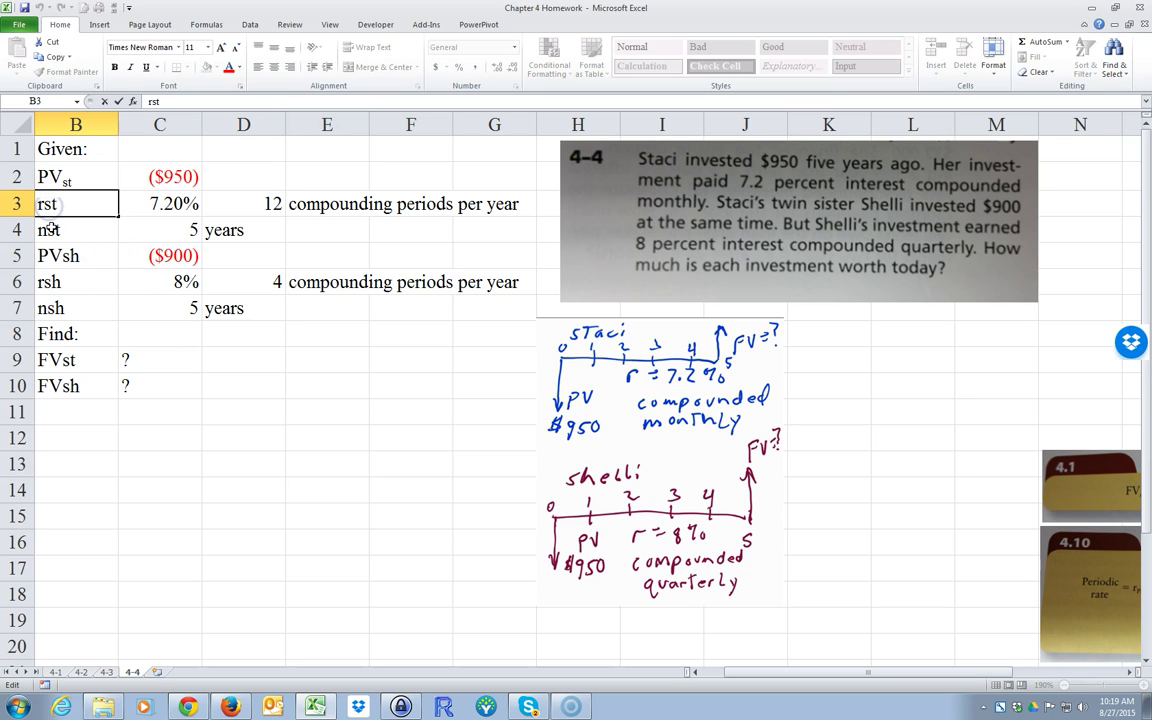
pyautogui.moveTo(44, 203); pyautogui.dragTo(58, 203)
pyautogui.click(239, 86)
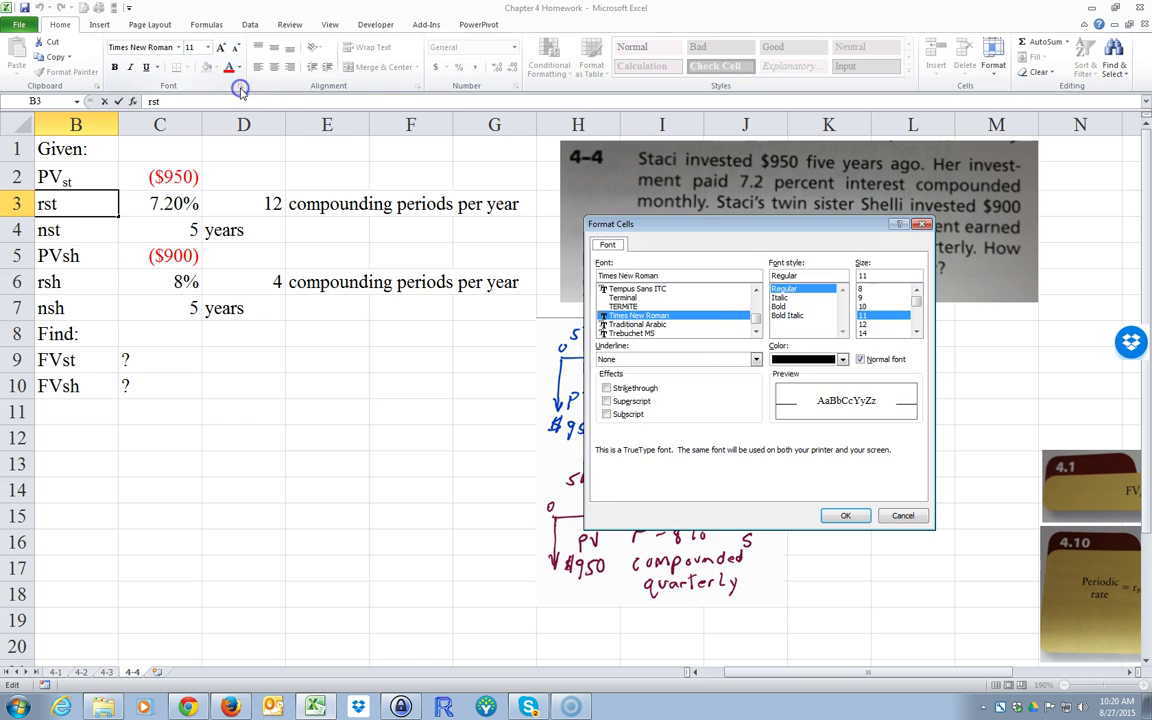
pyautogui.click(606, 414)
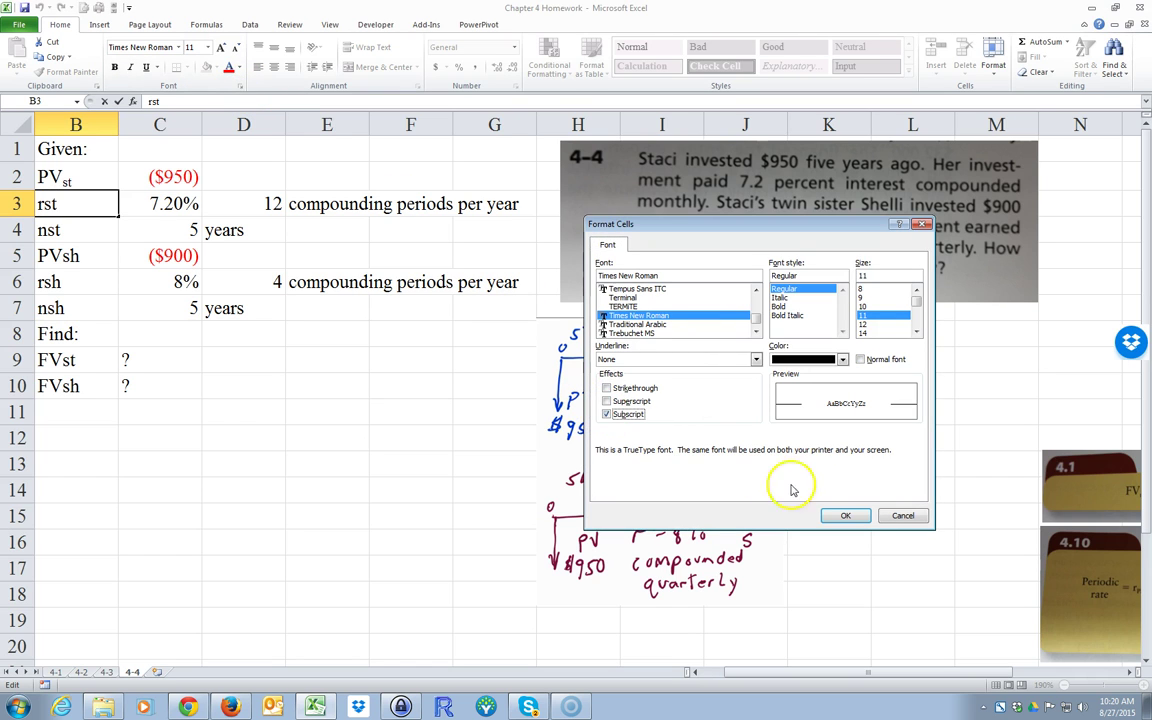
pyautogui.click(845, 515)
pyautogui.click(349, 475)
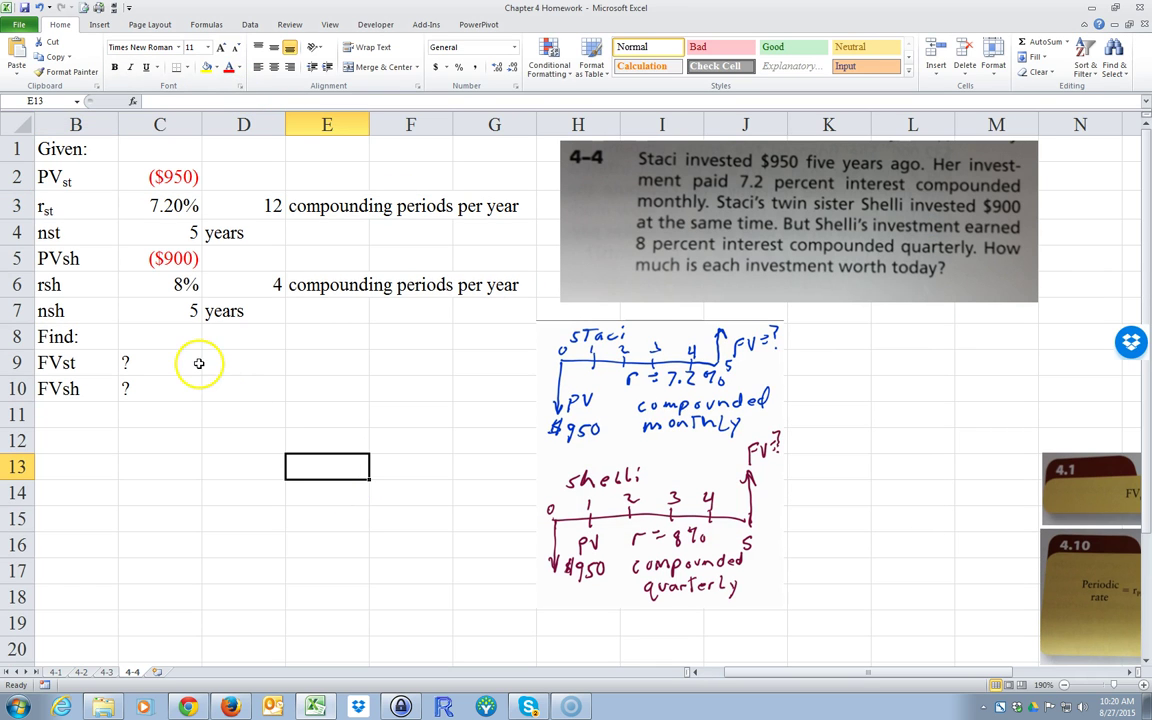
pyautogui.doubleClick(47, 232)
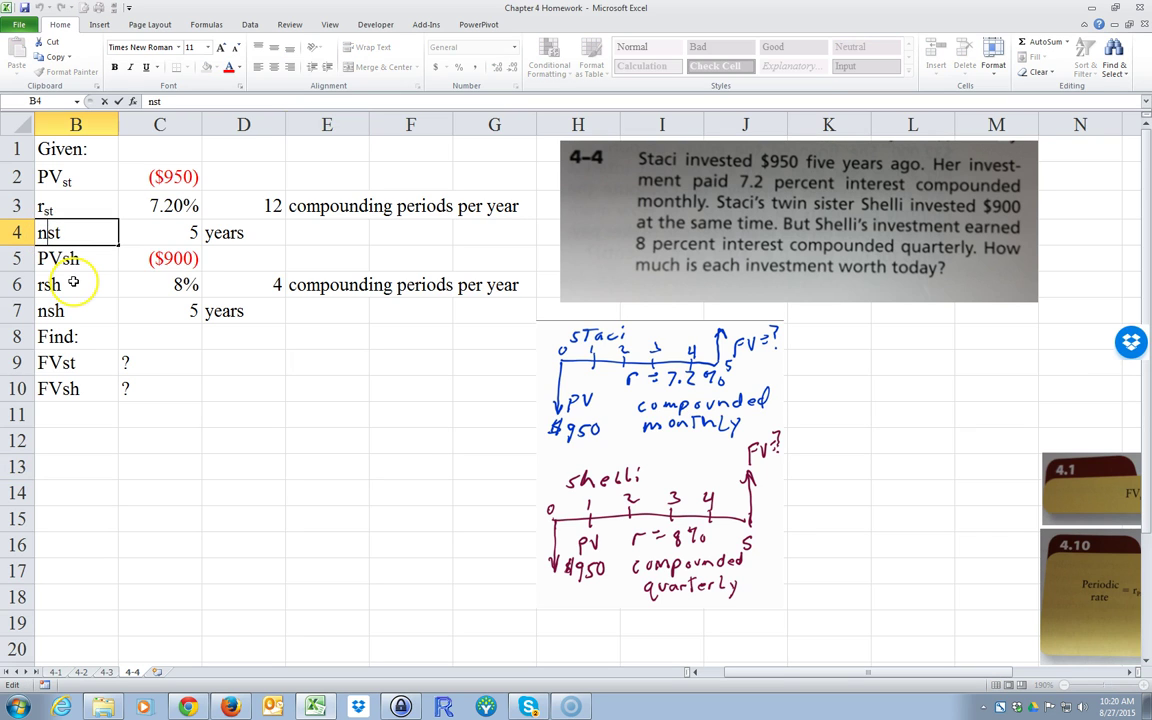
pyautogui.hotkey('shift', 'Right')
pyautogui.hotkey('shift', 'Right')
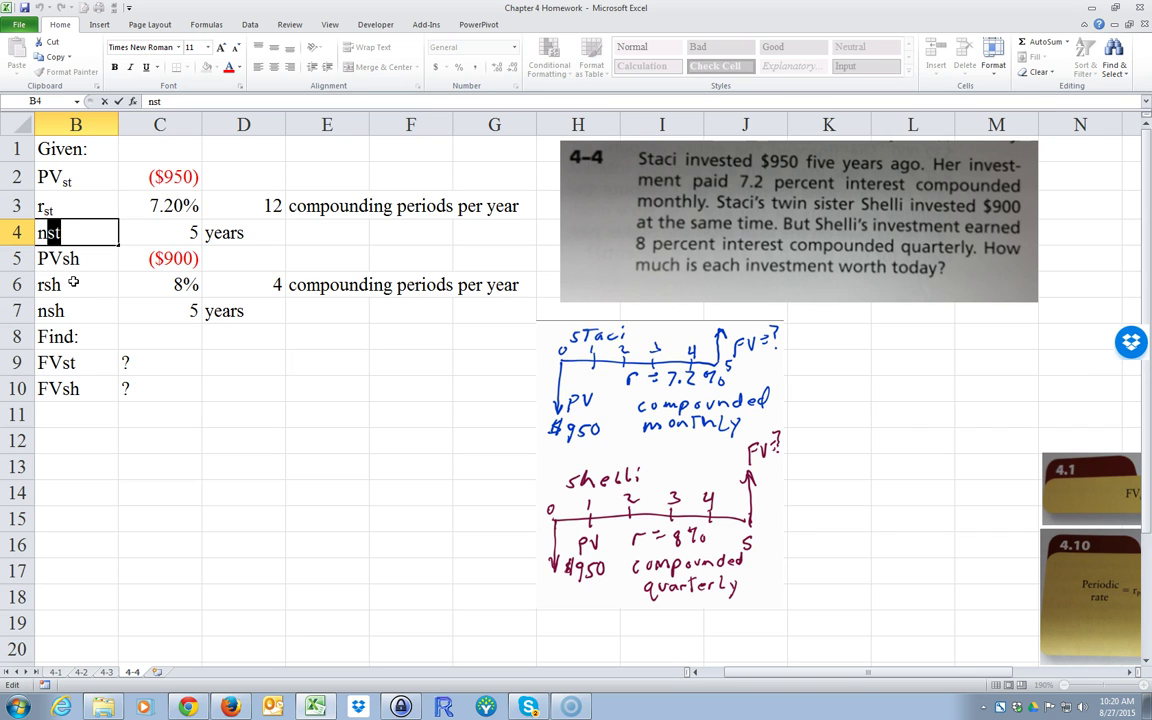
pyautogui.hotkey('ctrl', '1')
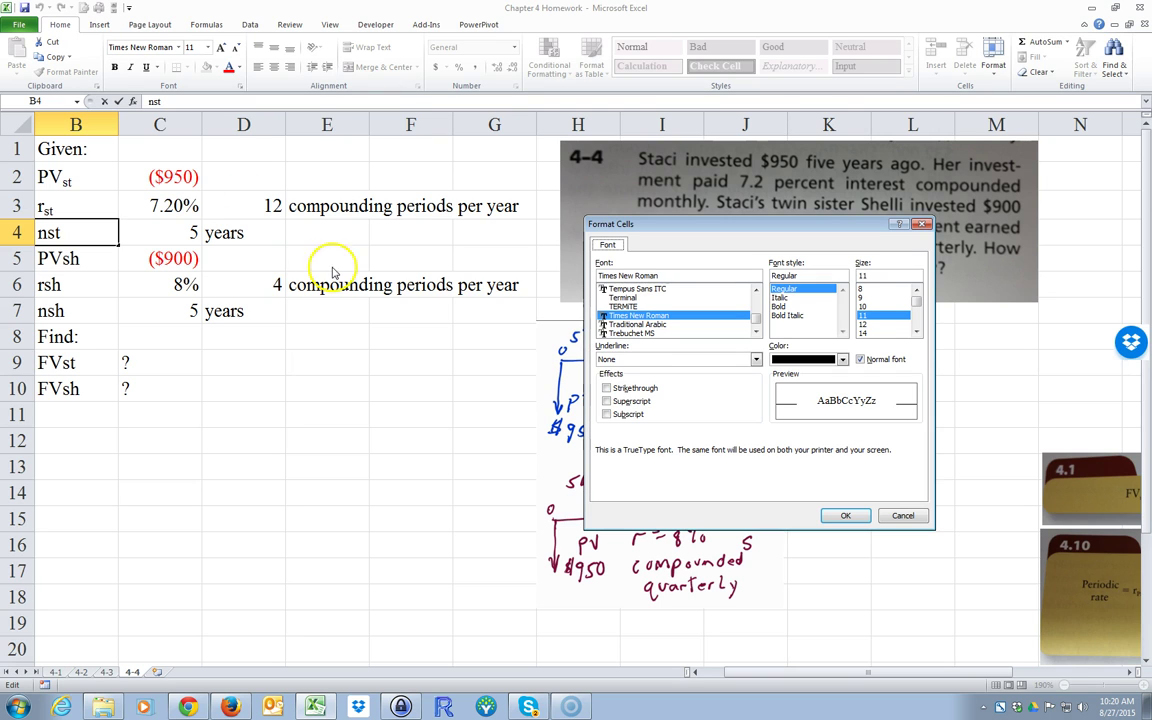
pyautogui.click(898, 516)
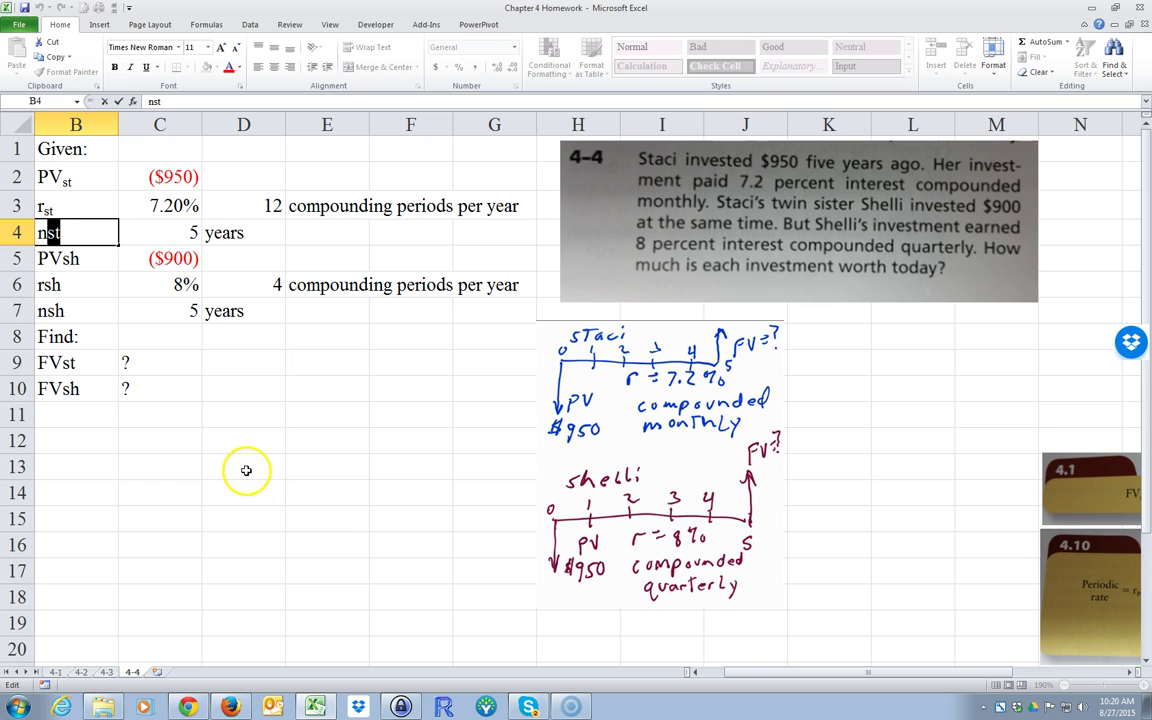
pyautogui.click(229, 471)
# Format only the "st" in the nst label in B4 as subscript.
pyautogui.doubleClick(49, 233)
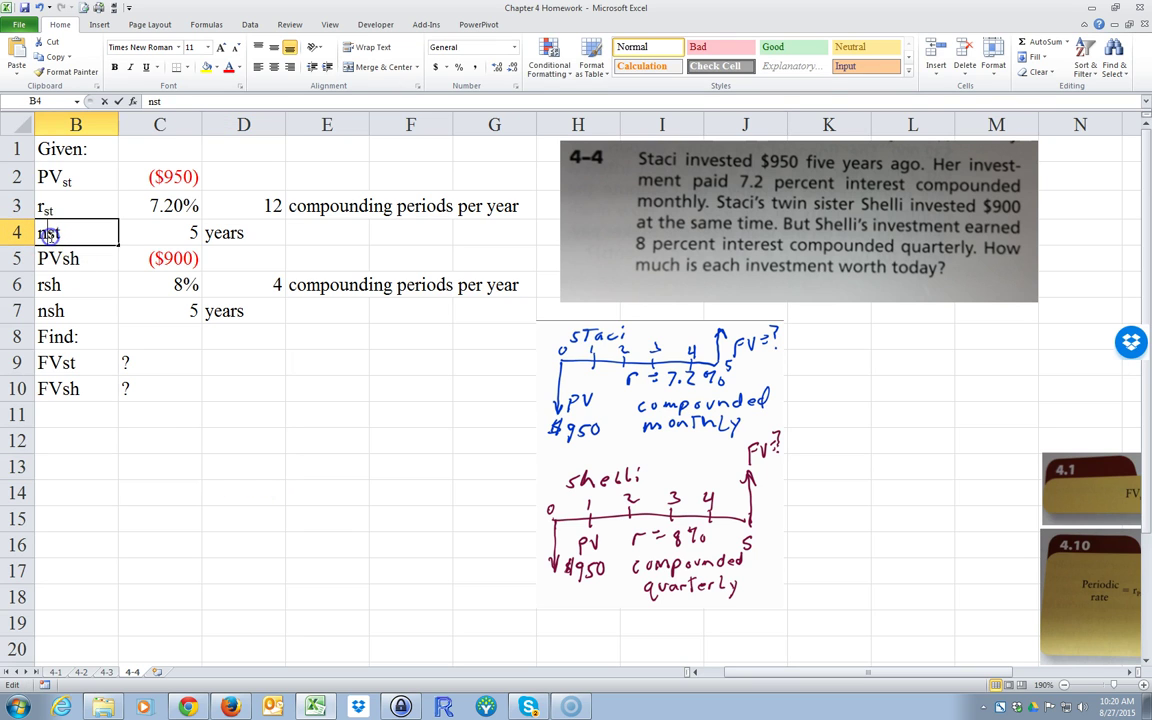
pyautogui.hotkey('shift', 'Right')
pyautogui.hotkey('shift', 'Right')
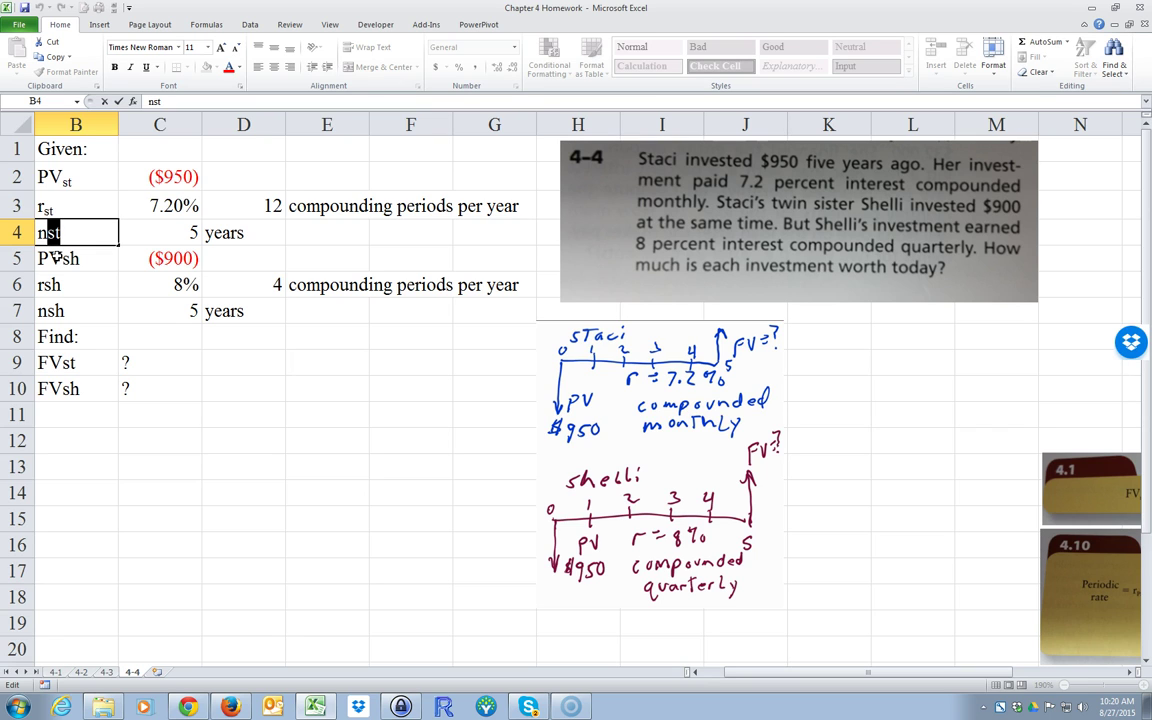
pyautogui.hotkey('ctrl', '1')
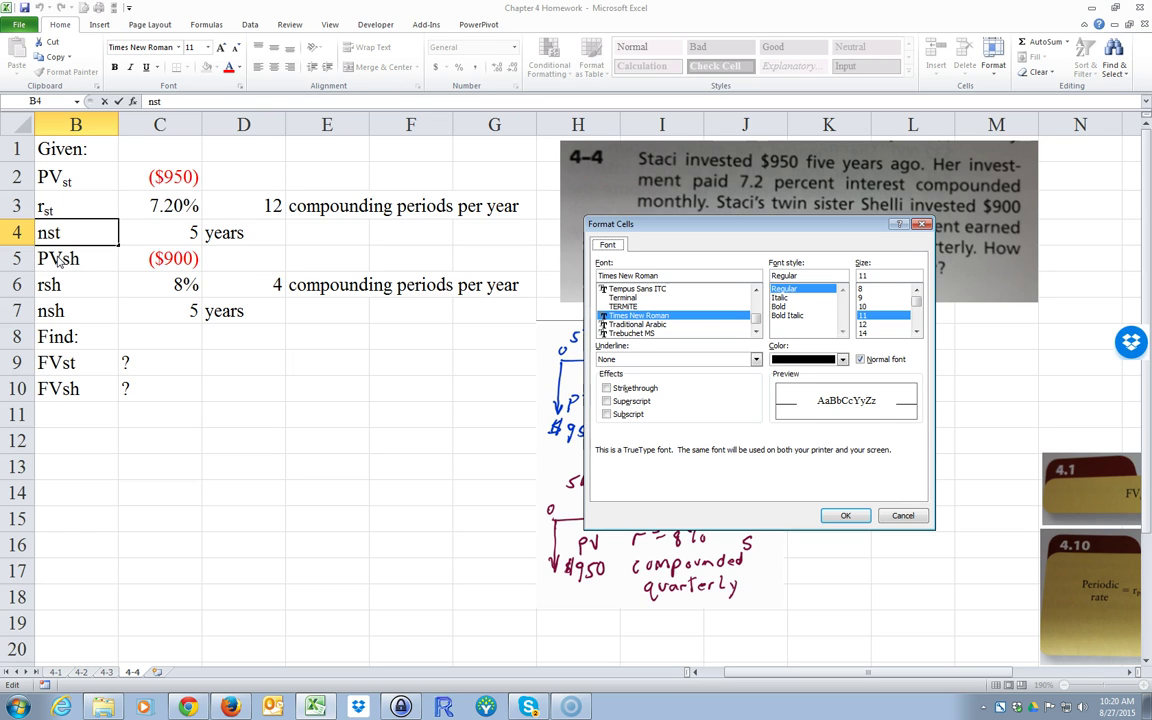
pyautogui.hotkey('alt', 'b')
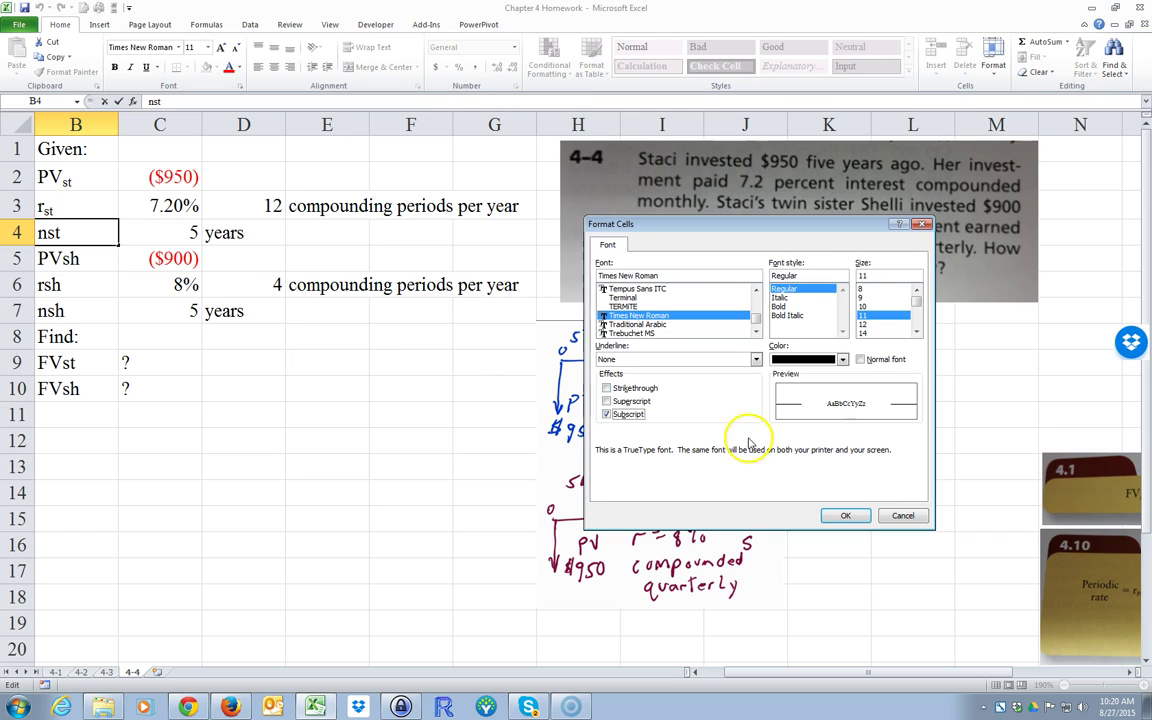
pyautogui.press('Return')
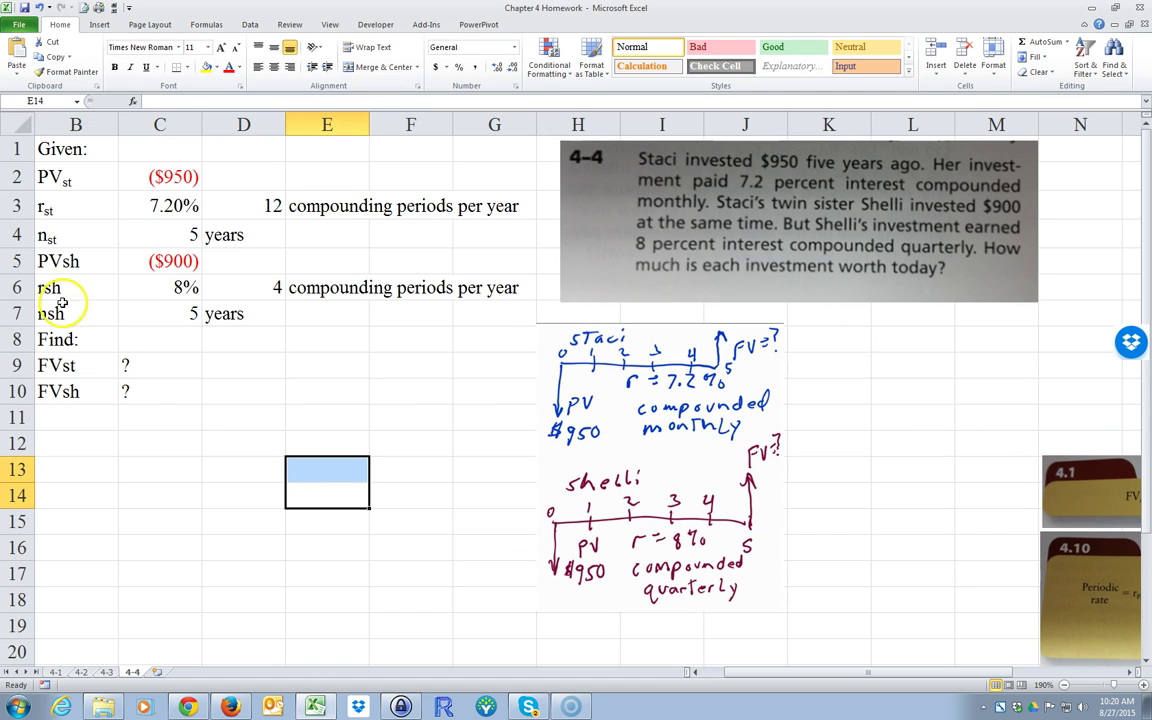
# Format only the "sh" in the PVsh label in B5 as subscript.
pyautogui.doubleClick(62, 260)
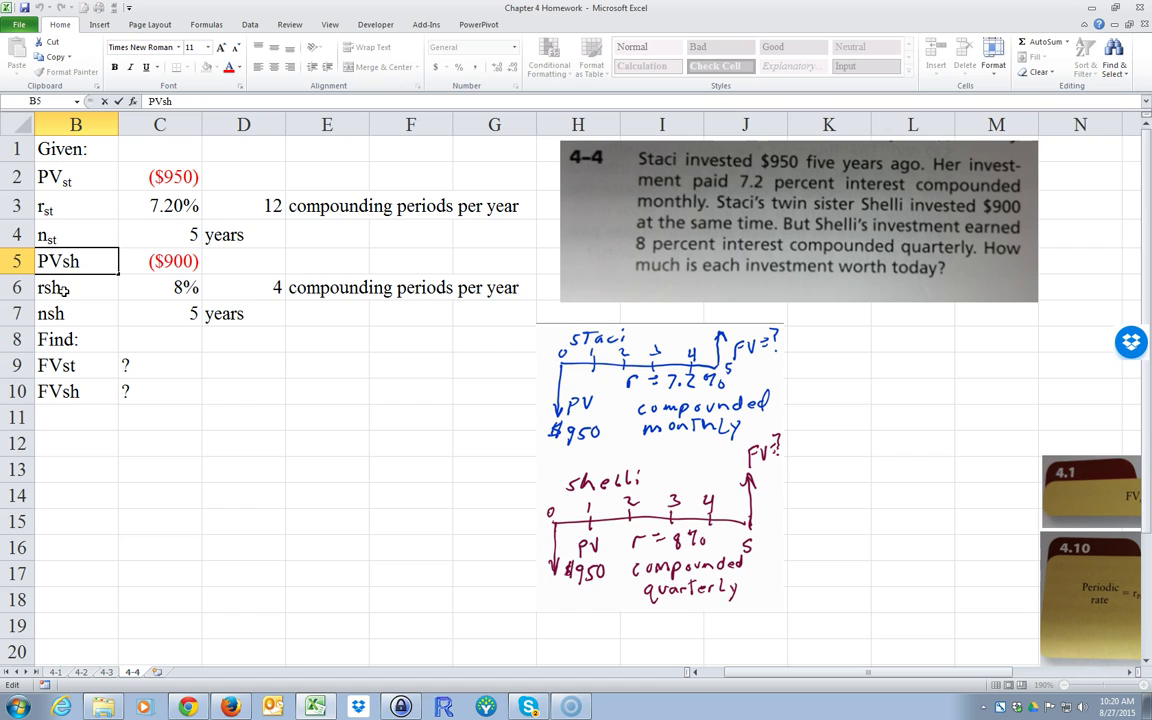
pyautogui.hotkey('shift', 'Right')
pyautogui.hotkey('shift', 'Right')
pyautogui.hotkey('ctrl', '1')
pyautogui.hotkey('alt', 'b')
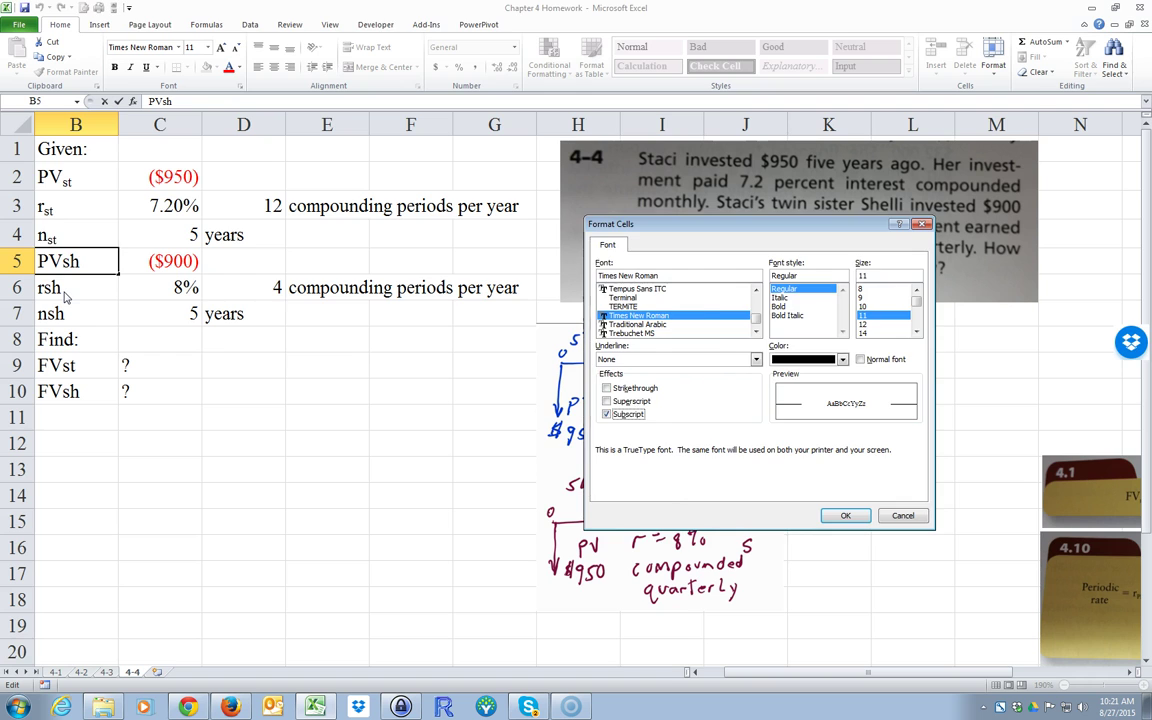
pyautogui.press('Return')
pyautogui.click(147, 337)
# Format only the "sh" in the rsh label in B6 as subscript.
pyautogui.doubleClick(51, 290)
pyautogui.press('Left')
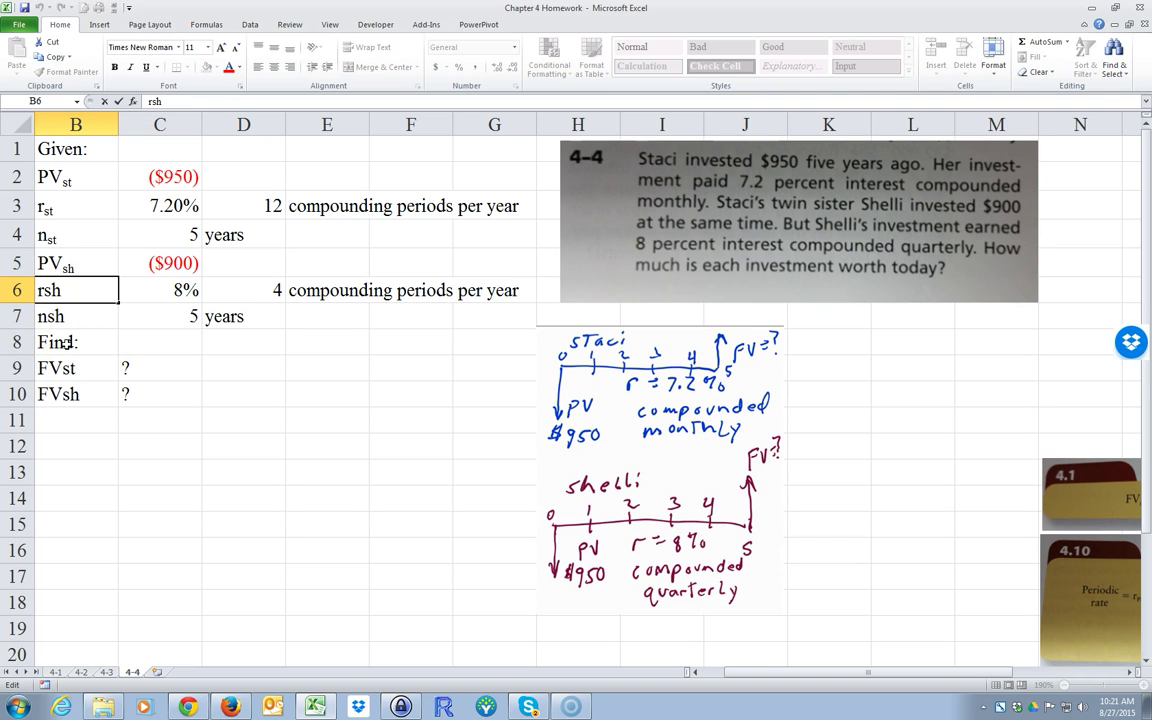
pyautogui.hotkey('shift', 'Right')
pyautogui.hotkey('shift', 'Right')
pyautogui.hotkey('ctrl', '1')
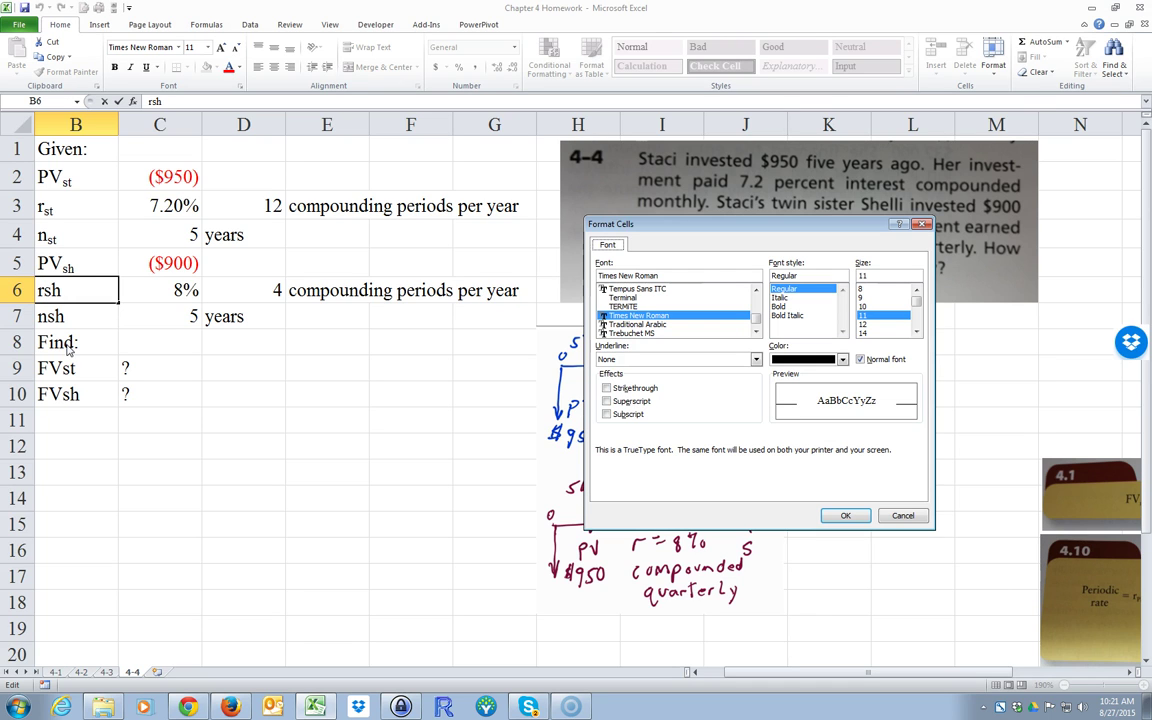
pyautogui.hotkey('alt', 'b')
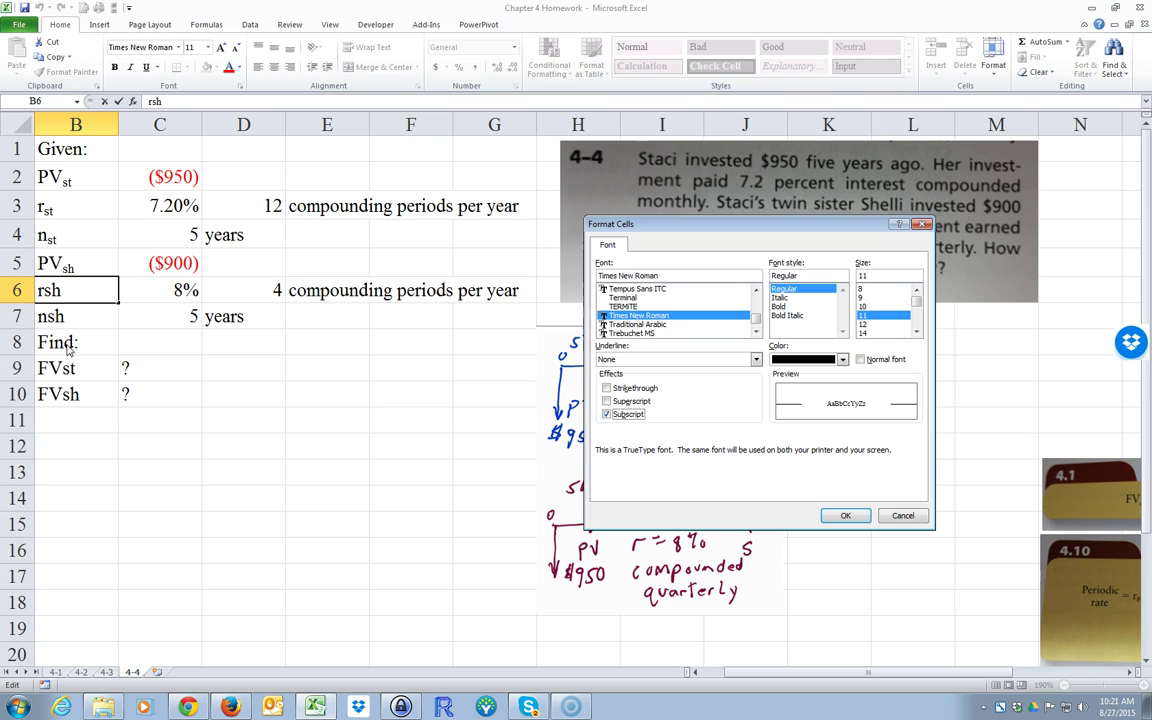
pyautogui.press('Return')
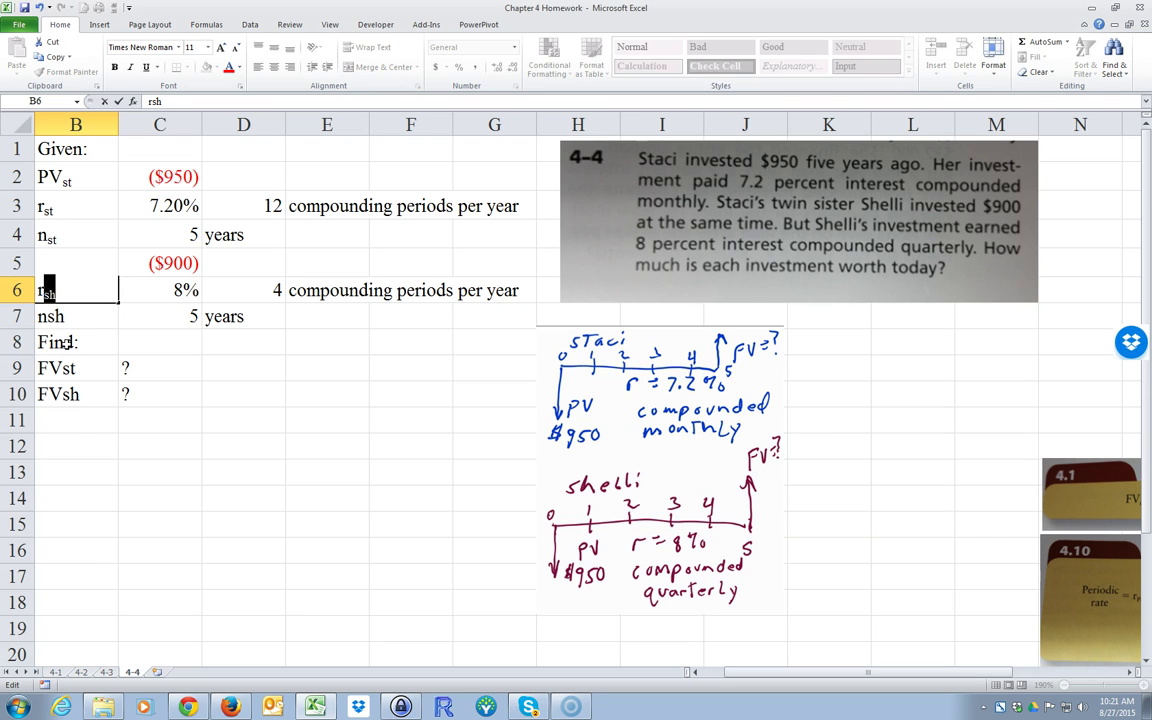
# Format only the "sh" in the nsh label in B7 as subscript.
pyautogui.click(50, 318)
pyautogui.doubleClick(50, 318)
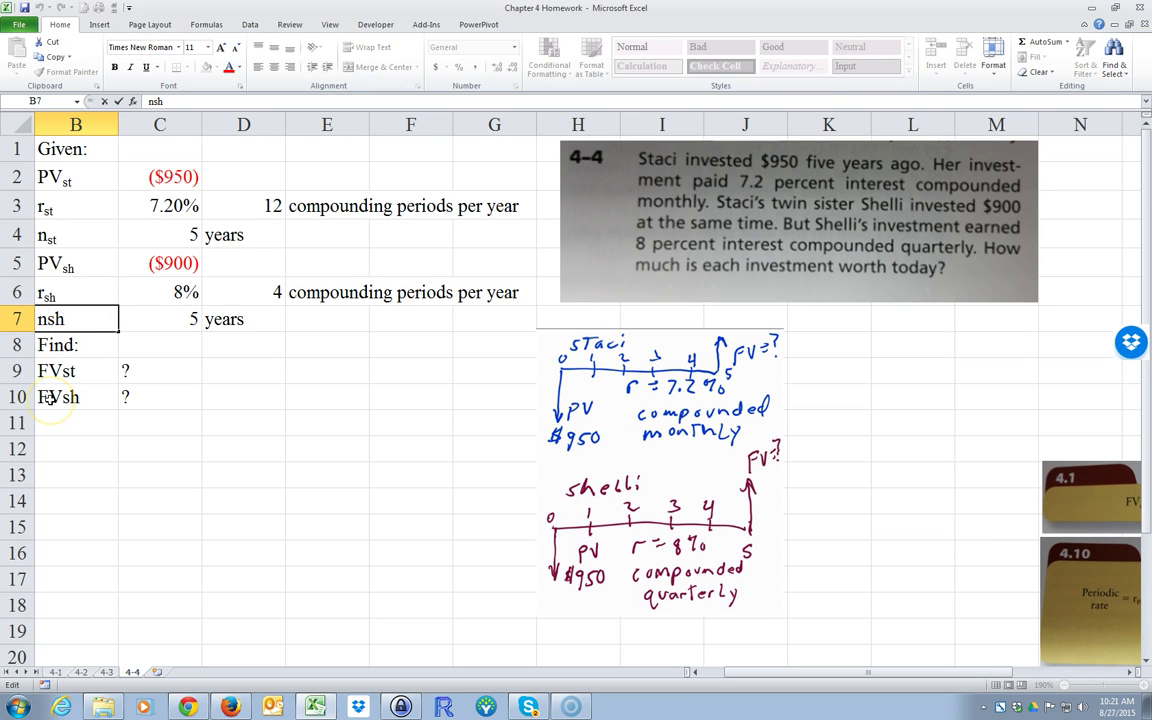
pyautogui.hotkey('ctrl', '1')
pyautogui.hotkey('alt', 'b')
pyautogui.press('Return')
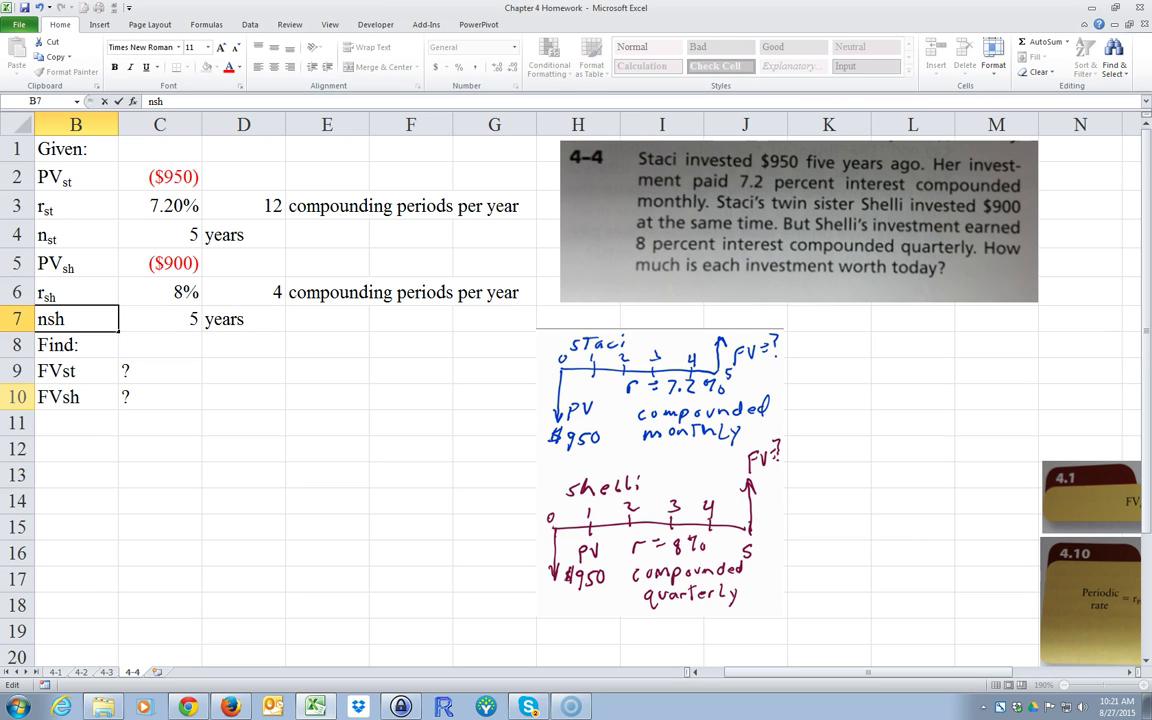
pyautogui.hotkey('shift', 'Left')
pyautogui.hotkey('shift', 'Left')
pyautogui.hotkey('ctrl', '1')
pyautogui.hotkey('alt', 'b')
pyautogui.press('Return')
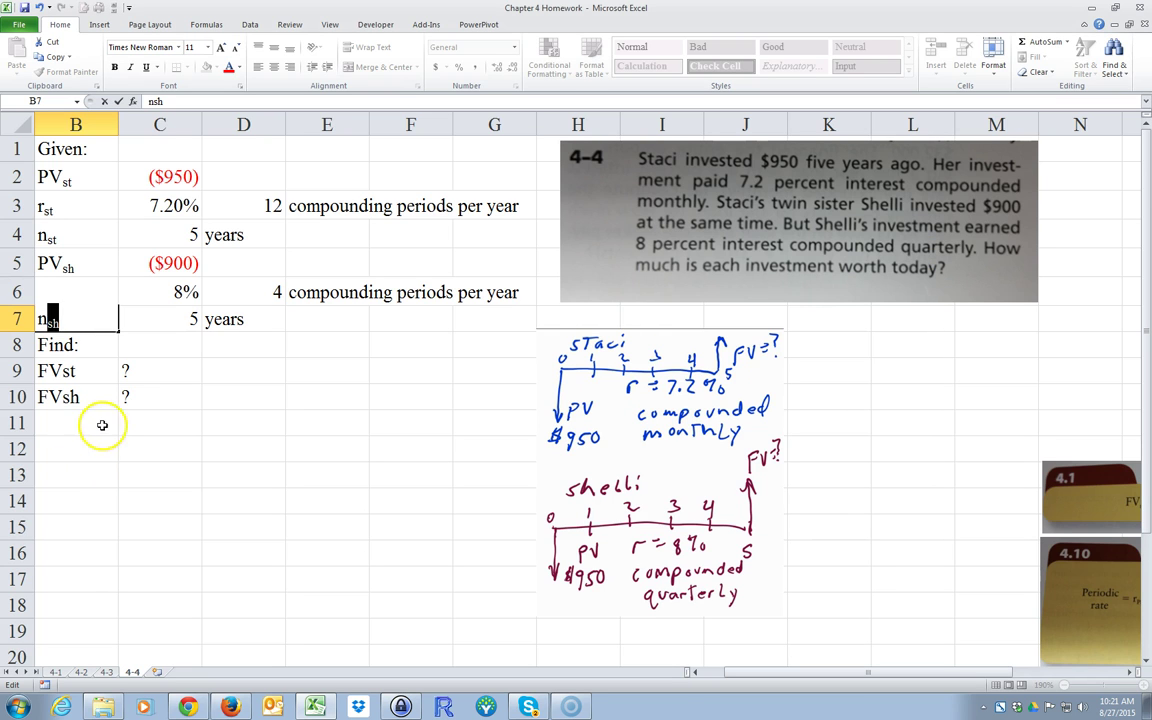
# Format only the "st" in the FVst label in B9 as subscript.
pyautogui.click(78, 372)
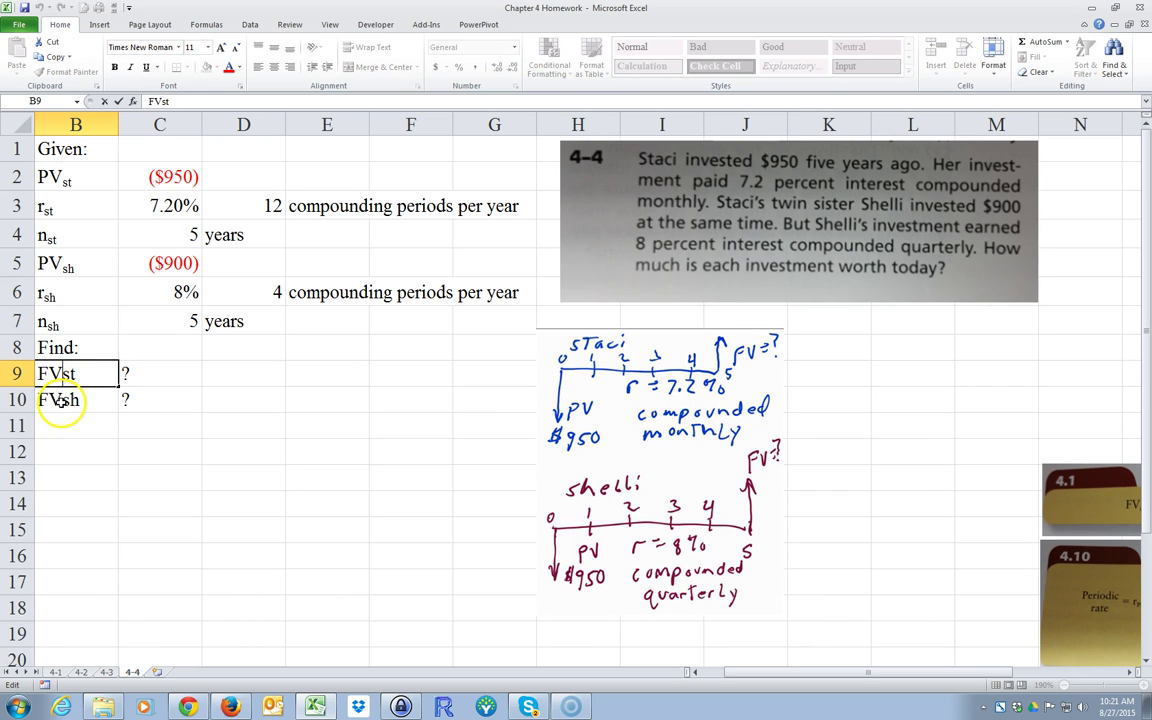
pyautogui.hotkey('shift', 'End')
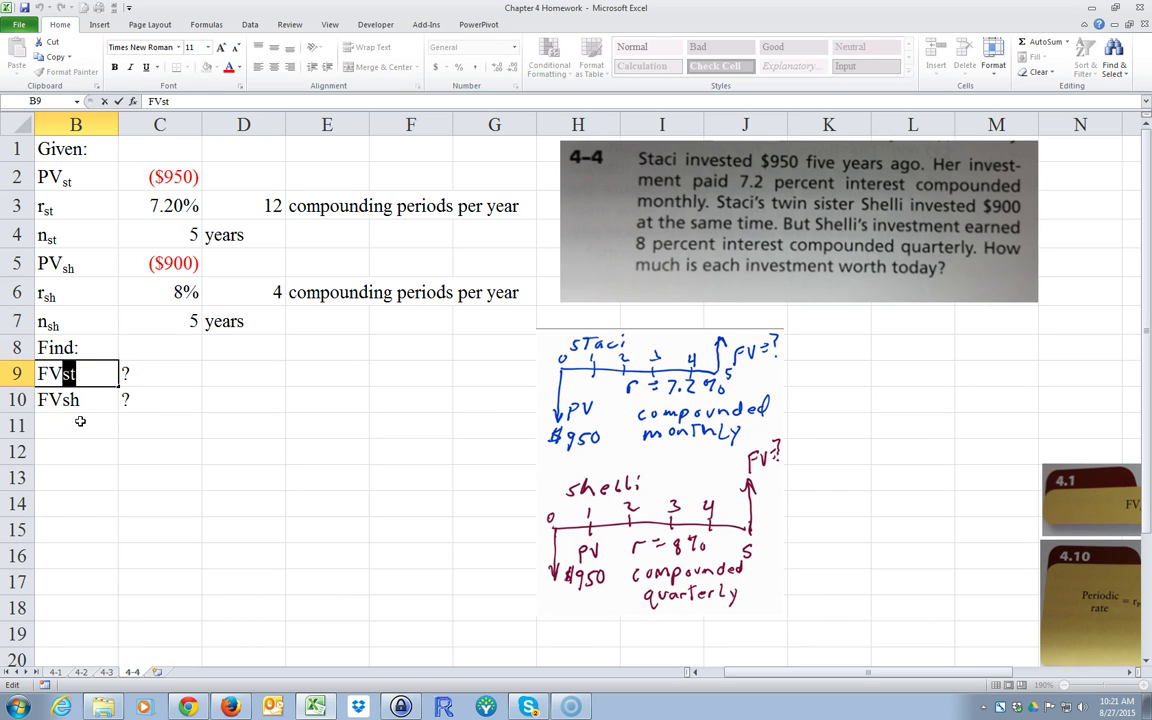
pyautogui.hotkey('ctrl', '1')
pyautogui.hotkey('alt', 'b')
pyautogui.press('Return')
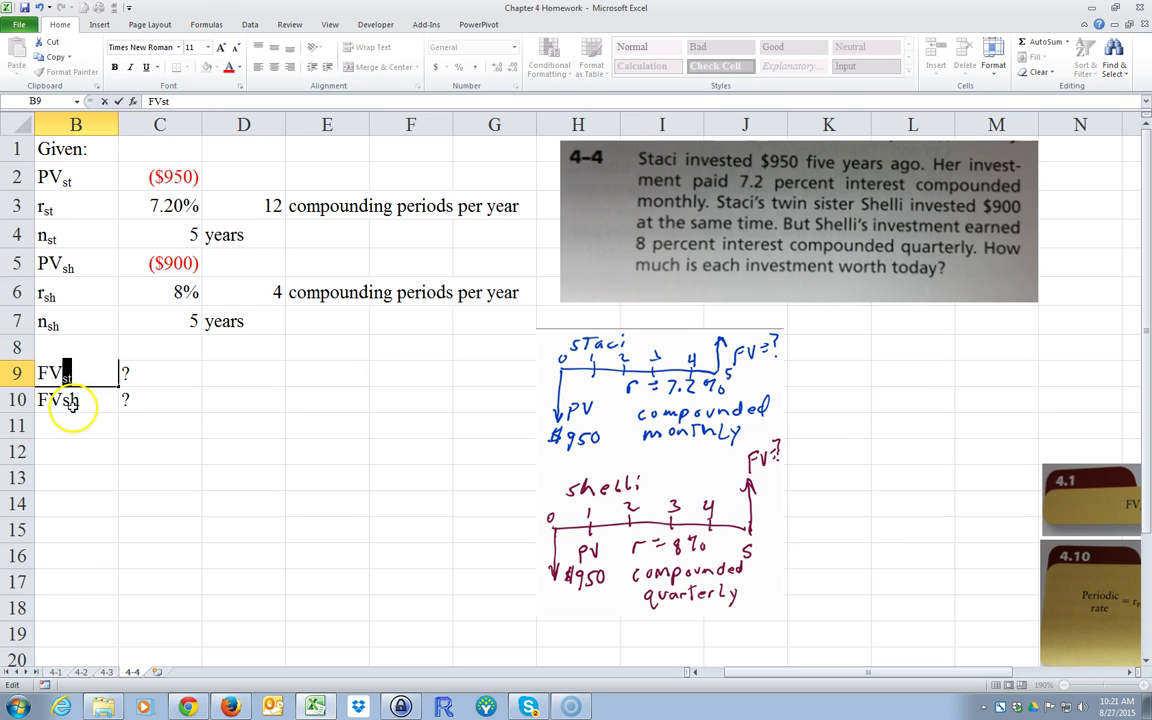
# Format only the "sh" in the FVsh label in B10 as subscript.
pyautogui.click(76, 402)
pyautogui.press('F2')
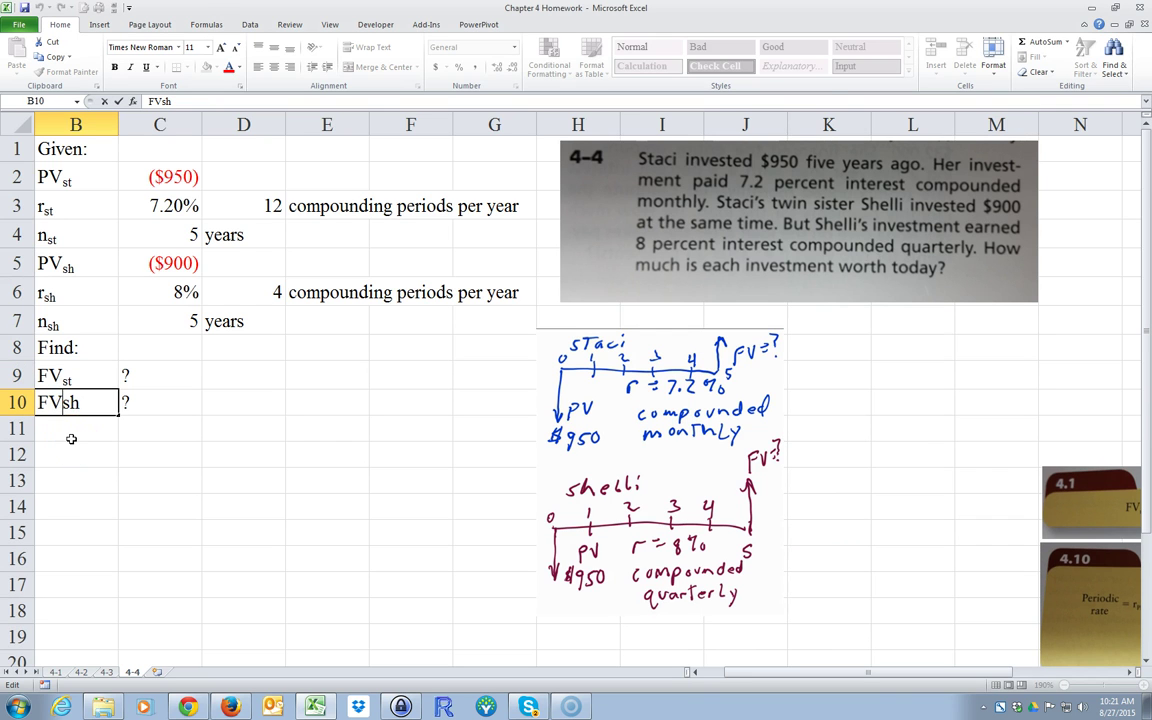
pyautogui.hotkey('shift', 'Left')
pyautogui.hotkey('shift', 'Left')
pyautogui.hotkey('ctrl', '1')
pyautogui.hotkey('alt', 'b')
pyautogui.press('Return')
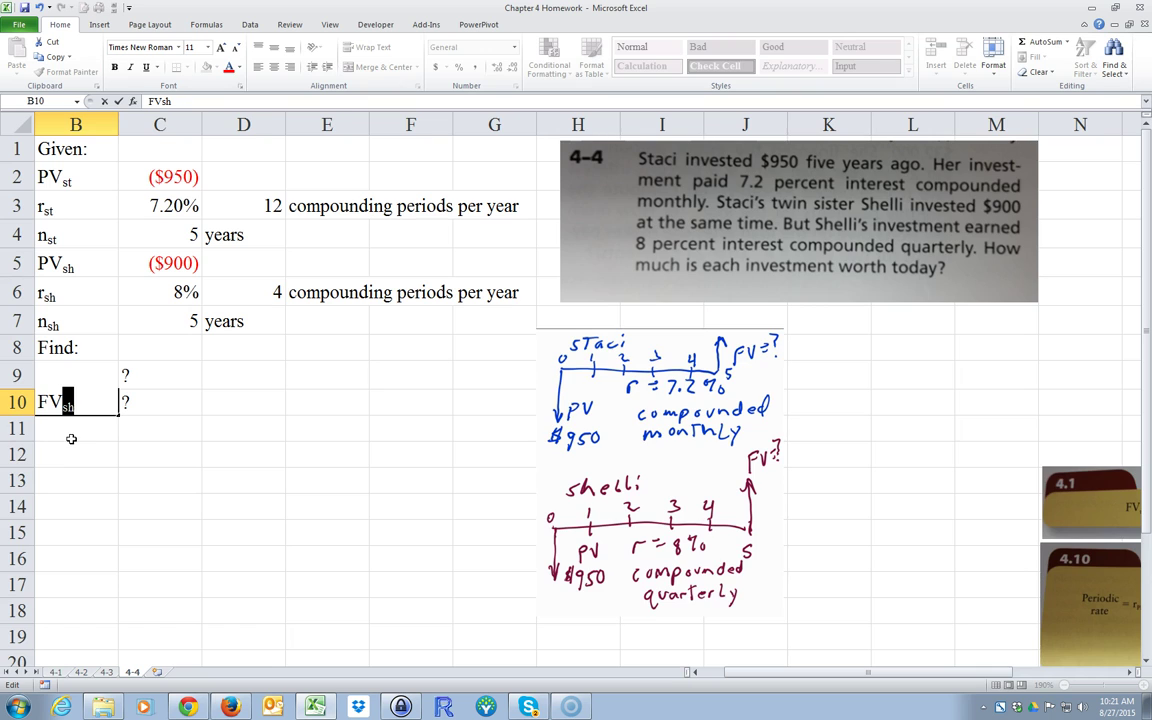
# Enter the heading "Solution:" in B11 and copy the two FV labels from B9:B10 into B12:B13.
pyautogui.click(173, 482)
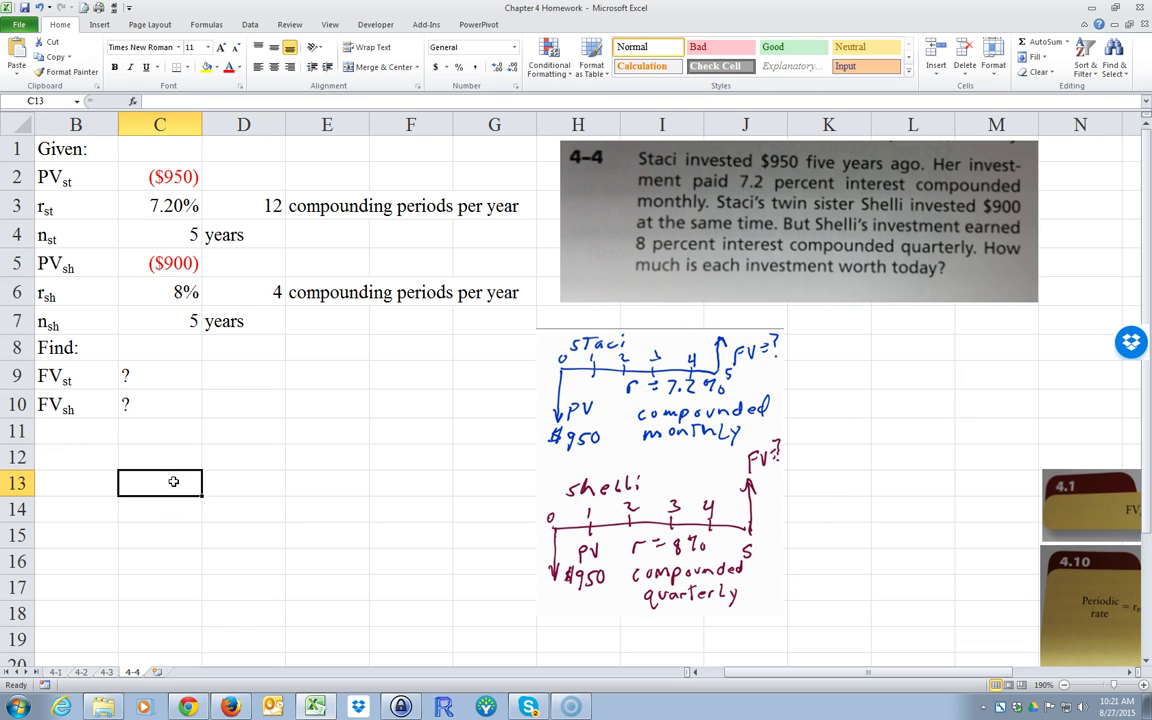
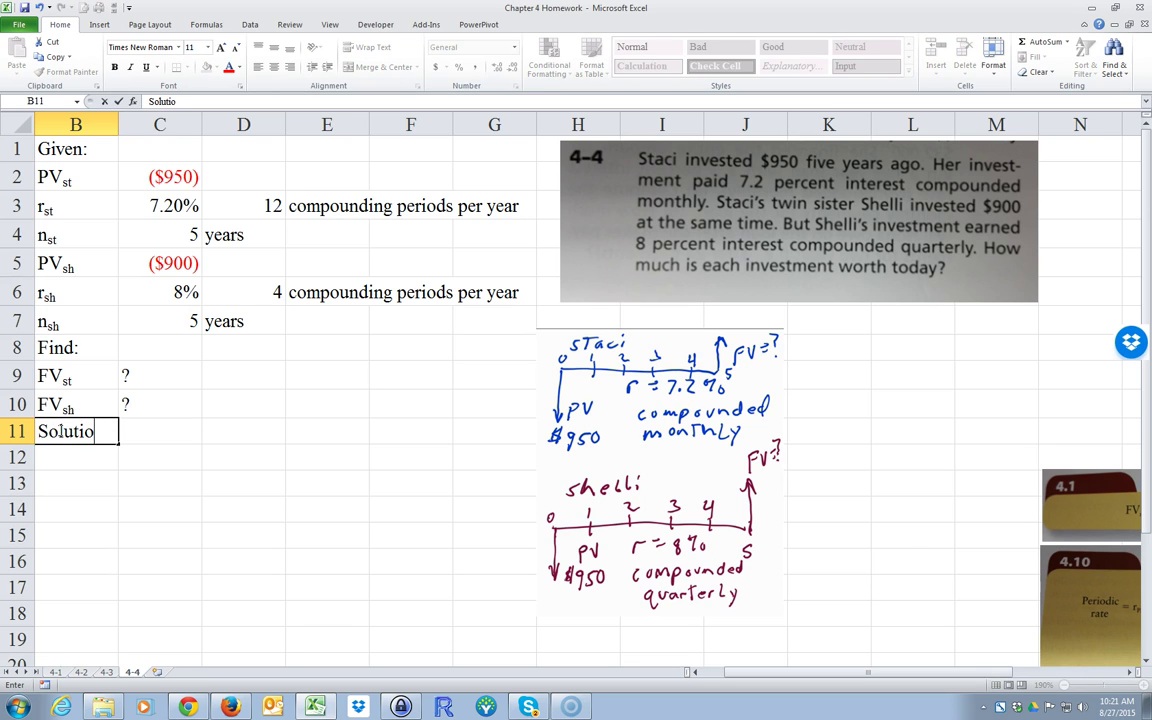
pyautogui.press('Return')
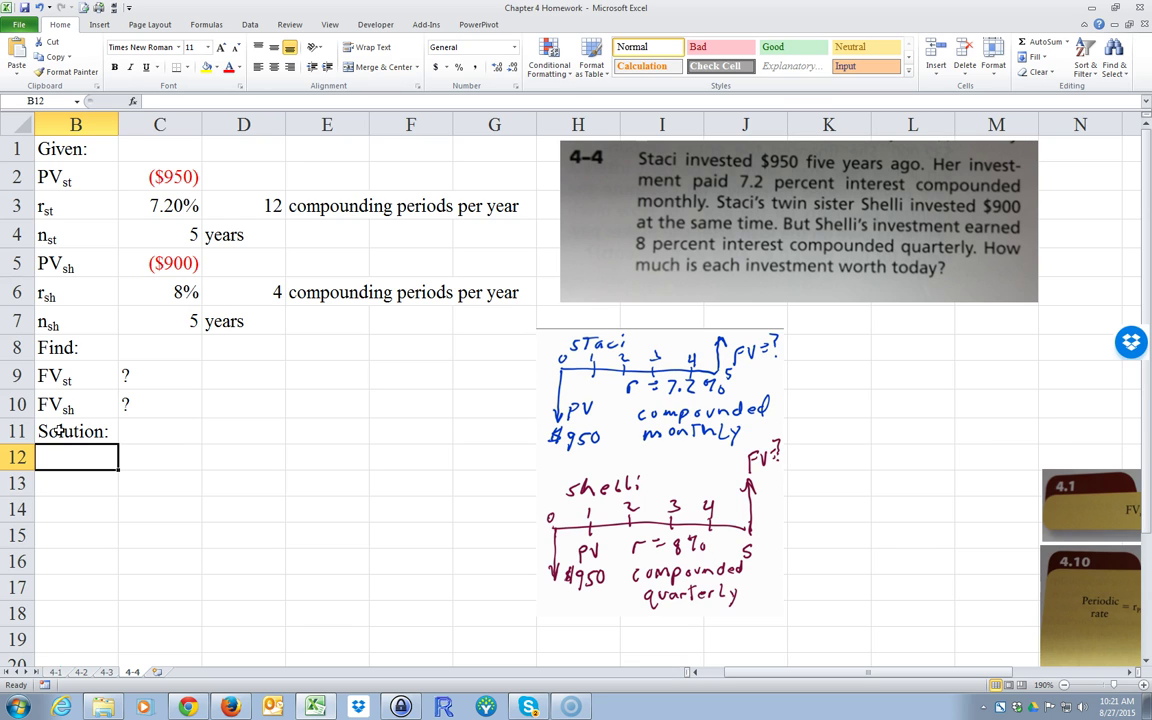
pyautogui.moveTo(82, 377); pyautogui.dragTo(83, 400)
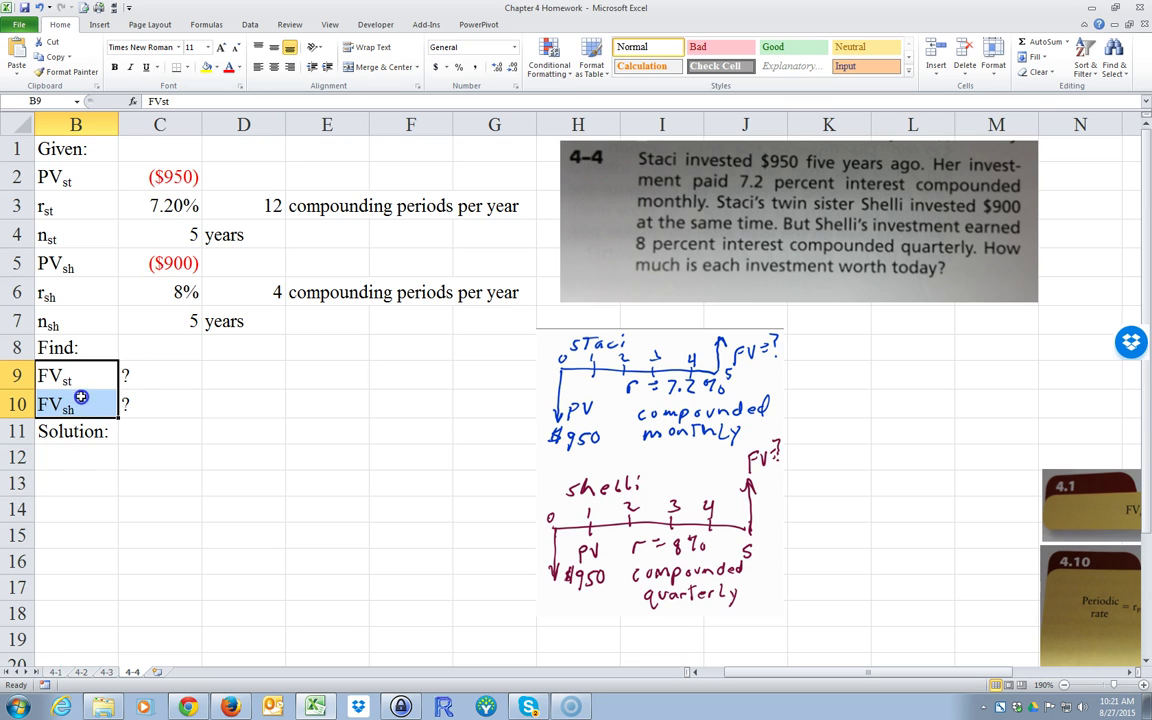
pyautogui.rightClick(87, 381)
pyautogui.click(112, 393)
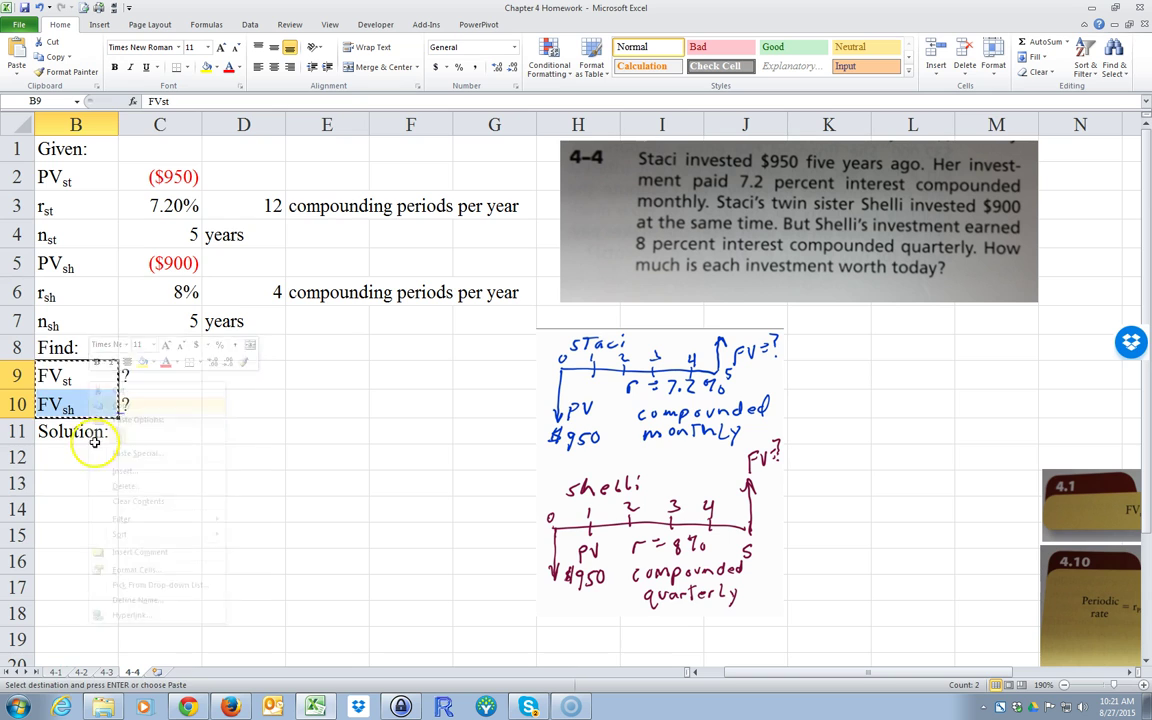
pyautogui.click(79, 454)
pyautogui.rightClick(79, 454)
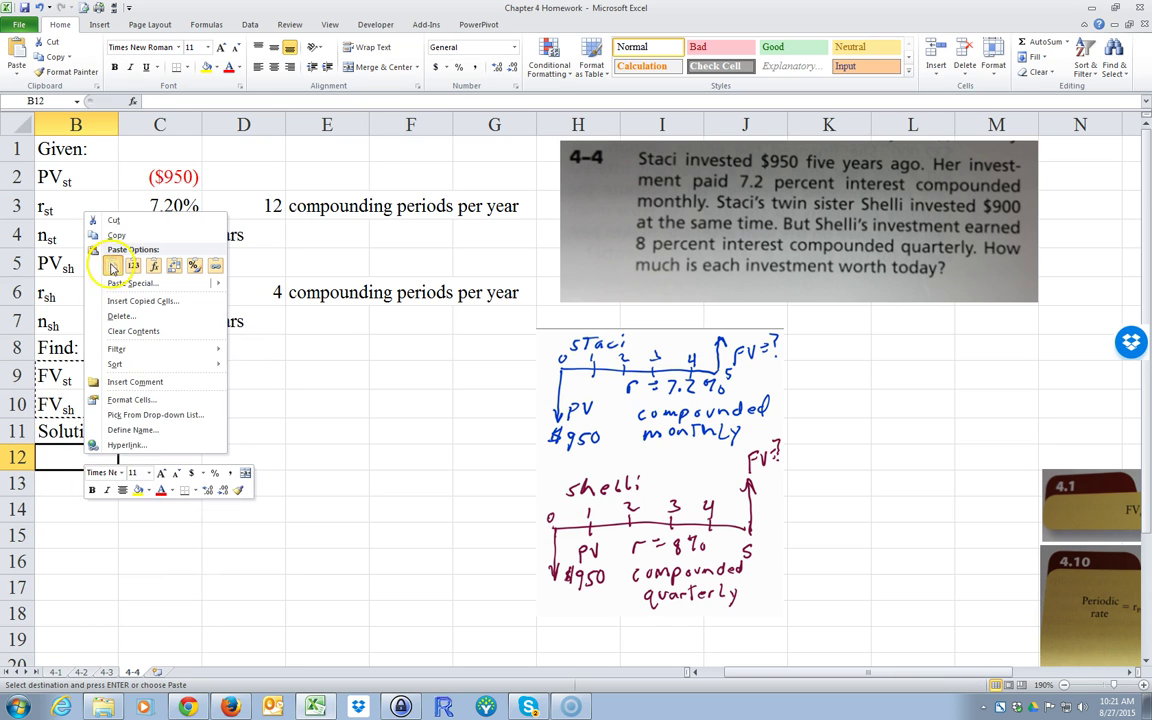
pyautogui.click(110, 268)
# Move the 4.1, 4.10 and 4.11 equation pictures into a stack below the problem text, beside the timeline sketches.
pyautogui.click(155, 463)
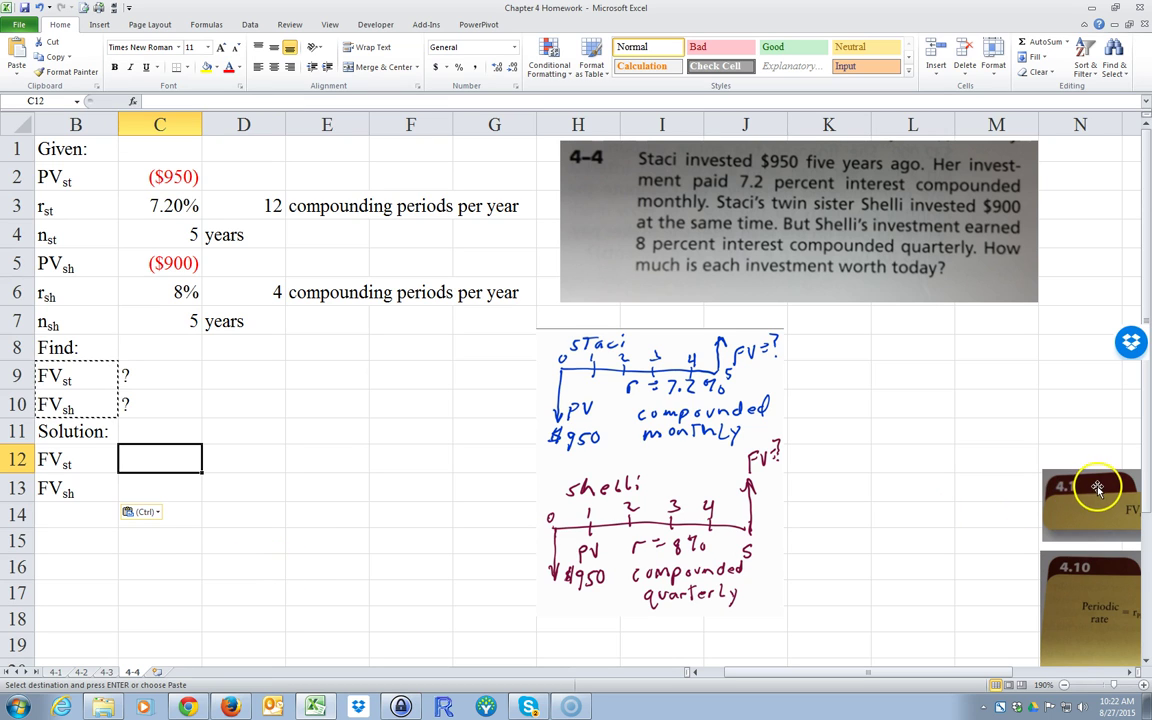
pyautogui.moveTo(1097, 485); pyautogui.dragTo(855, 364)
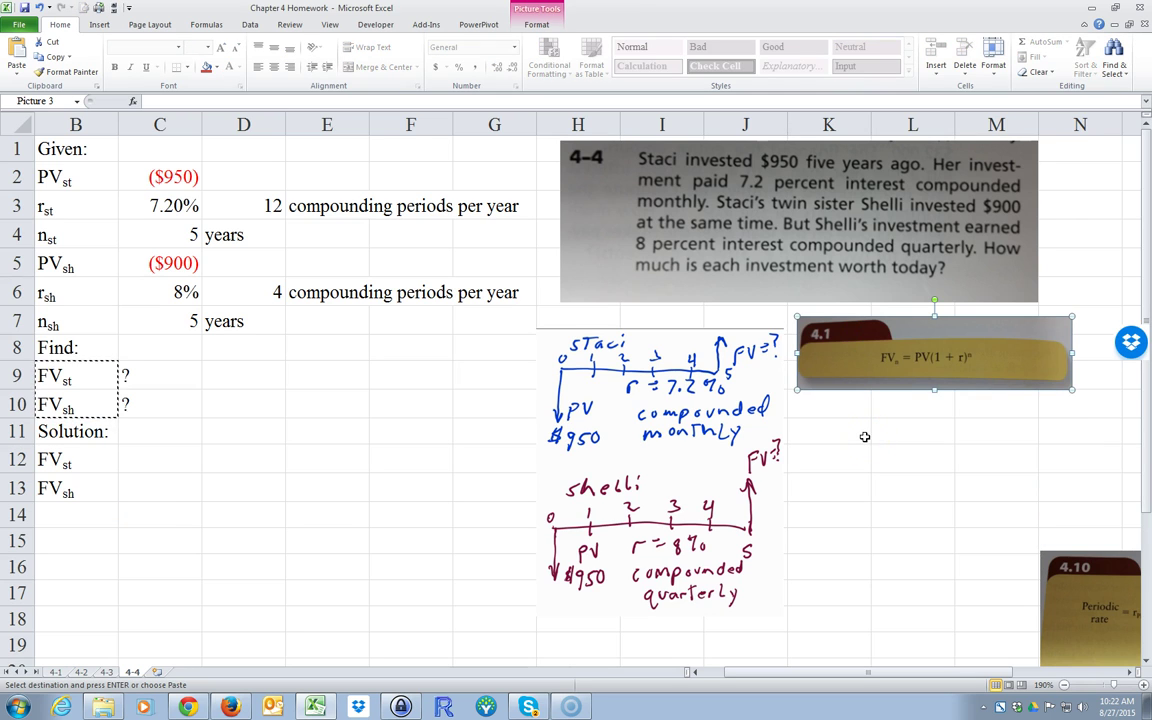
pyautogui.click(131, 462)
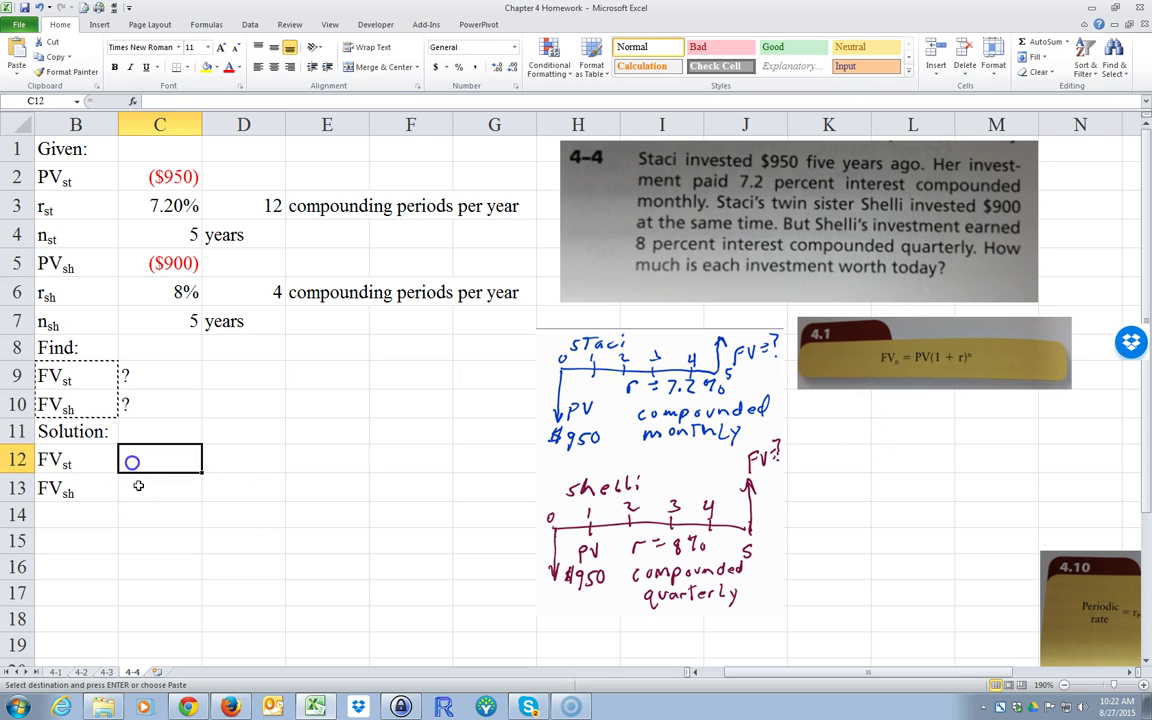
pyautogui.press('Escape')
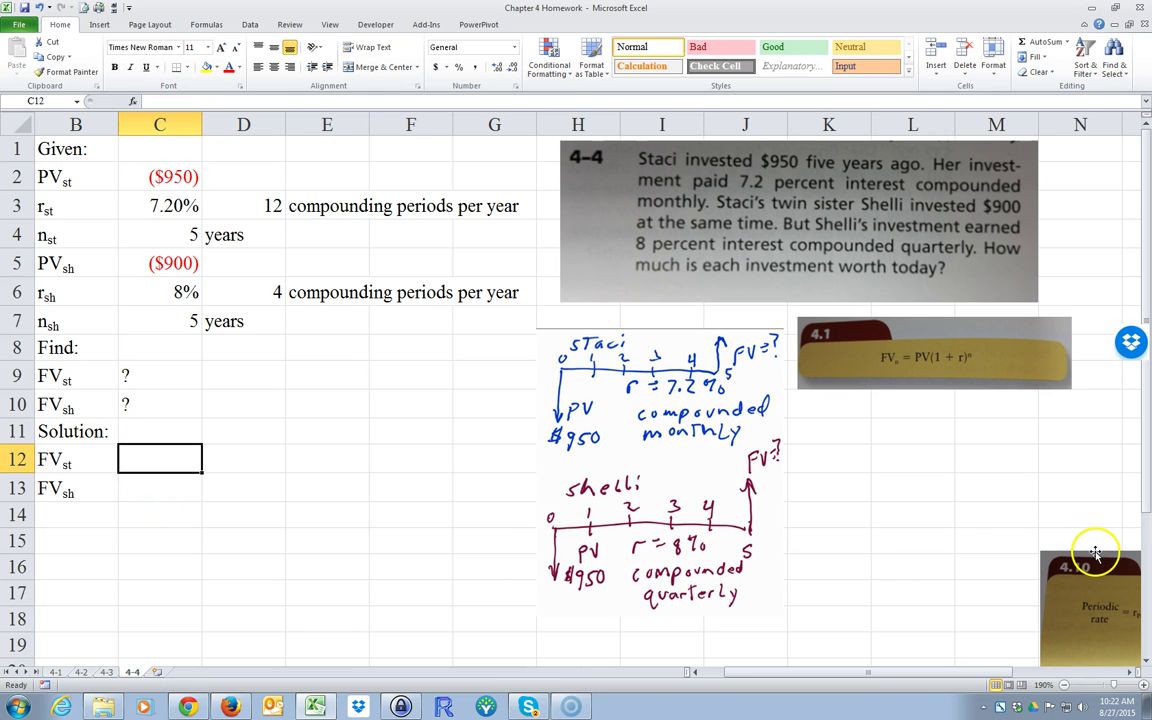
pyautogui.moveTo(1096, 553); pyautogui.dragTo(846, 397)
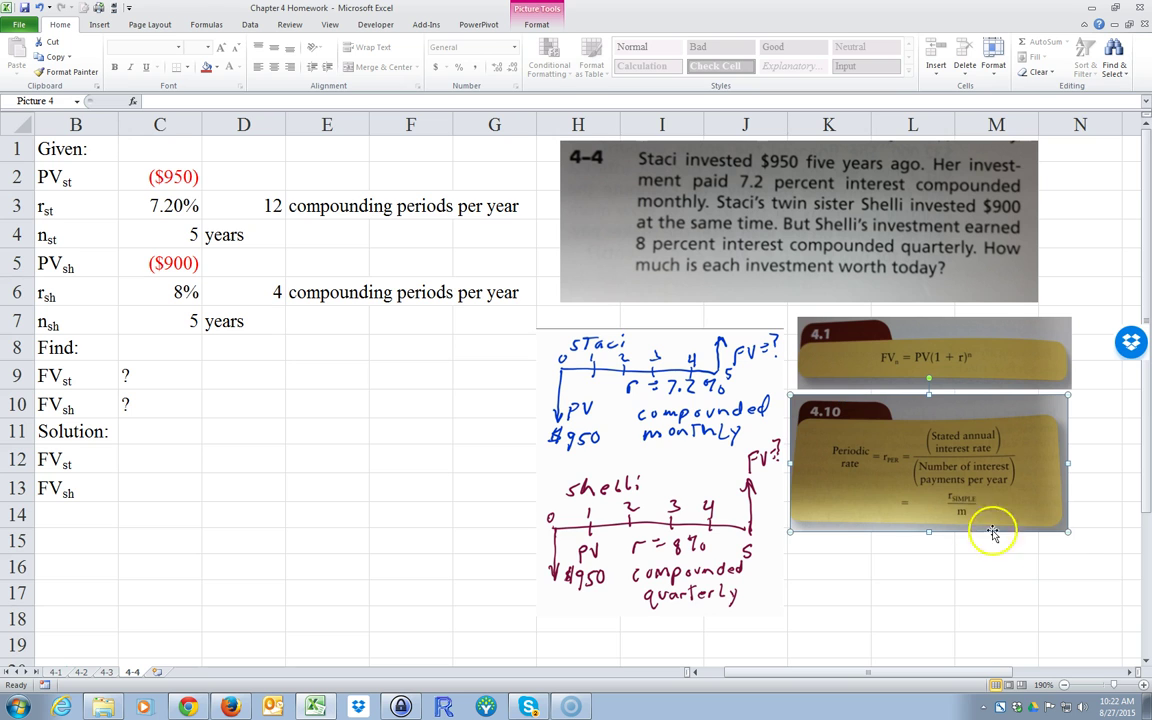
pyautogui.click(1063, 609)
pyautogui.scroll(-1, 1063, 609)
pyautogui.moveTo(1110, 620); pyautogui.dragTo(874, 462)
pyautogui.scroll(1, 514, 483)
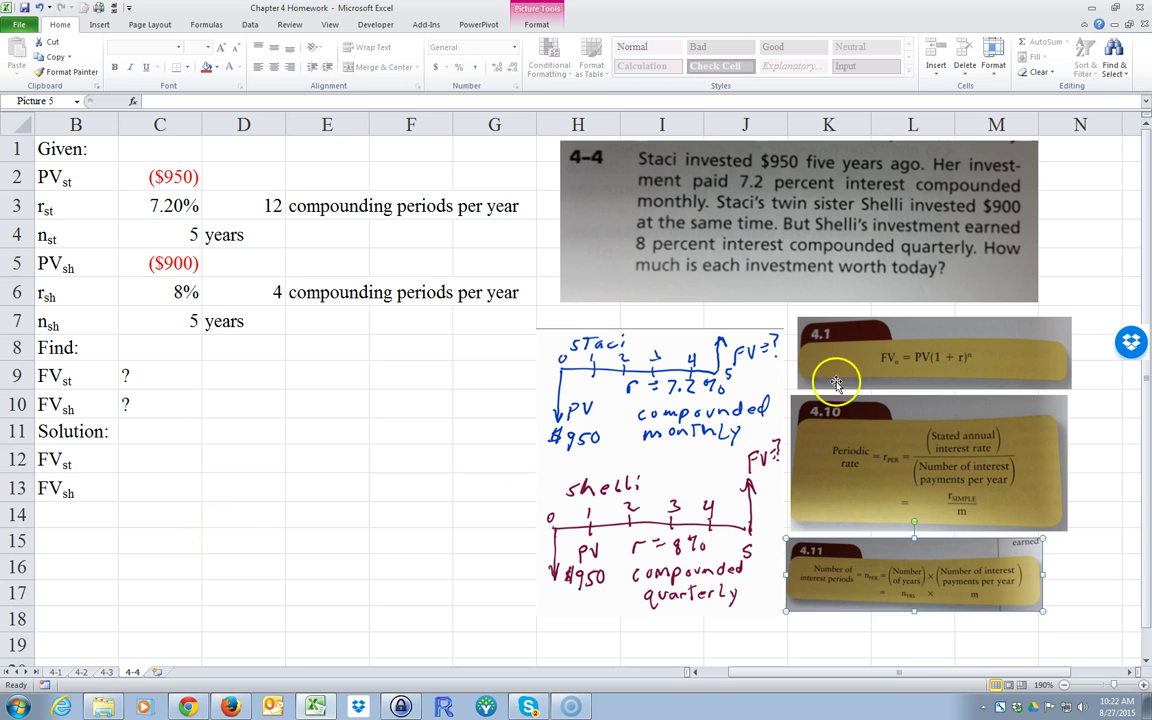
# Calculate the FVst future value in C12 with the formula =-C2*(1+C3/D3)^(C4*D3).
pyautogui.click(144, 461)
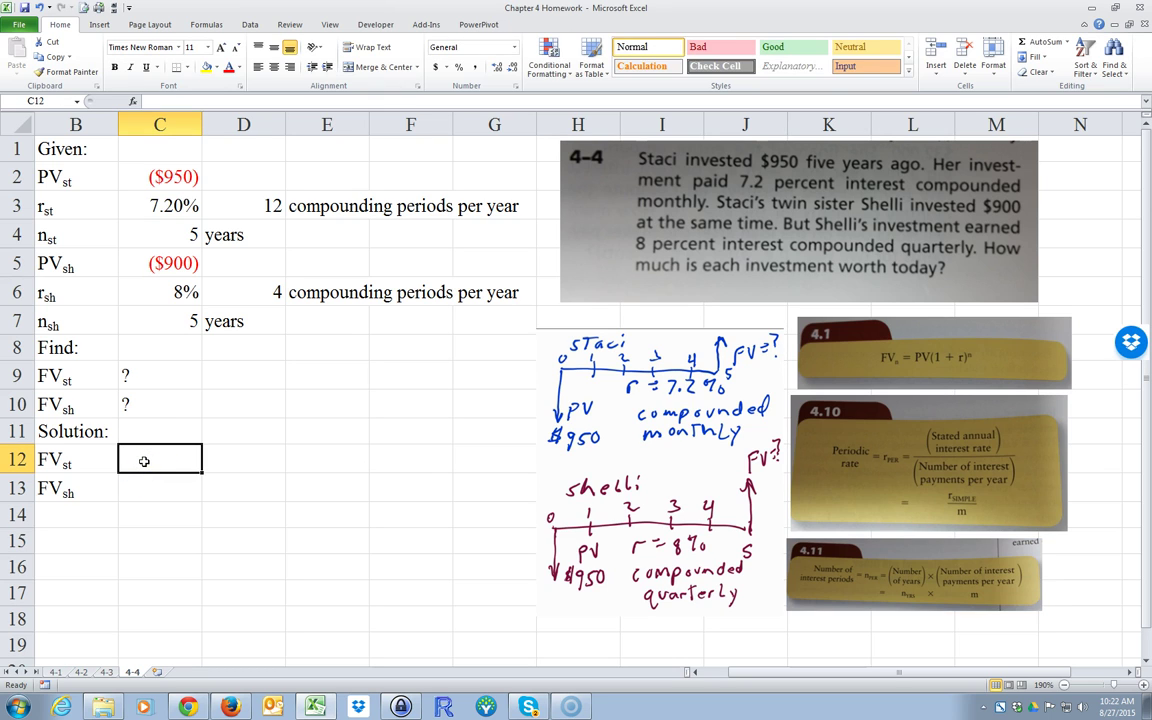
pyautogui.write('=-')
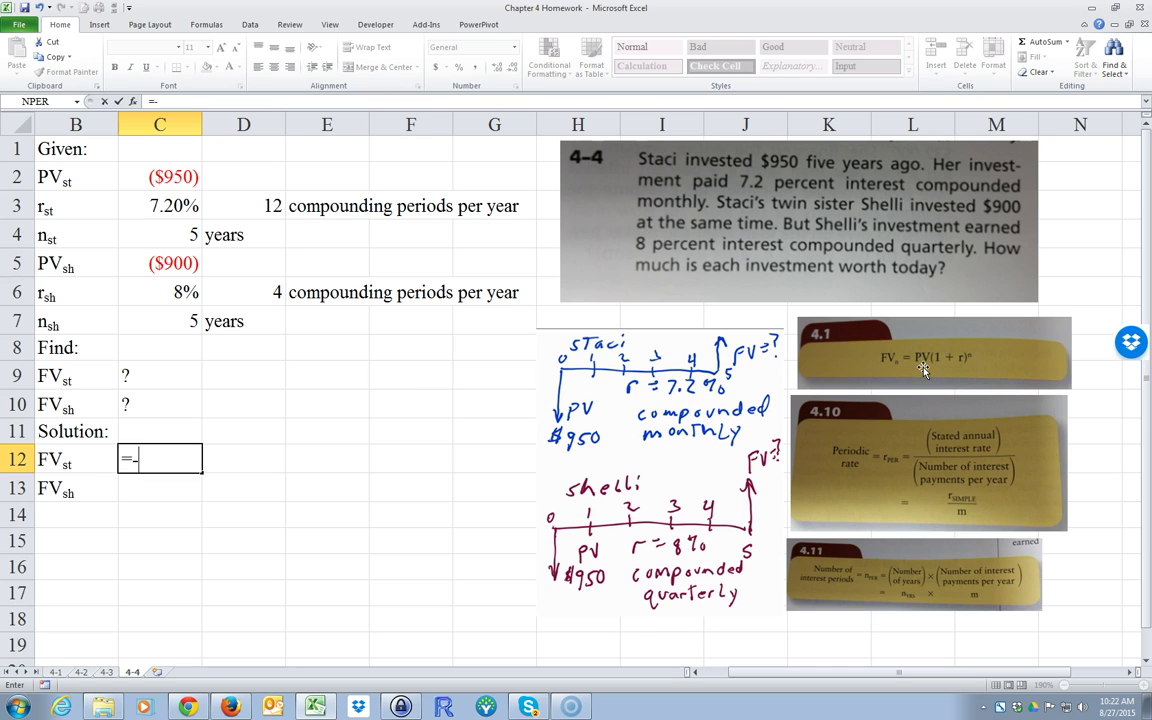
pyautogui.click(161, 179)
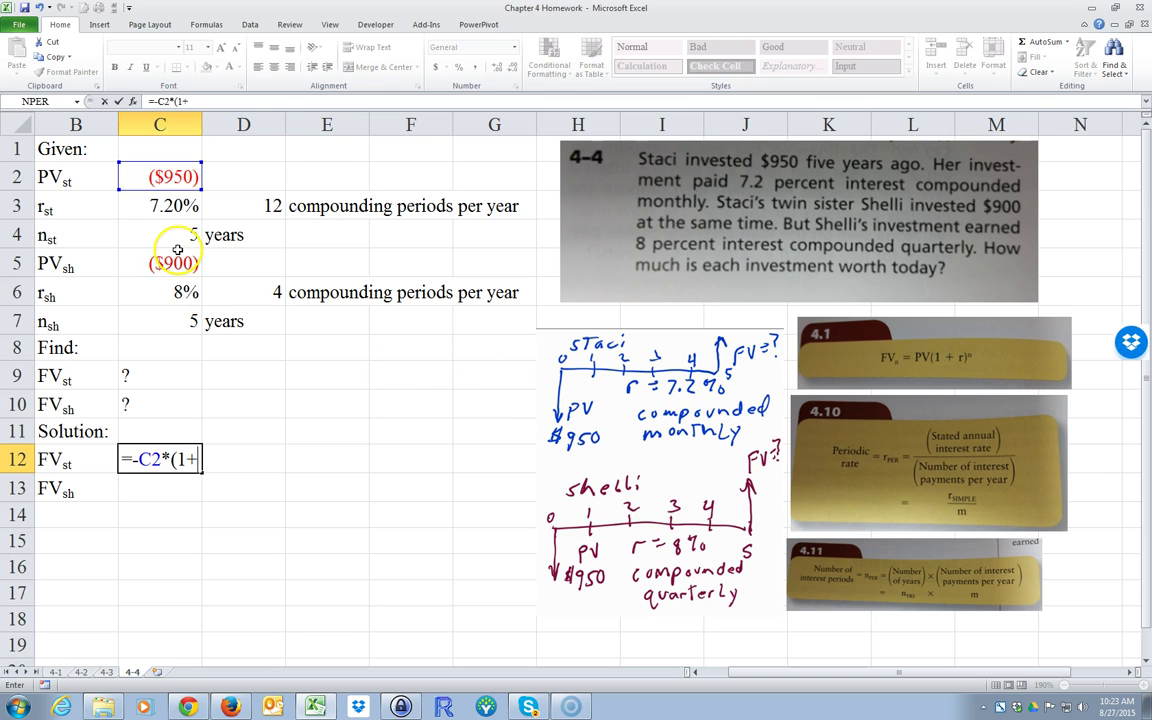
pyautogui.click(158, 208)
pyautogui.write('/')
pyautogui.click(238, 206)
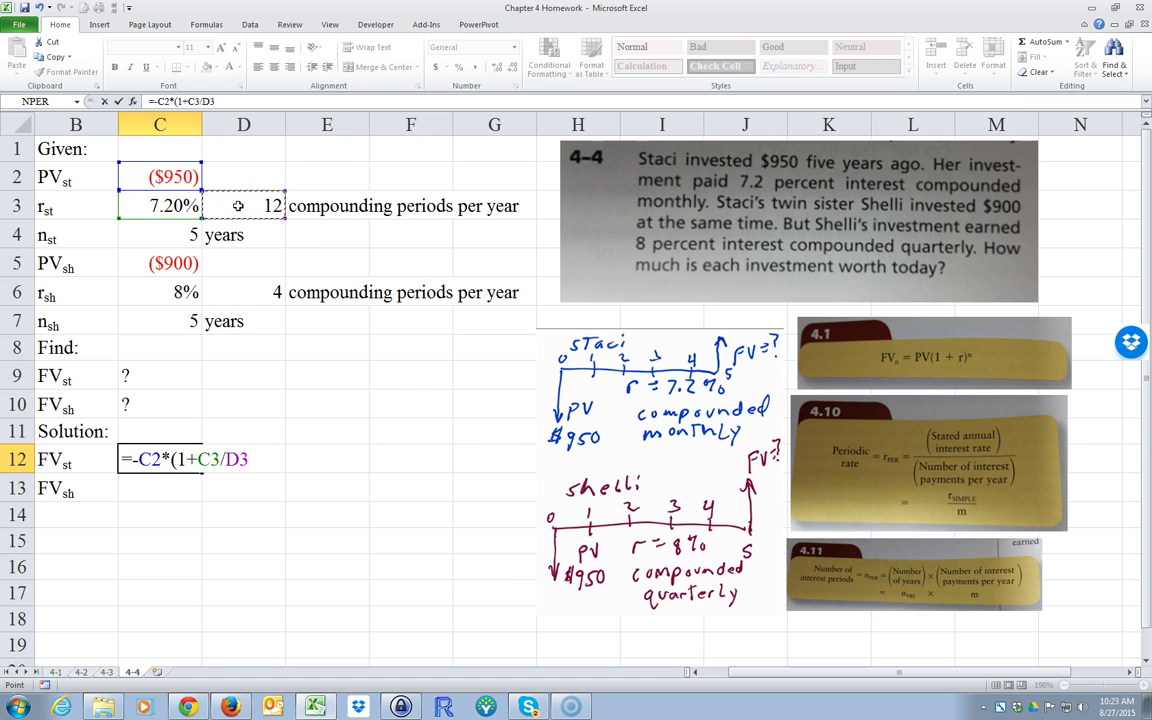
pyautogui.write(')^(')
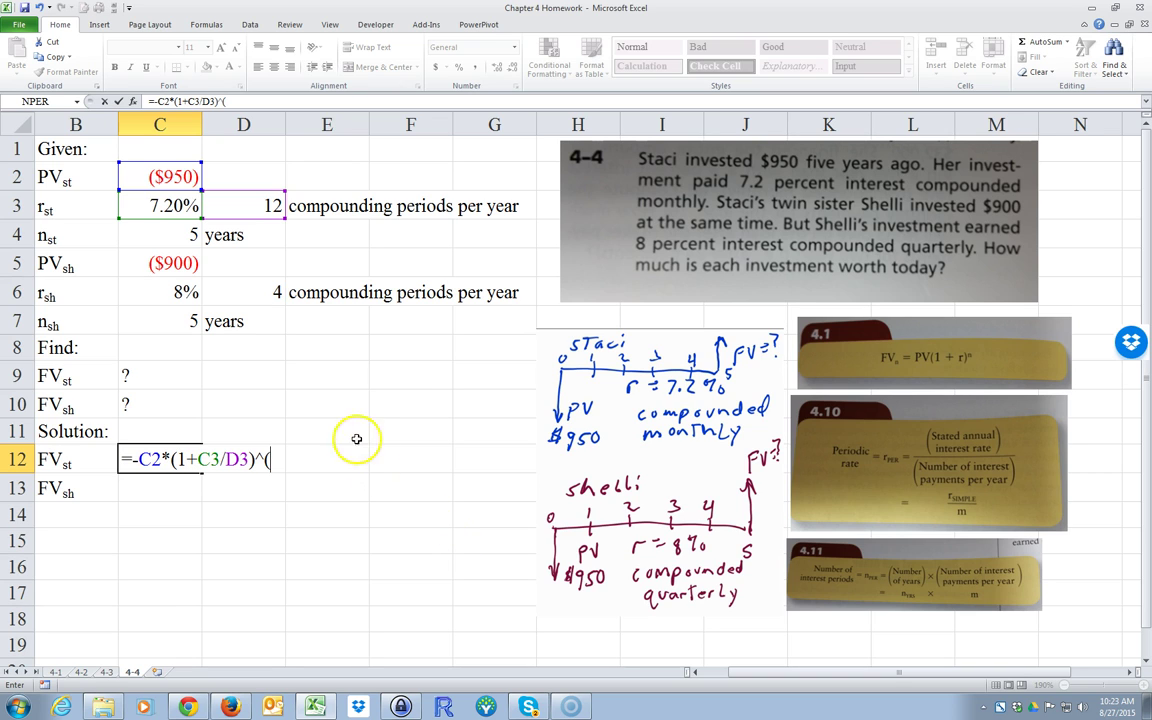
pyautogui.click(172, 235)
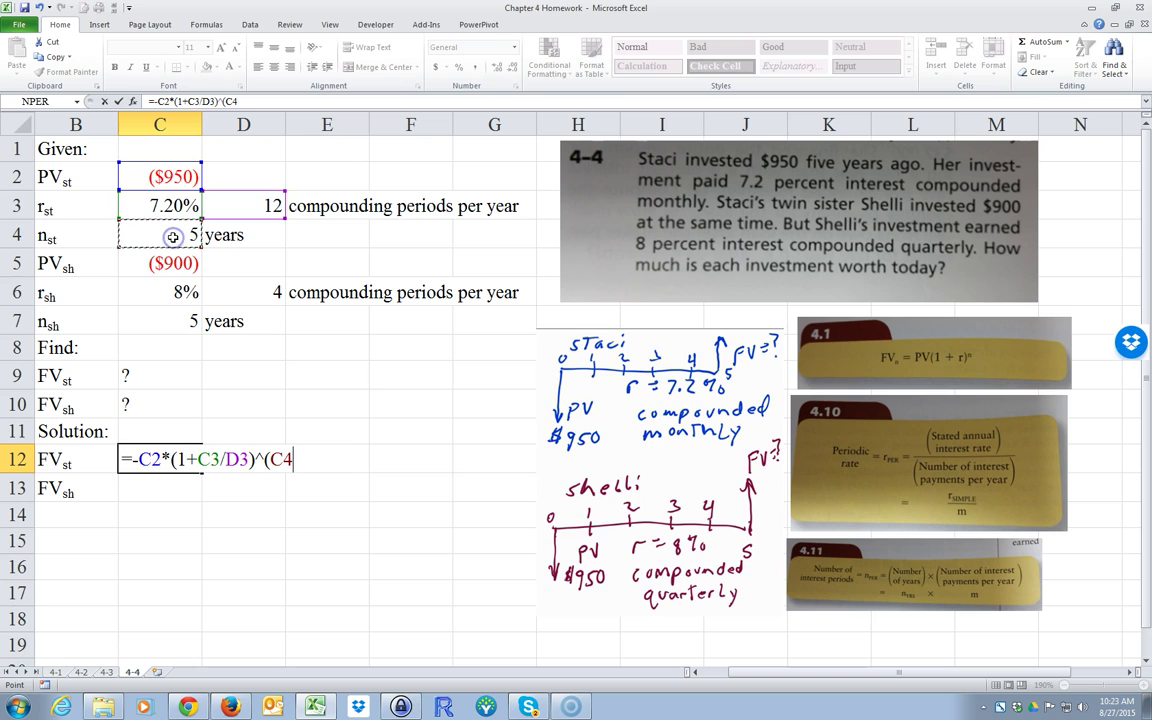
pyautogui.write('*')
pyautogui.click(222, 190)
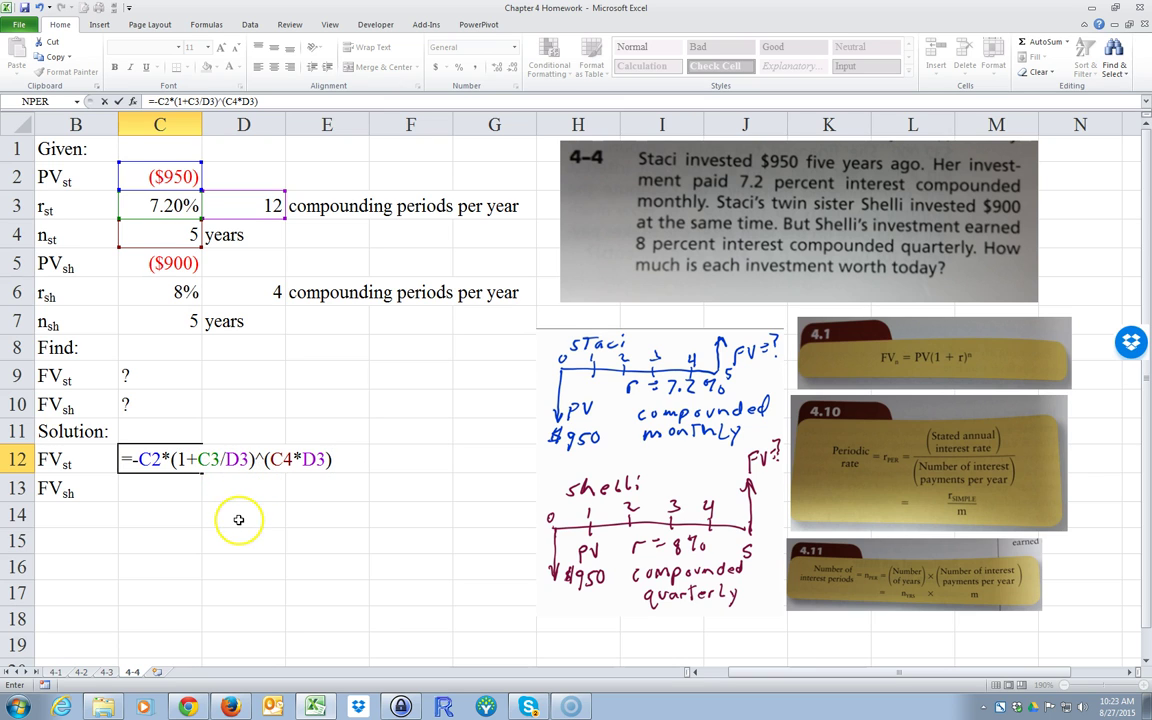
pyautogui.press('Return')
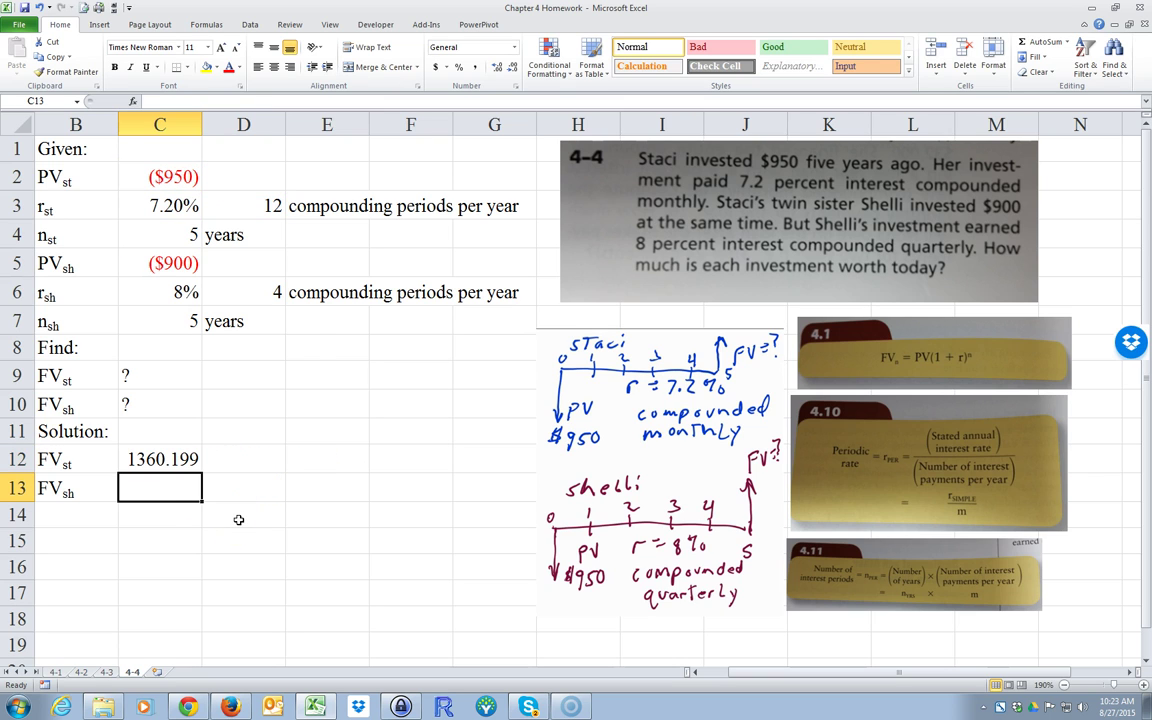
# Apply the dollar Accounting number format to the FVst result in C12.
pyautogui.click(154, 458)
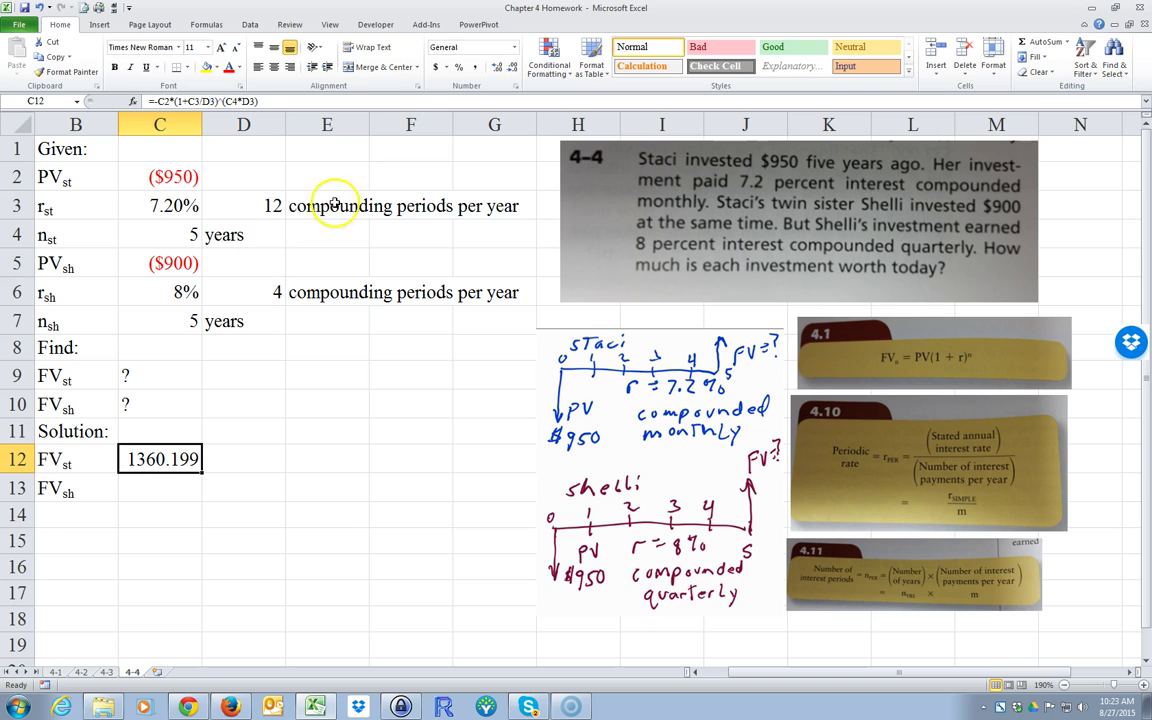
pyautogui.click(436, 66)
pyautogui.click(238, 523)
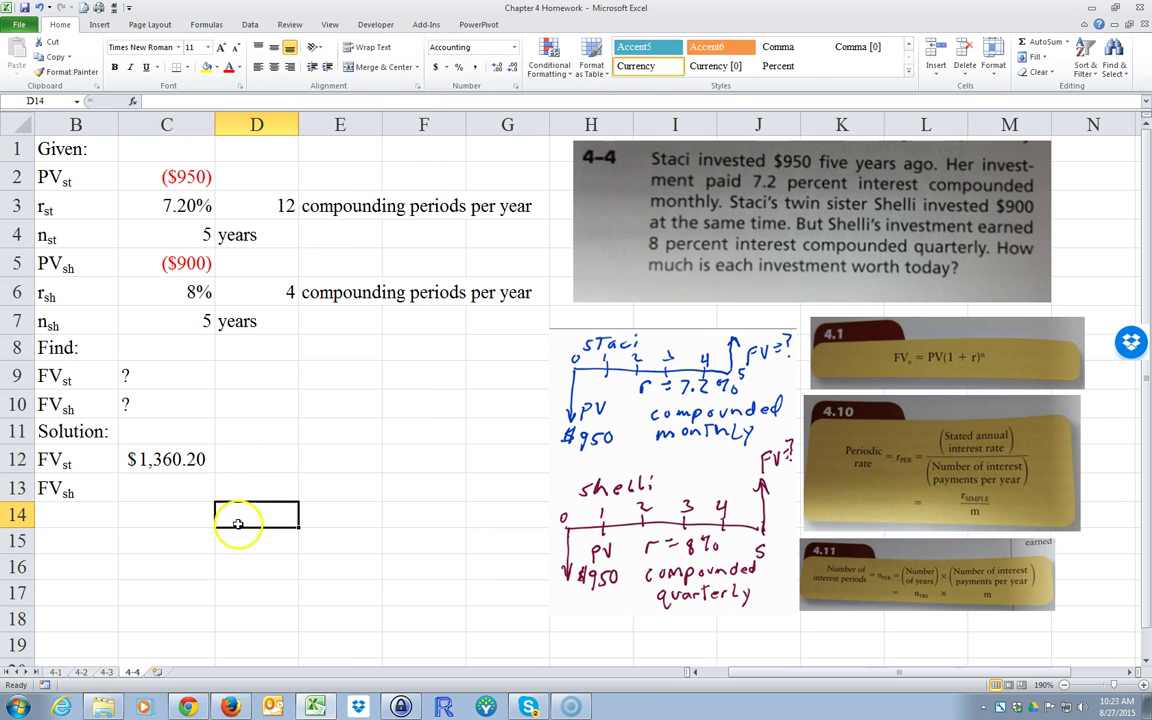
# Begin the FVsh future value formula in C13 as =-C5*(1+C6/D6)^(C7.
pyautogui.click(148, 492)
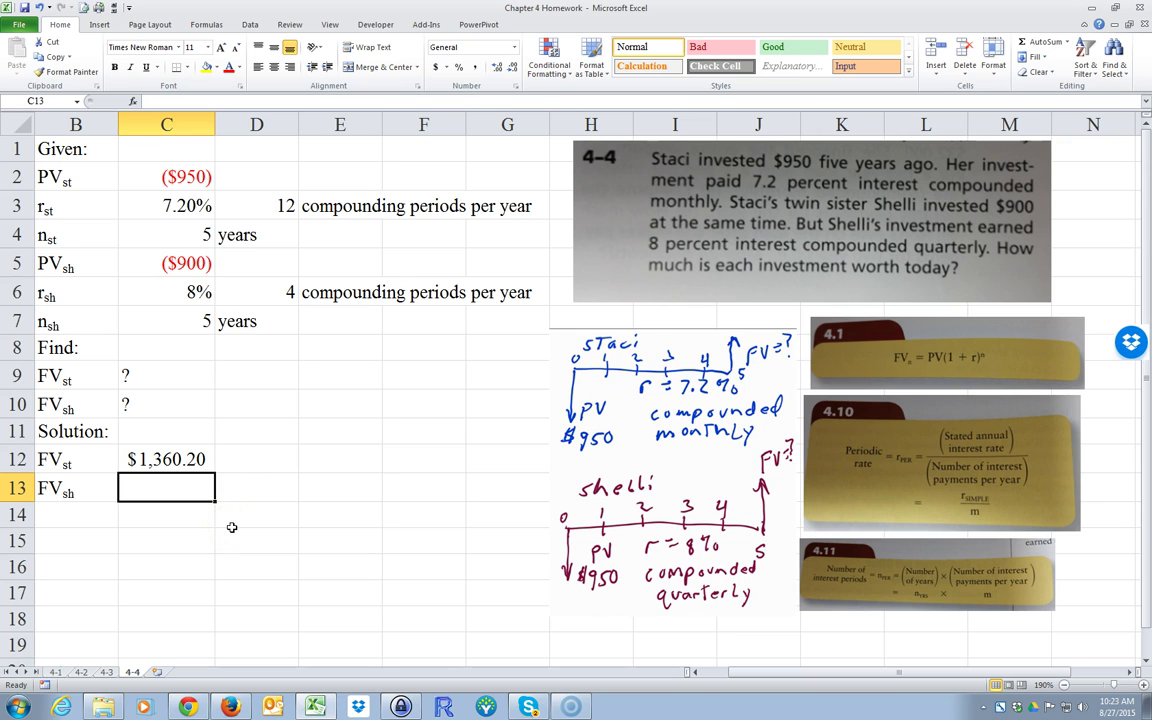
pyautogui.write('=')
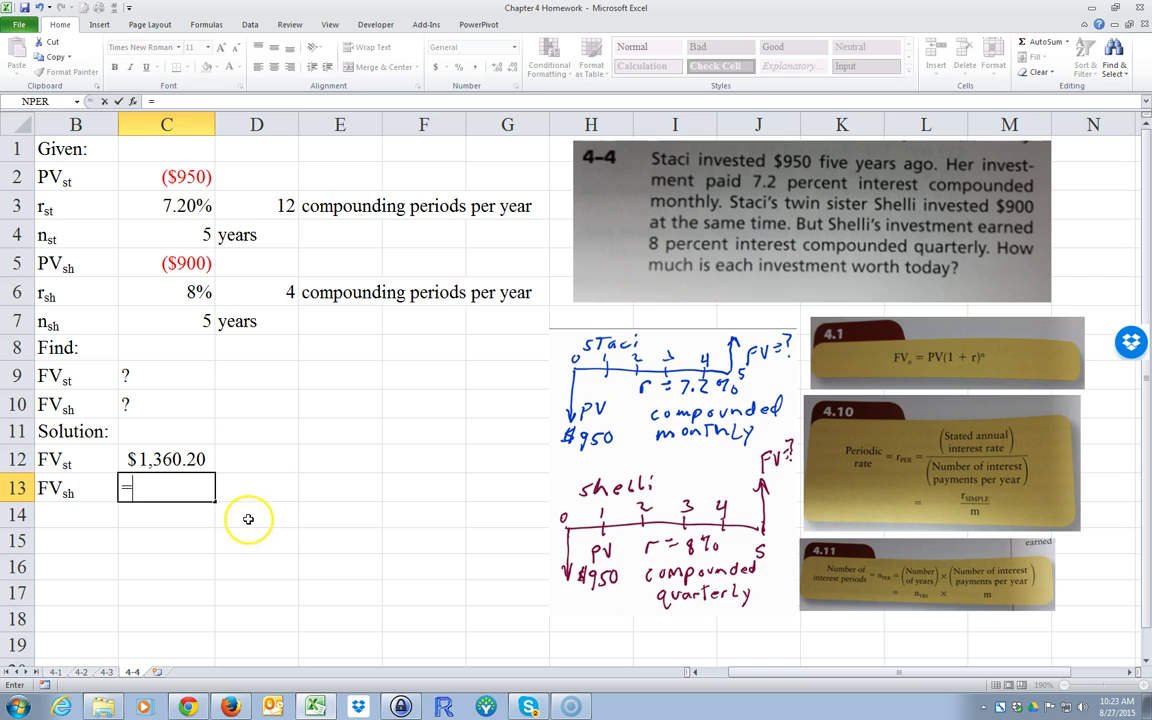
pyautogui.write('-')
pyautogui.click(175, 263)
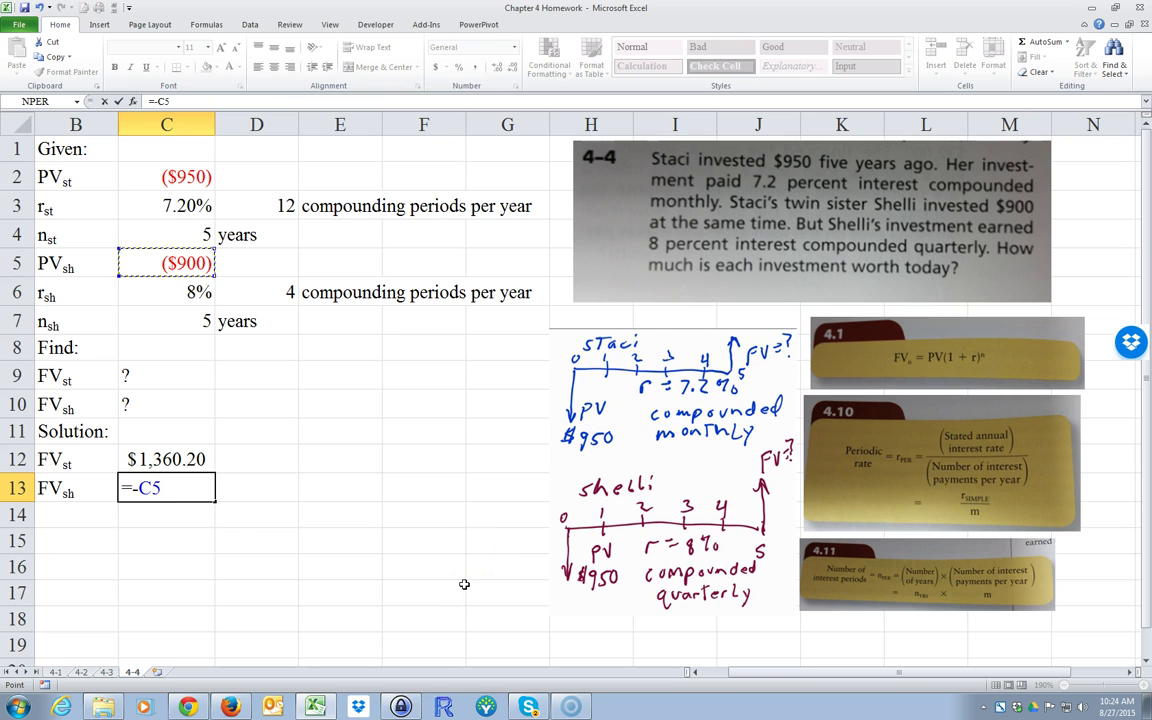
pyautogui.write('*')
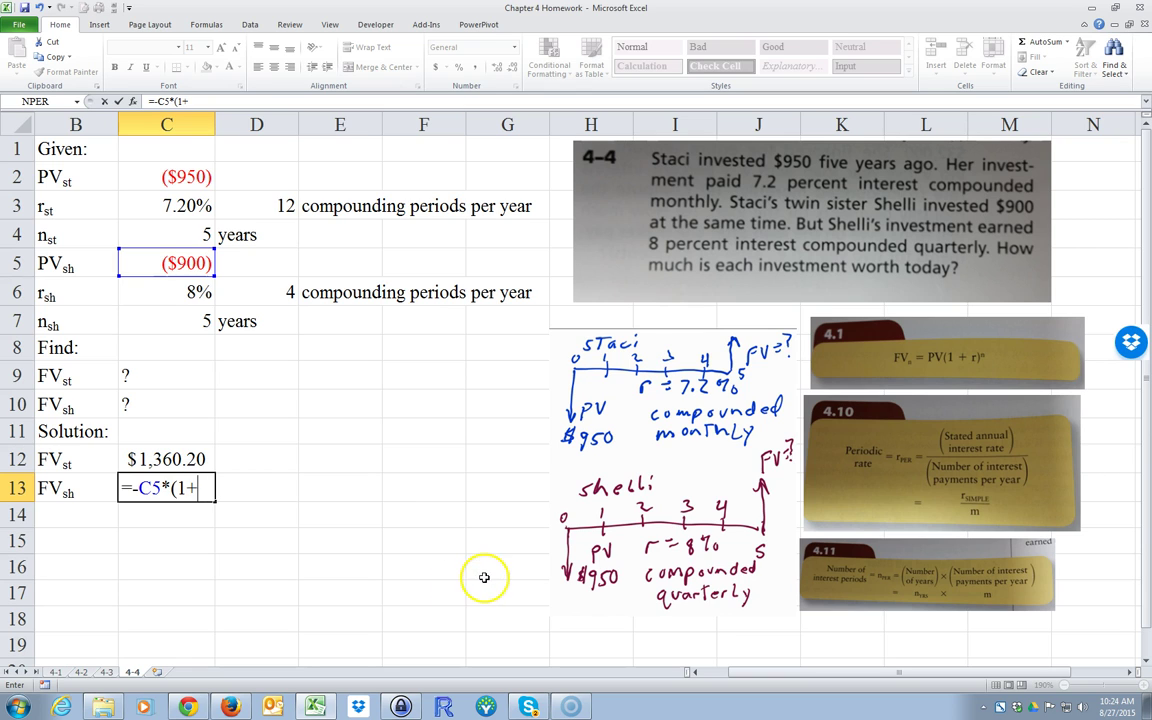
pyautogui.click(167, 297)
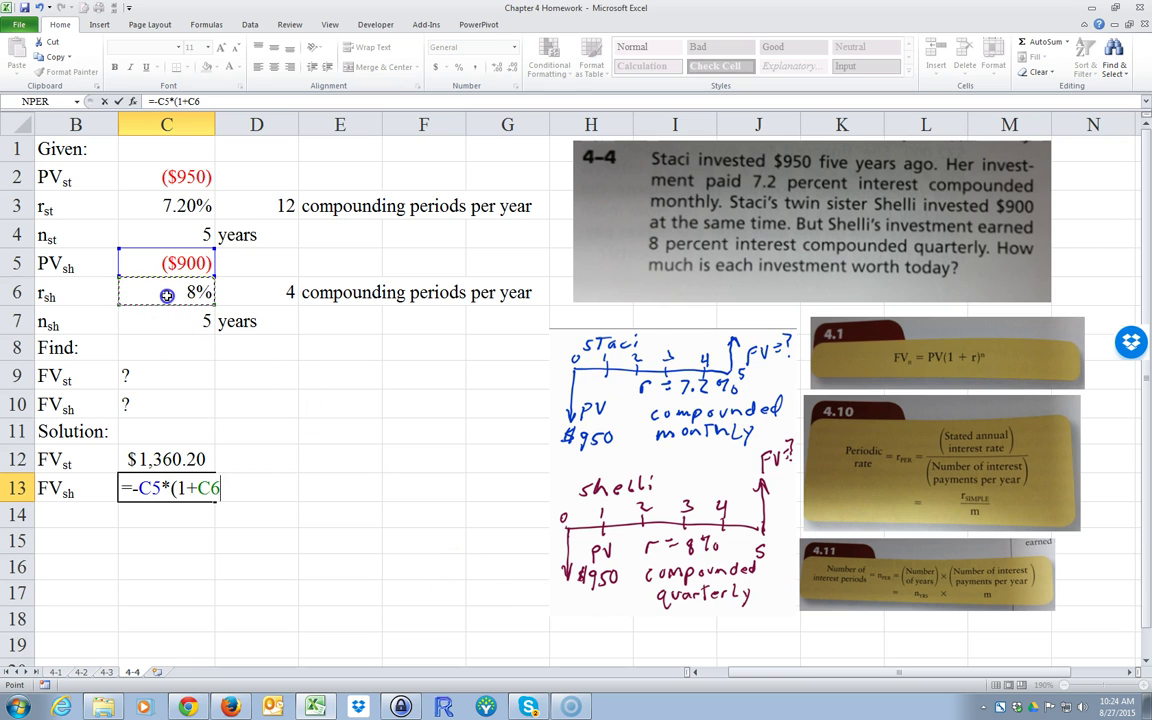
pyautogui.write('/')
pyautogui.click(268, 292)
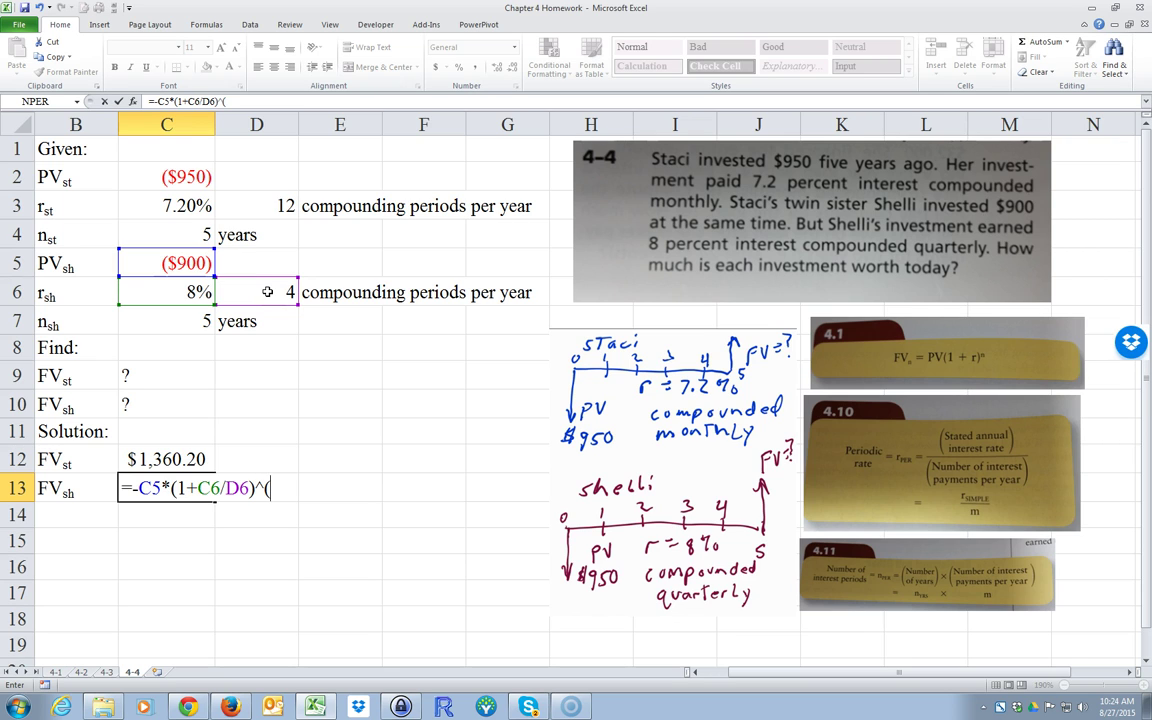
pyautogui.click(182, 321)
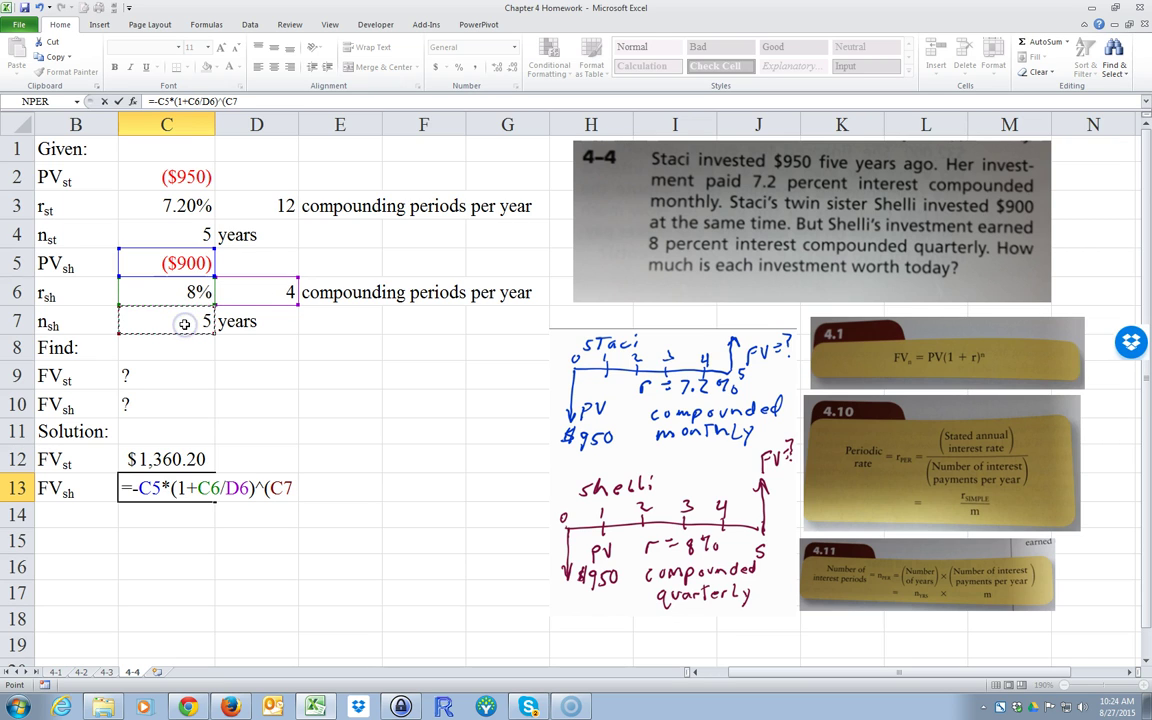
pyautogui.write('8')
pyautogui.click(234, 265)
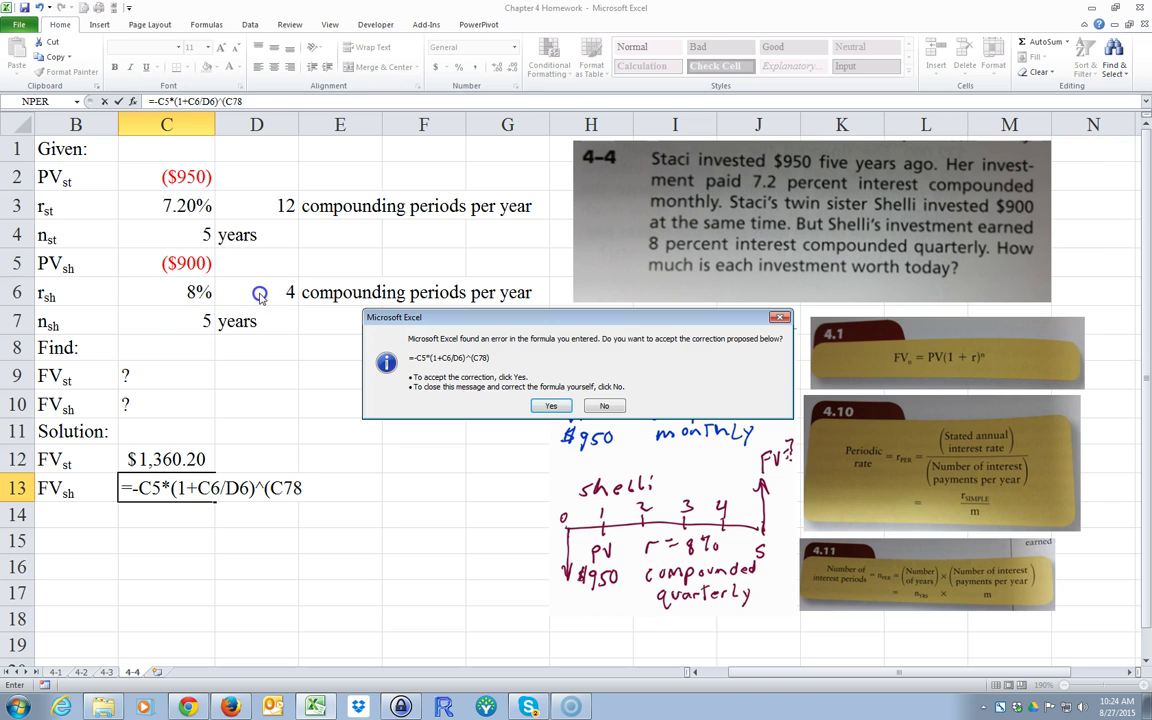
pyautogui.click(605, 406)
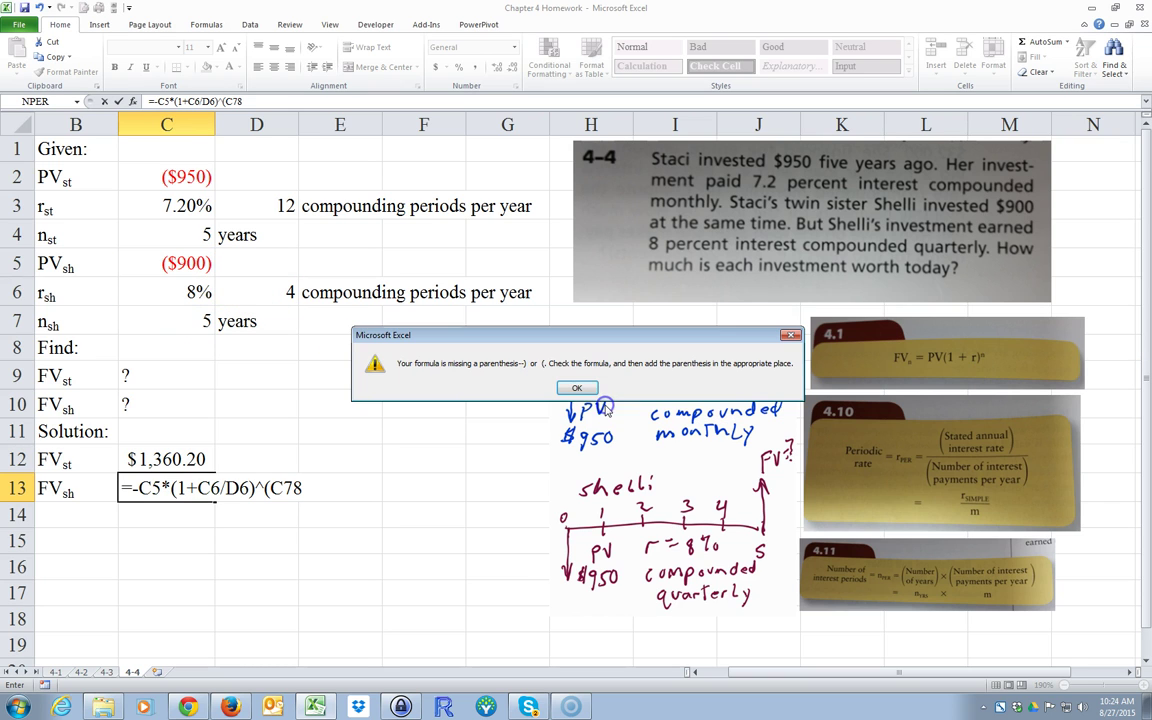
pyautogui.click(528, 374)
pyautogui.click(299, 490)
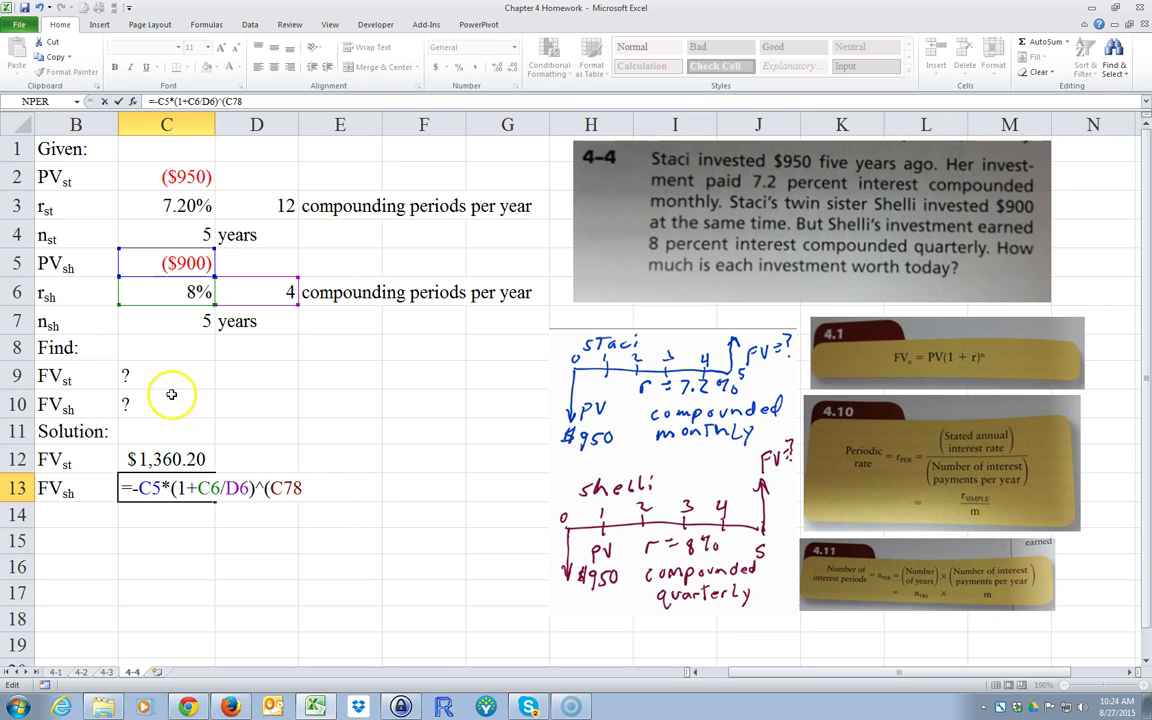
pyautogui.press('BackSpace')
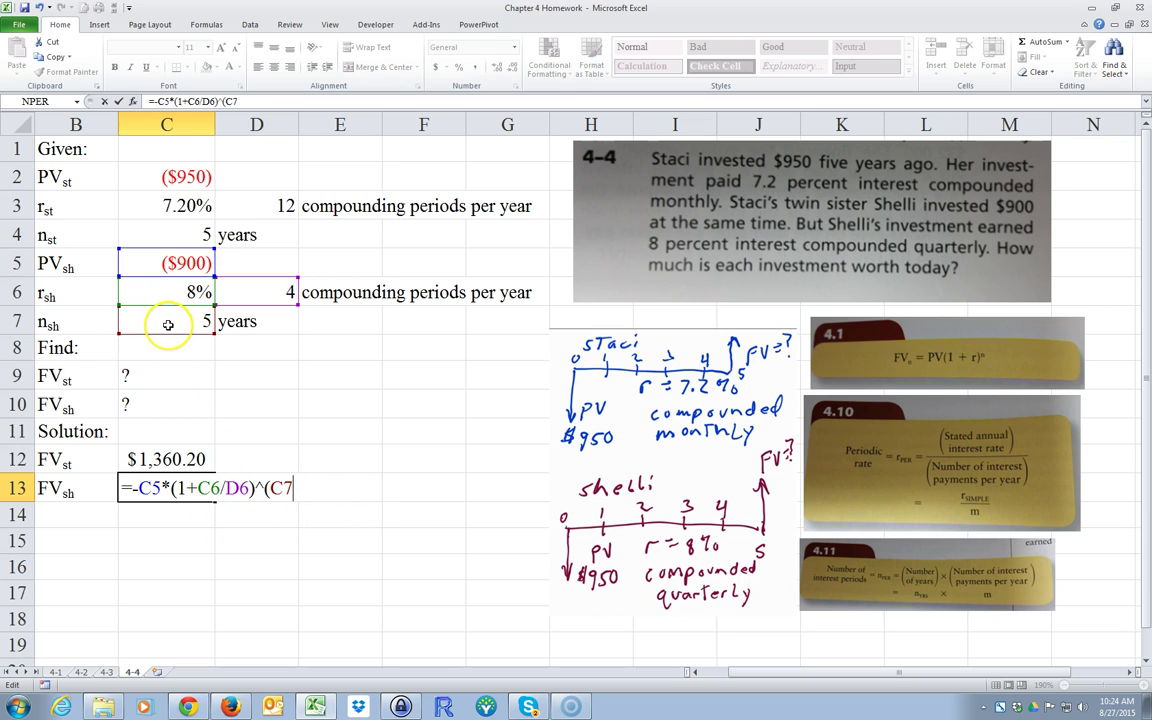
# Complete the exponent of the C13 formula so it reads =-C5*(1+C6/D6)^(C7*D6).
pyautogui.write('*')
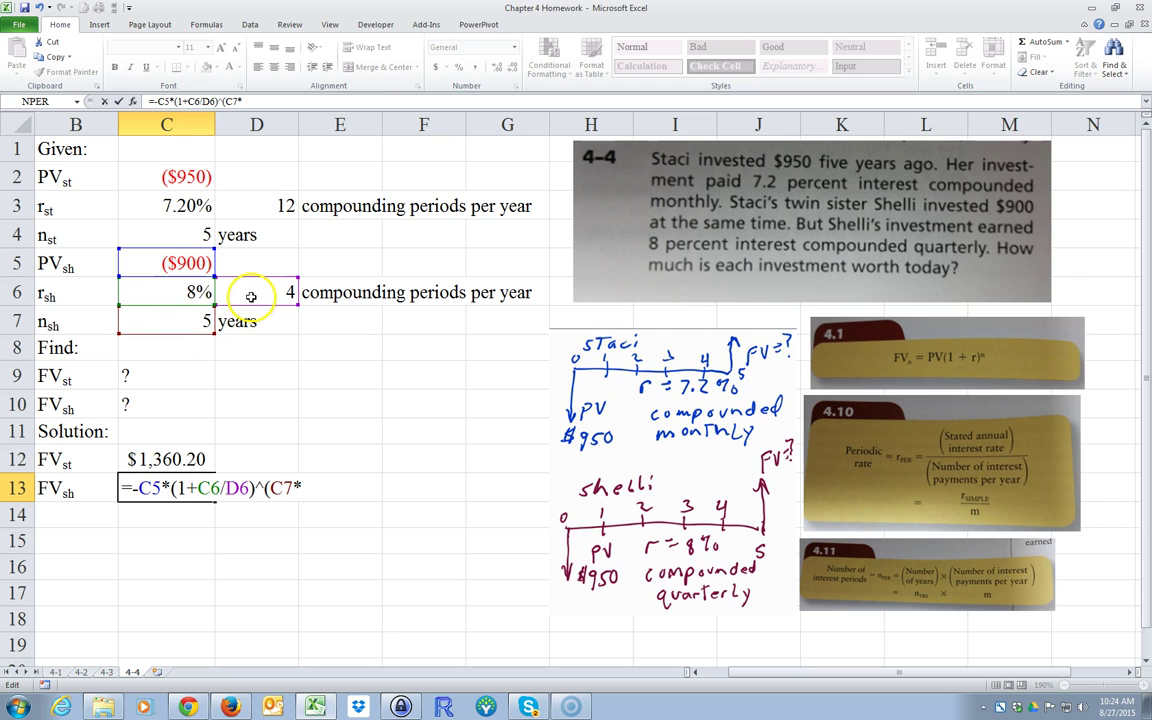
pyautogui.click(290, 292)
pyautogui.write(')')
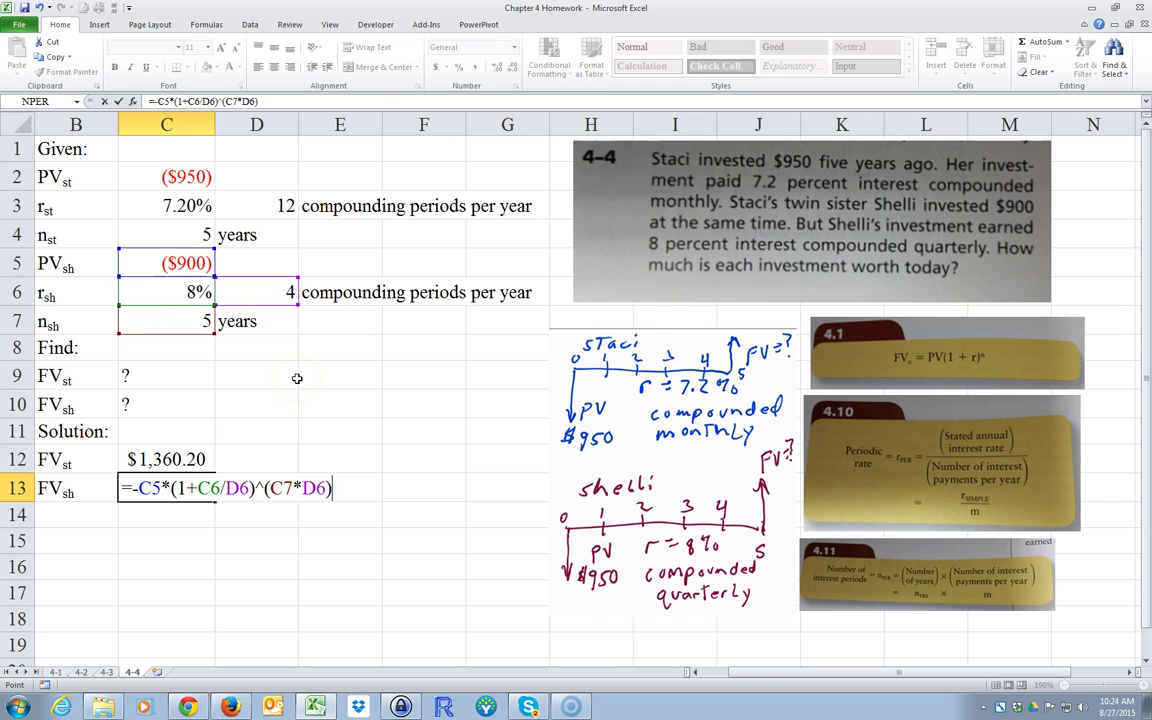
pyautogui.press('Return')
# Copy the dollar Accounting format from the FVst result in C12 onto the FVsh result in C13.
pyautogui.click(157, 456)
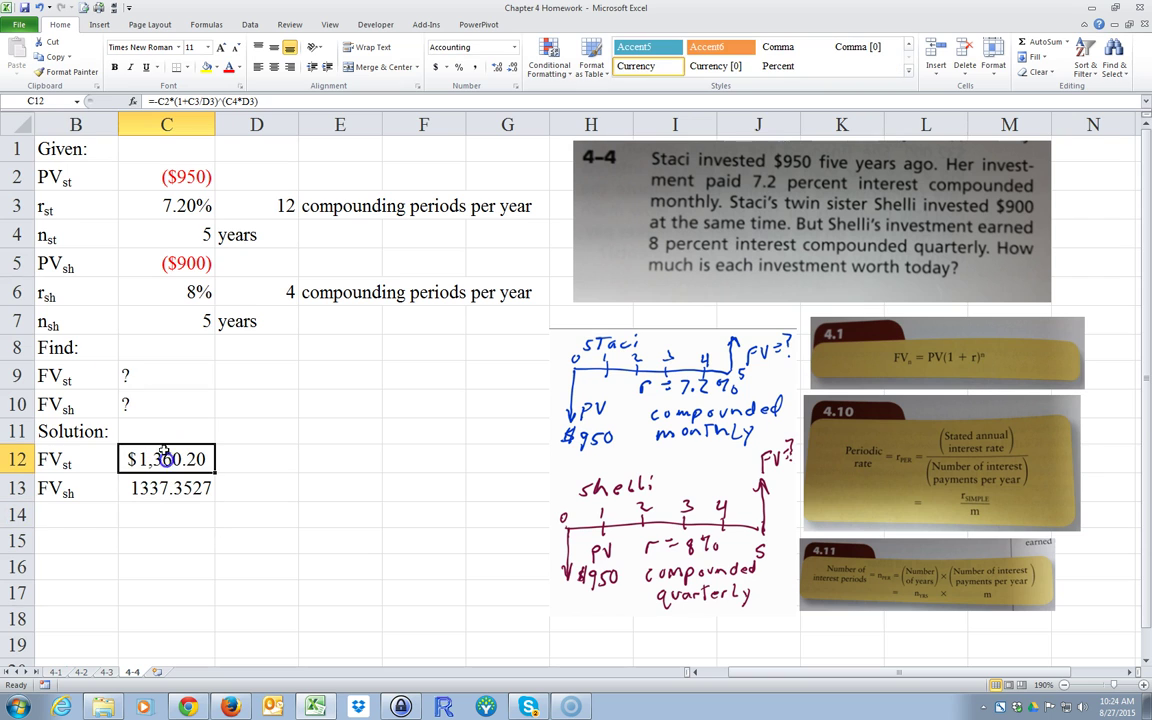
pyautogui.click(70, 75)
pyautogui.click(159, 489)
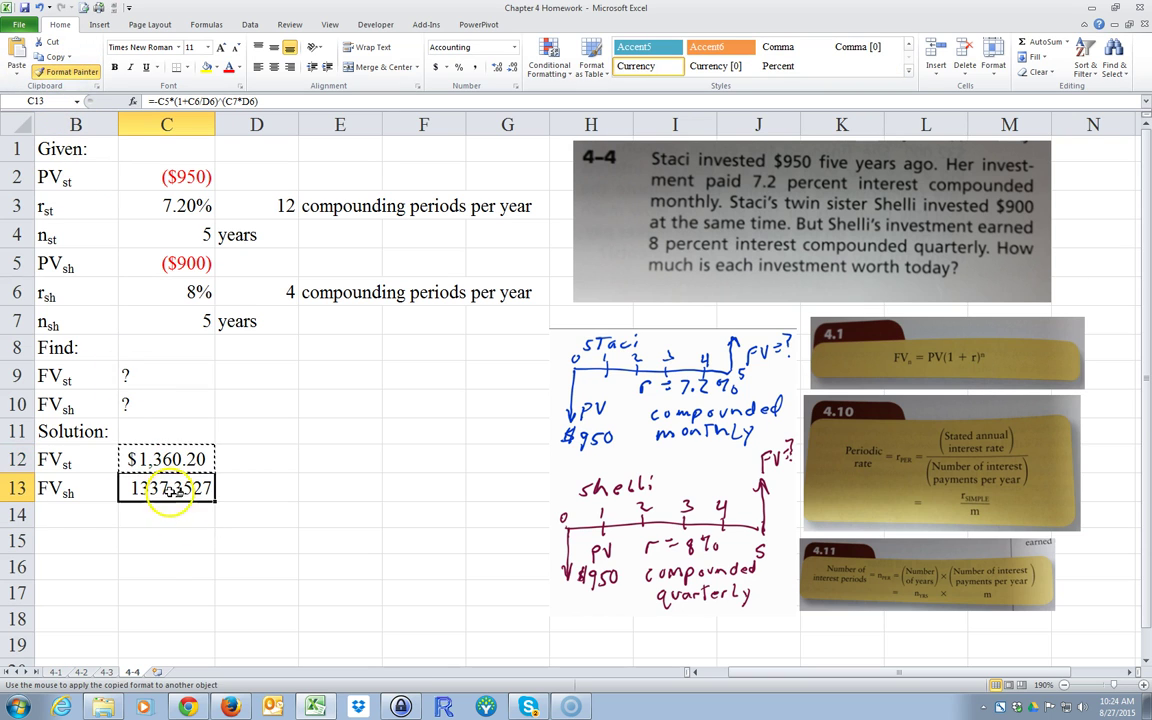
pyautogui.click(196, 557)
# Highlight the solution labels and results in B12:C13 with a yellow fill.
pyautogui.moveTo(75, 462); pyautogui.dragTo(165, 488)
pyautogui.click(207, 66)
pyautogui.click(328, 484)
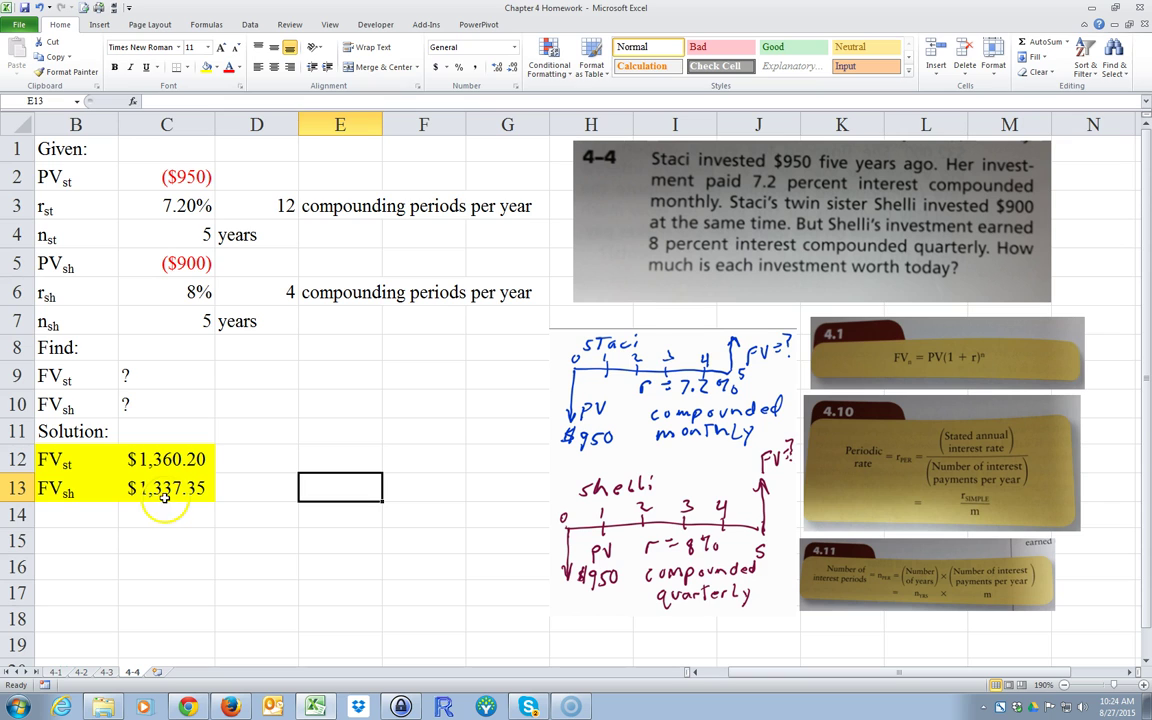
pyautogui.click(160, 460)
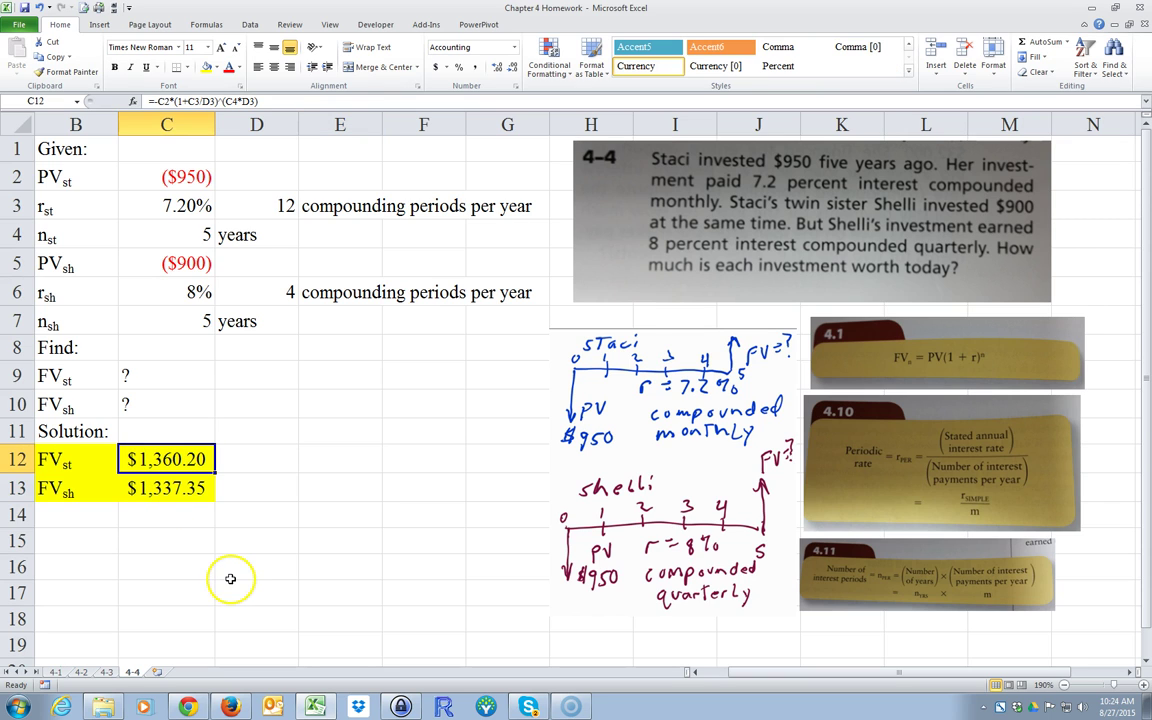
pyautogui.click(185, 204)
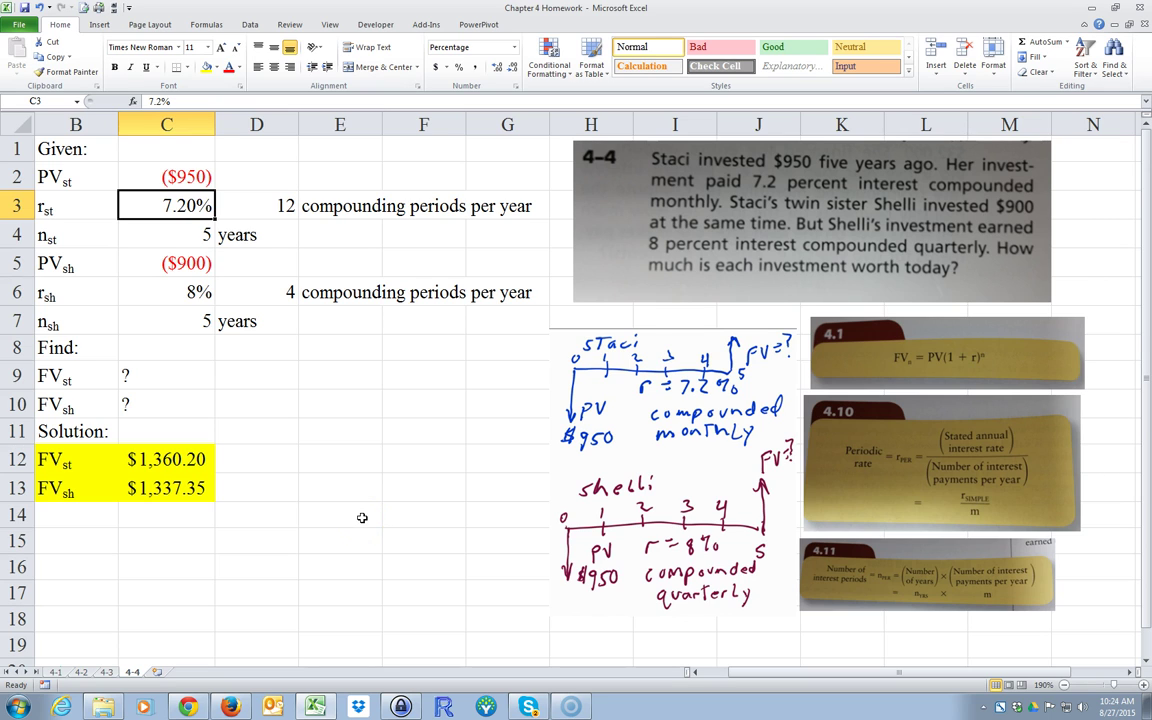
pyautogui.click(157, 487)
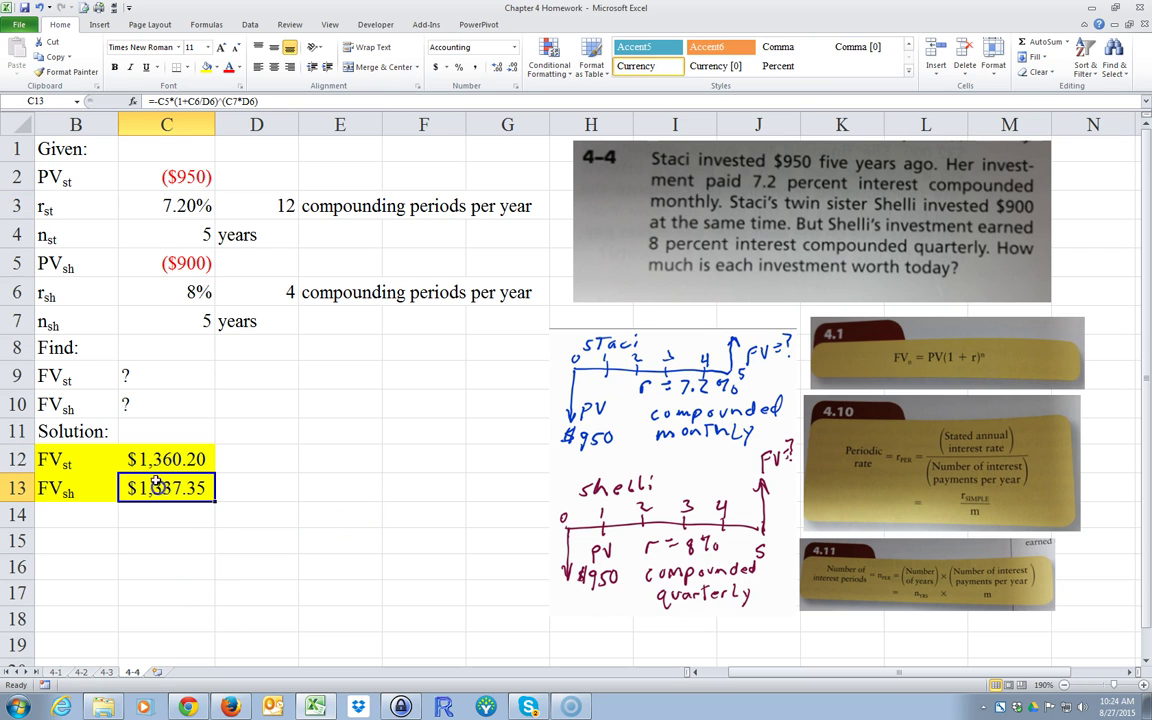
# Enter the heading "excel formula solution:" in B14, below the first solution.
pyautogui.click(77, 518)
pyautogui.write('formula solution:')
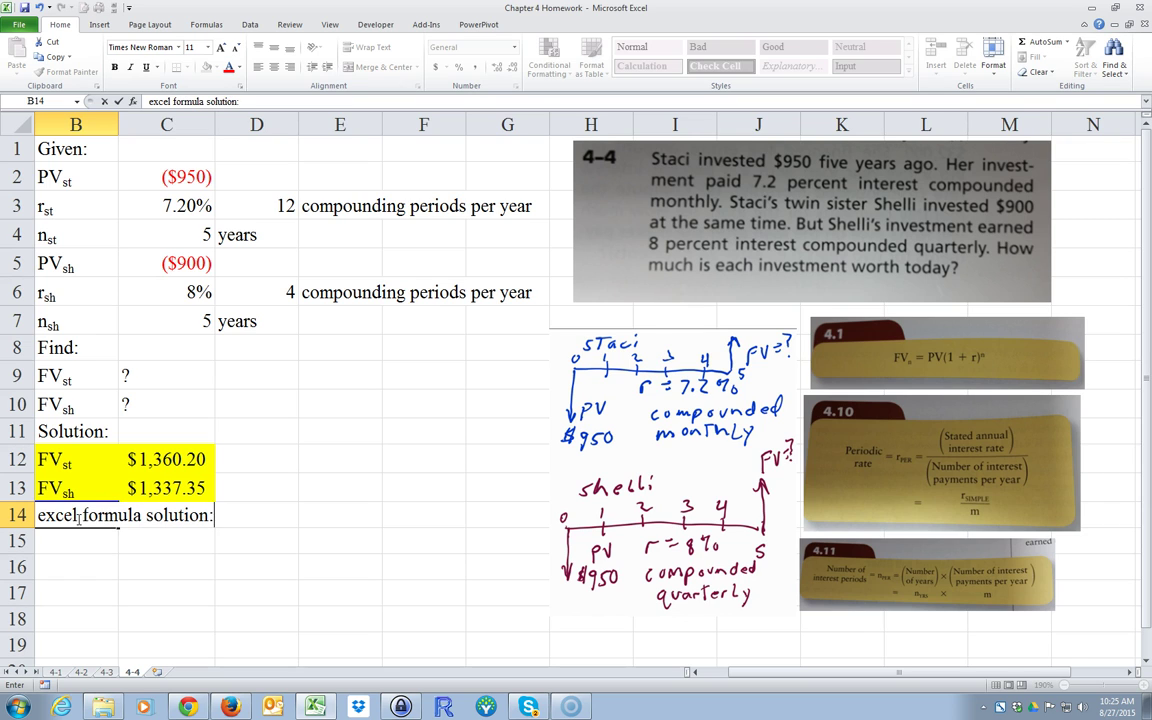
pyautogui.press('Return')
# Copy the two highlighted FV labels from B12:B13 into B15:B16 under the new heading.
pyautogui.moveTo(78, 462); pyautogui.dragTo(88, 484)
pyautogui.rightClick(60, 486)
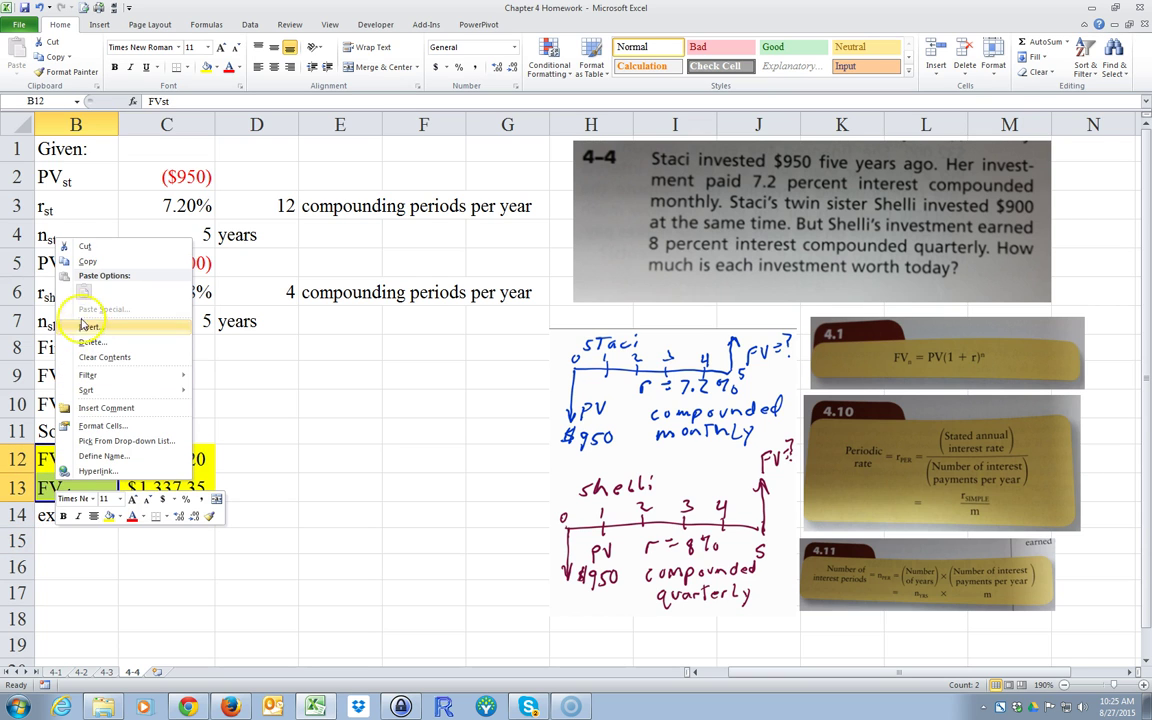
pyautogui.click(88, 261)
pyautogui.click(78, 540)
pyautogui.rightClick(78, 540)
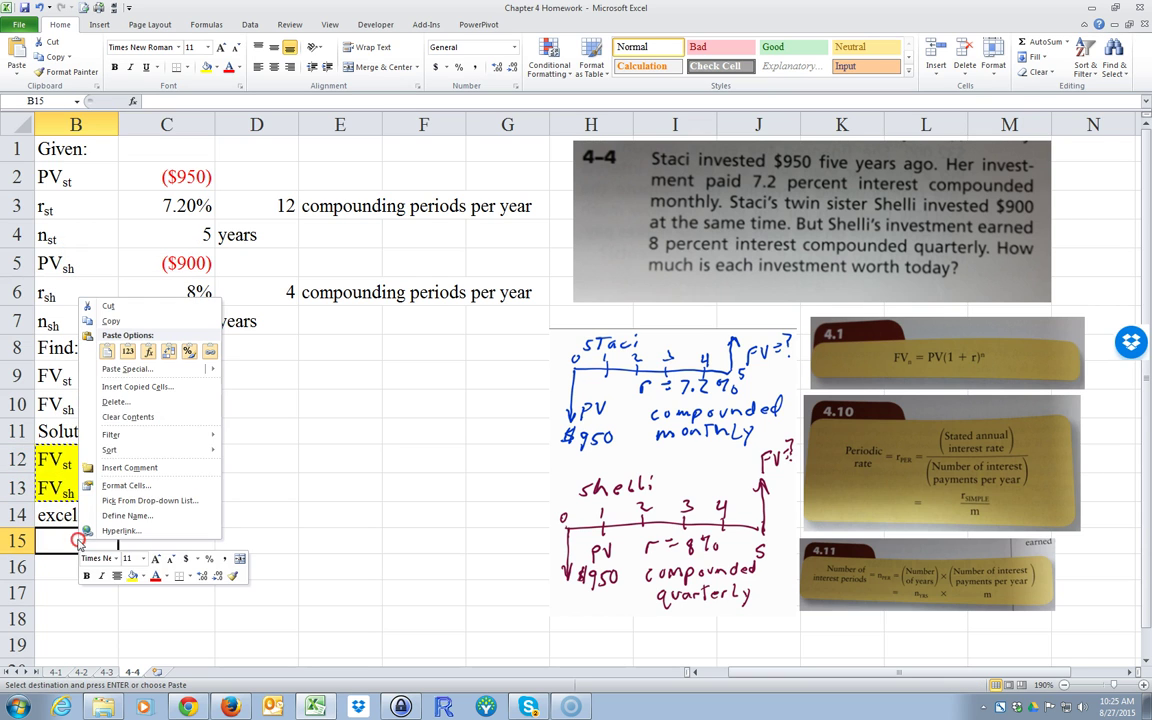
pyautogui.click(106, 351)
# Calculate the FVst future value in C15 with the function =FV(C3/D3,C4*D3,,C2).
pyautogui.click(147, 543)
pyautogui.write('=')
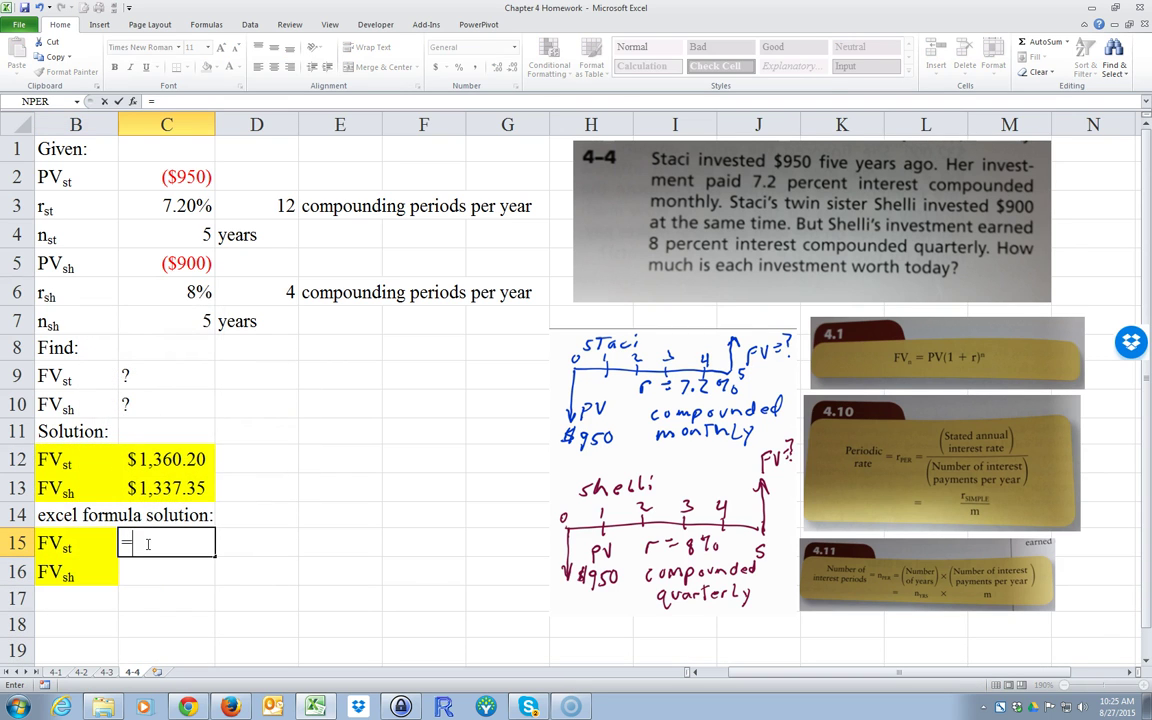
pyautogui.write('FV(')
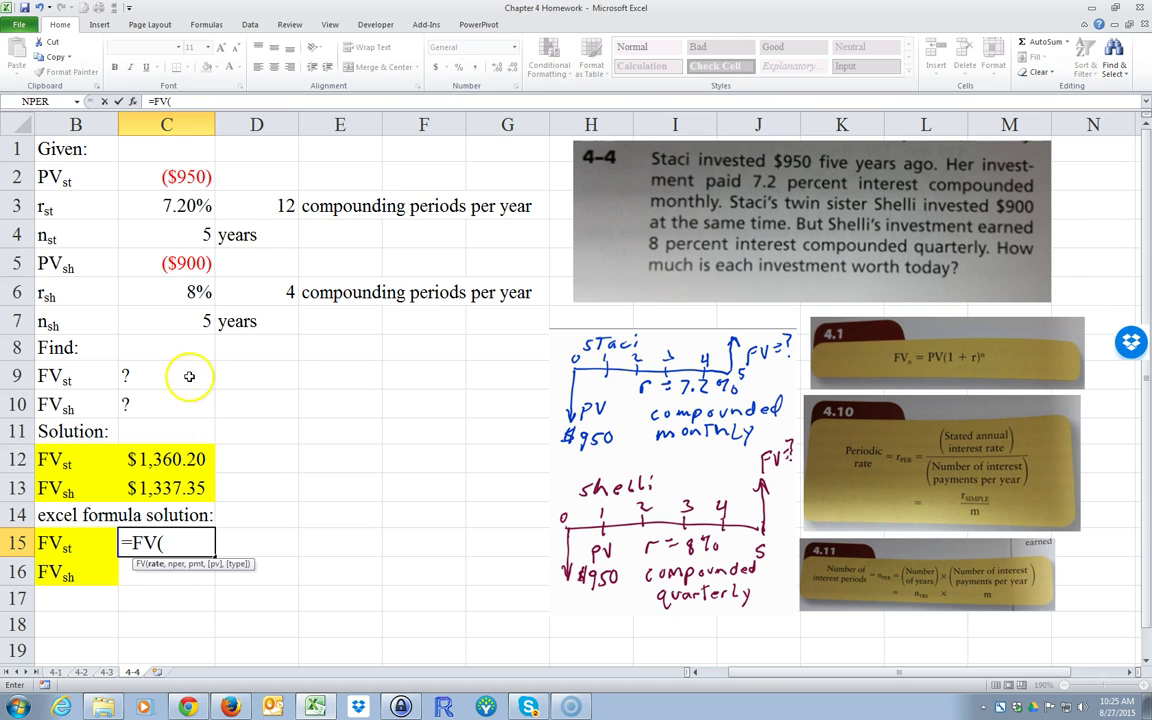
pyautogui.click(187, 205)
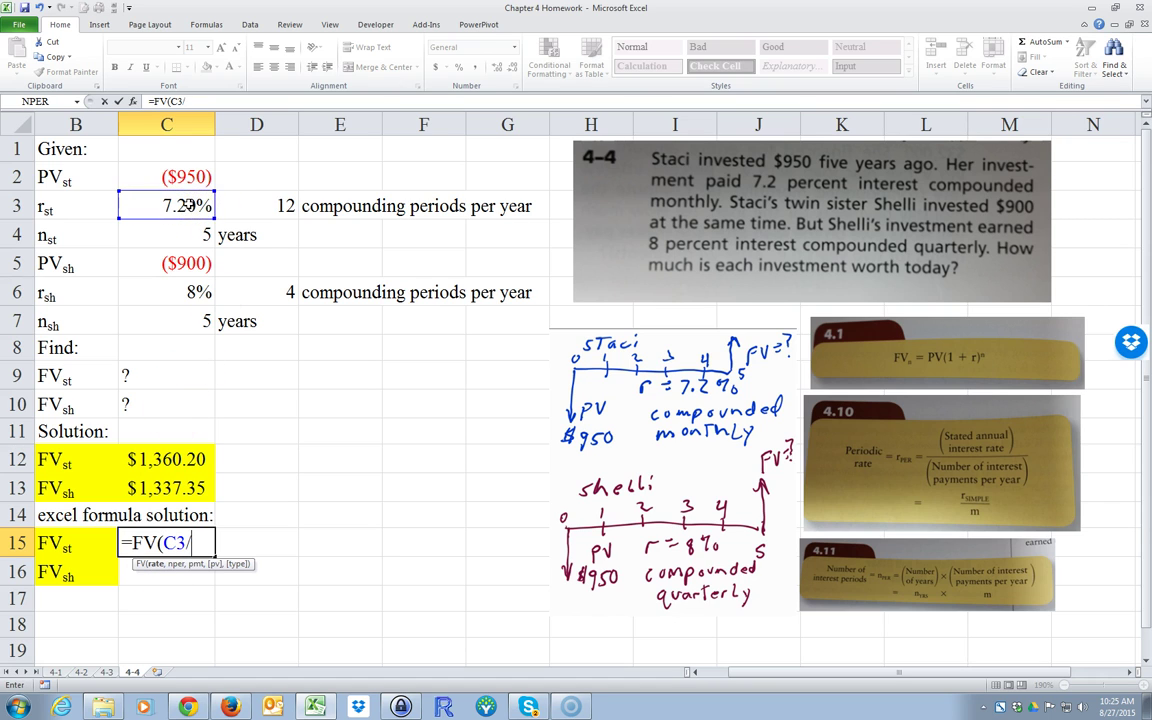
pyautogui.click(257, 205)
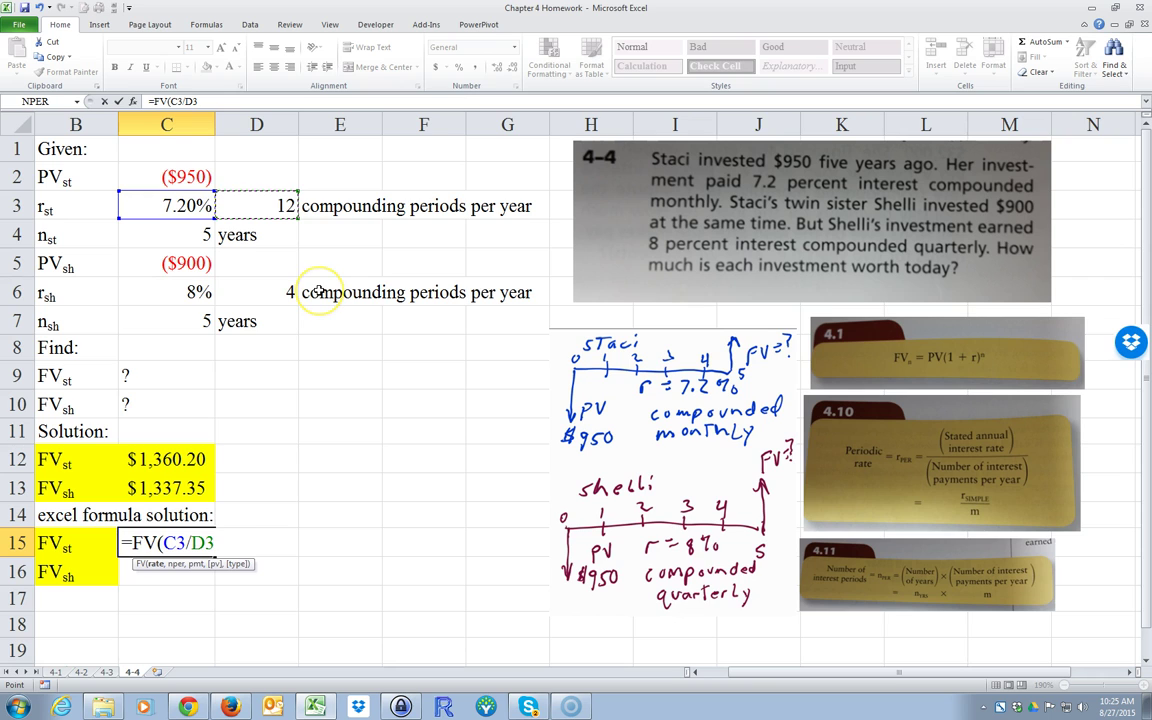
pyautogui.write(',')
pyautogui.click(187, 234)
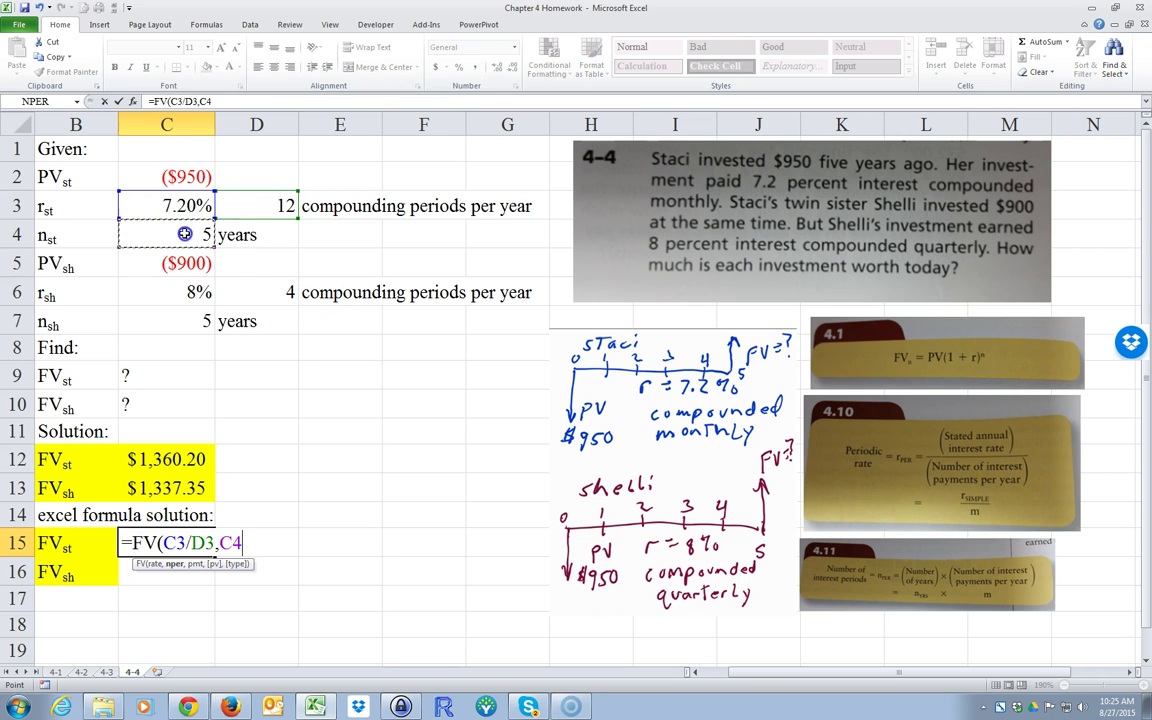
pyautogui.write('*')
pyautogui.click(253, 205)
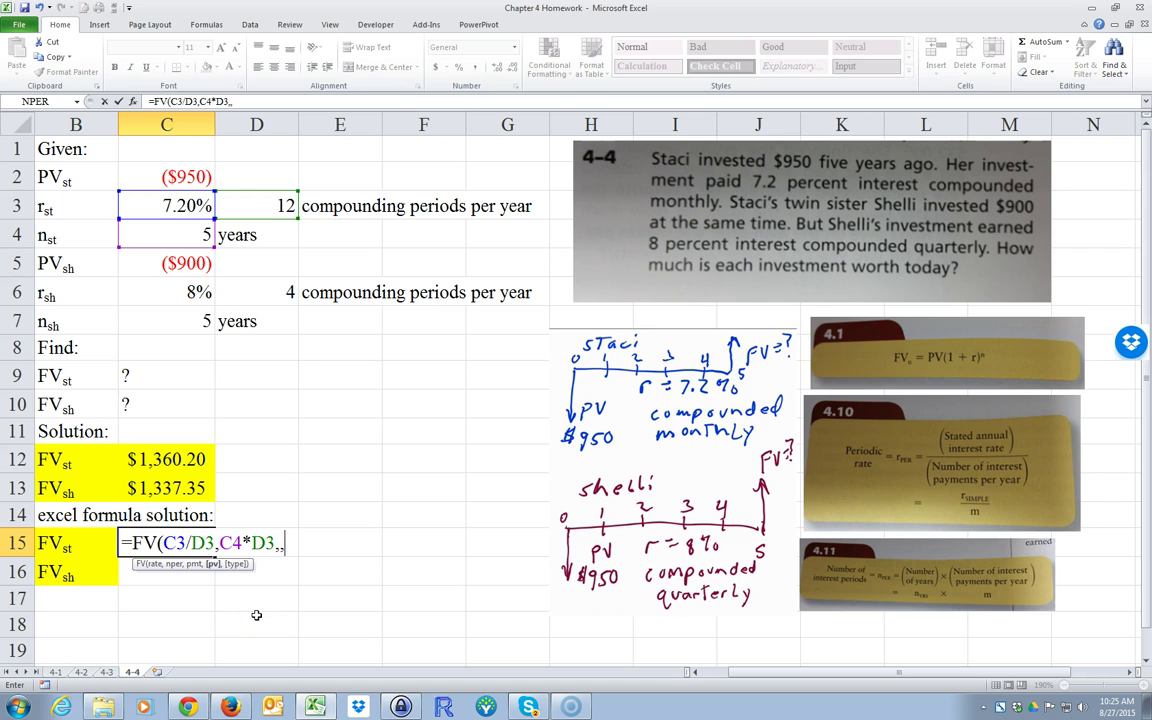
pyautogui.click(177, 176)
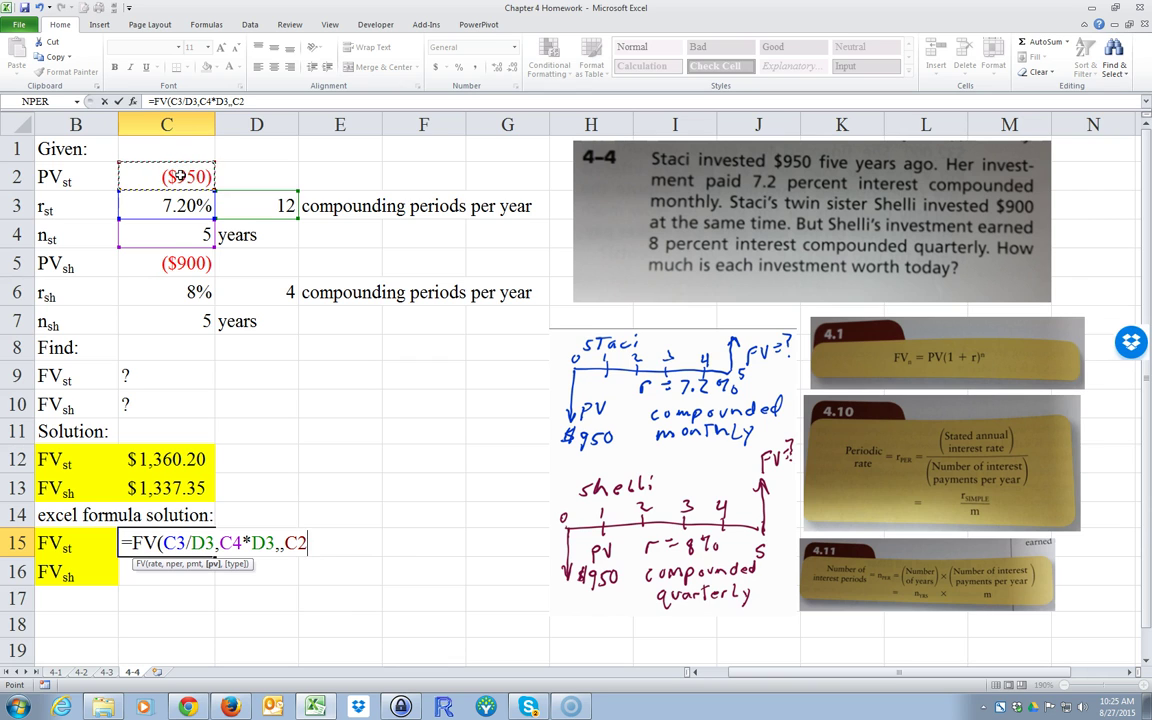
pyautogui.write(')')
pyautogui.press('Return')
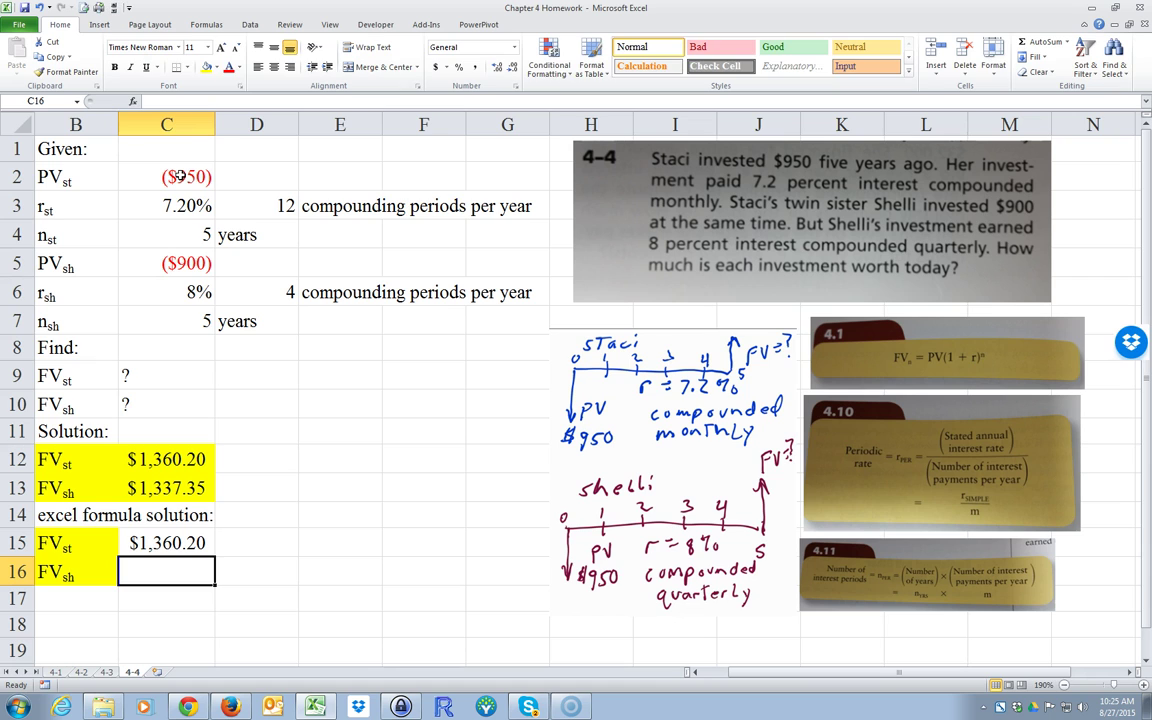
# Calculate the FVsh future value in C16 with the function =FV(C6/D6,C7*D6,,C5).
pyautogui.write('=fv(')
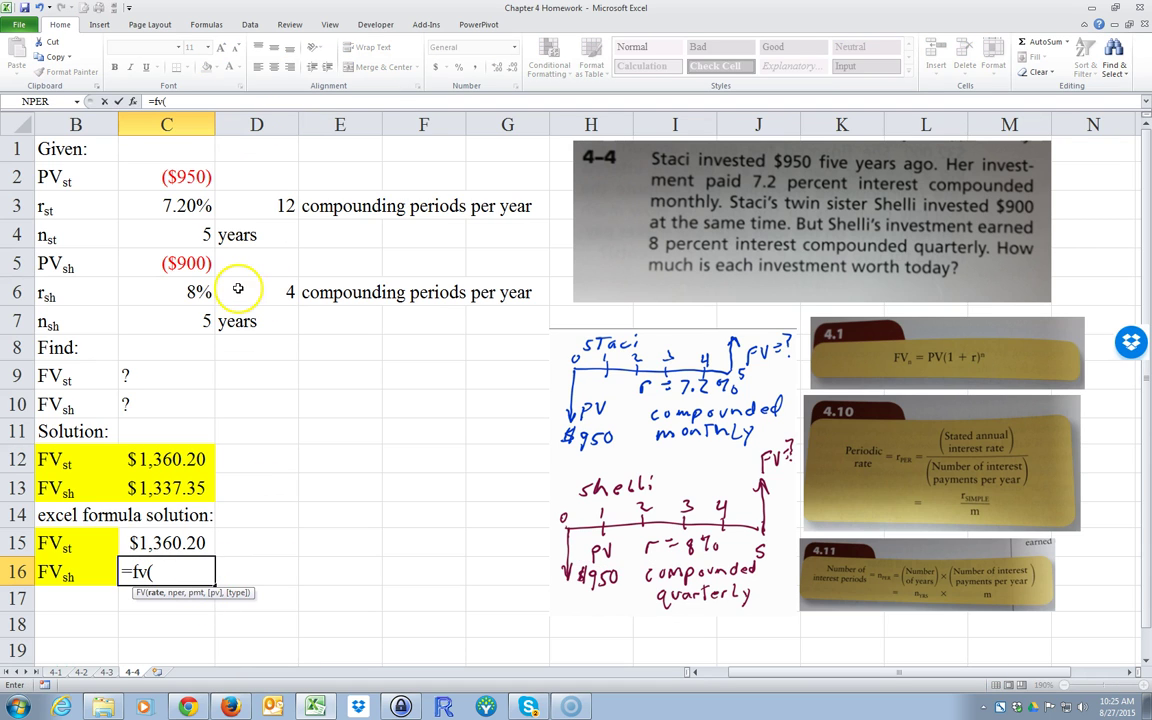
pyautogui.click(190, 290)
pyautogui.write('/')
pyautogui.click(240, 287)
pyautogui.write(',')
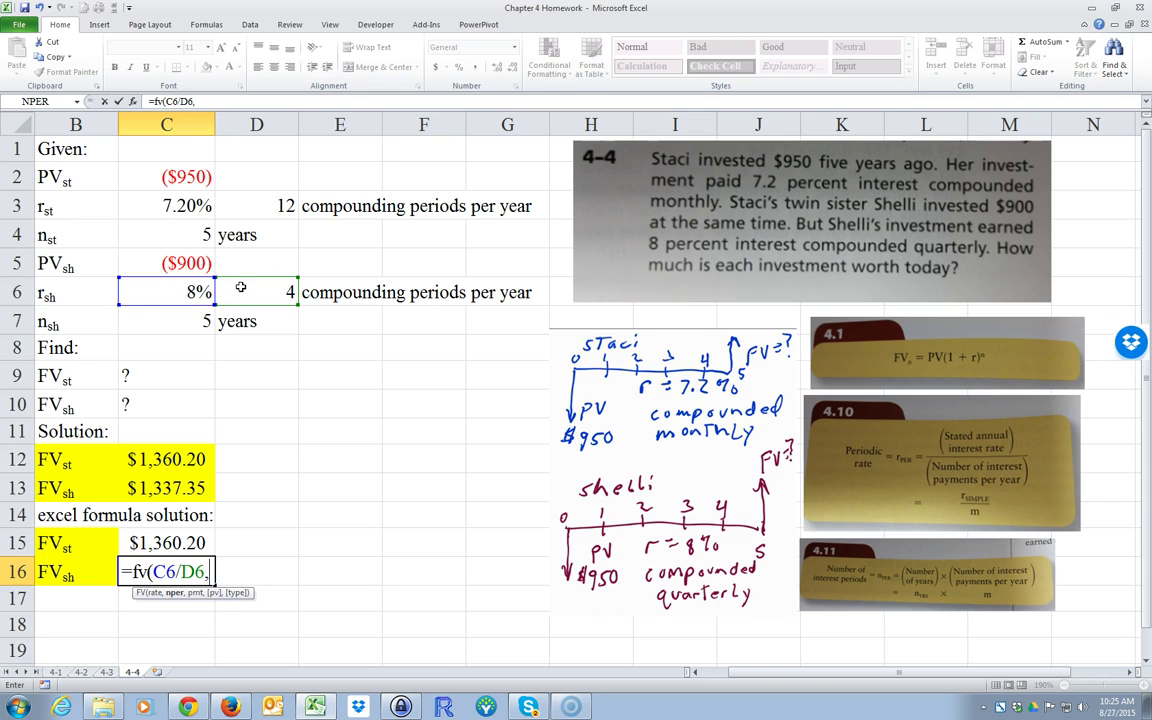
pyautogui.click(176, 323)
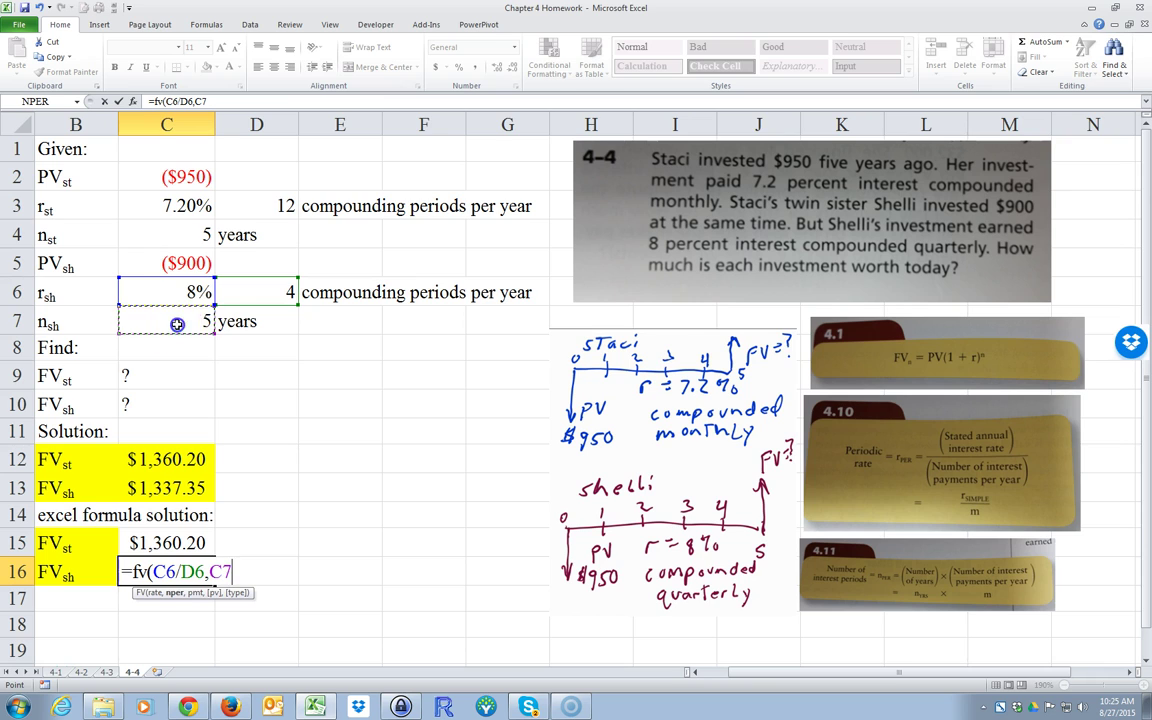
pyautogui.write('*')
pyautogui.click(252, 290)
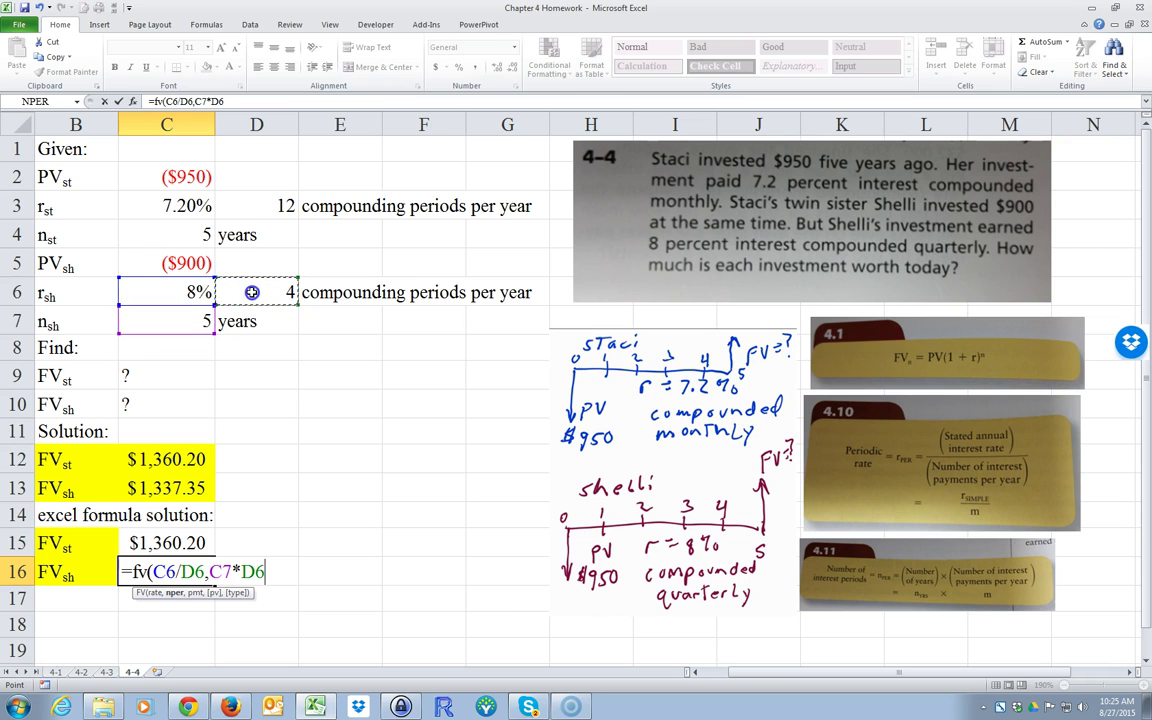
pyautogui.write(',')
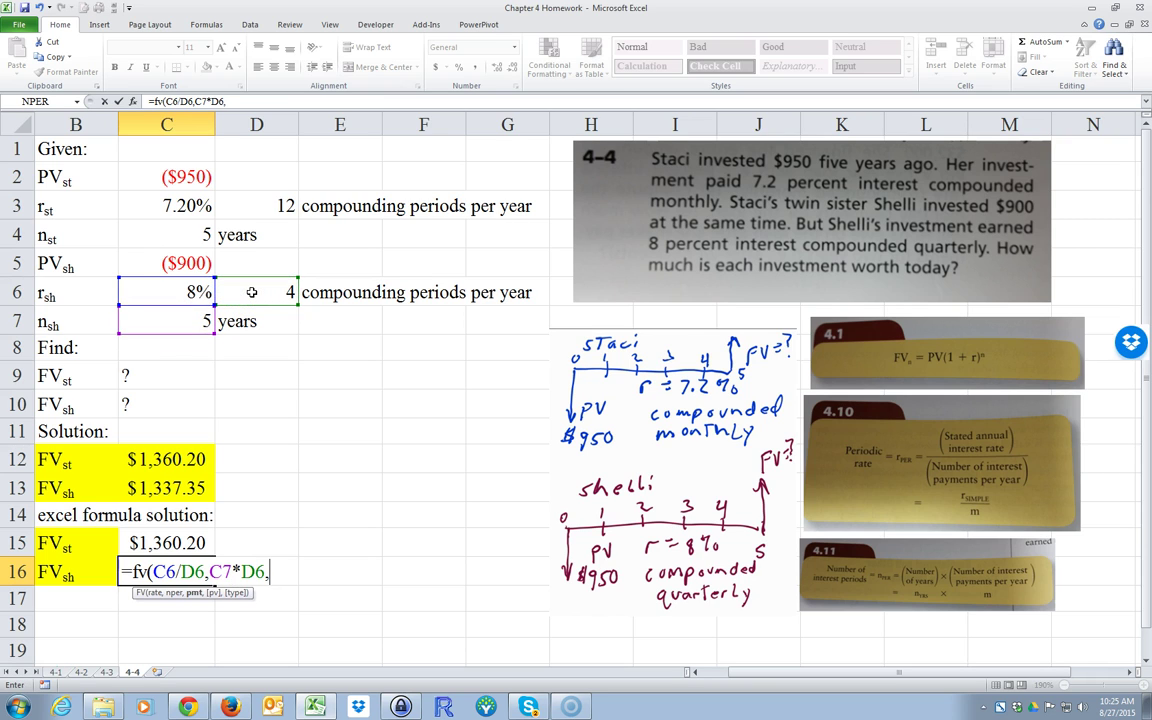
pyautogui.write(',')
pyautogui.click(171, 263)
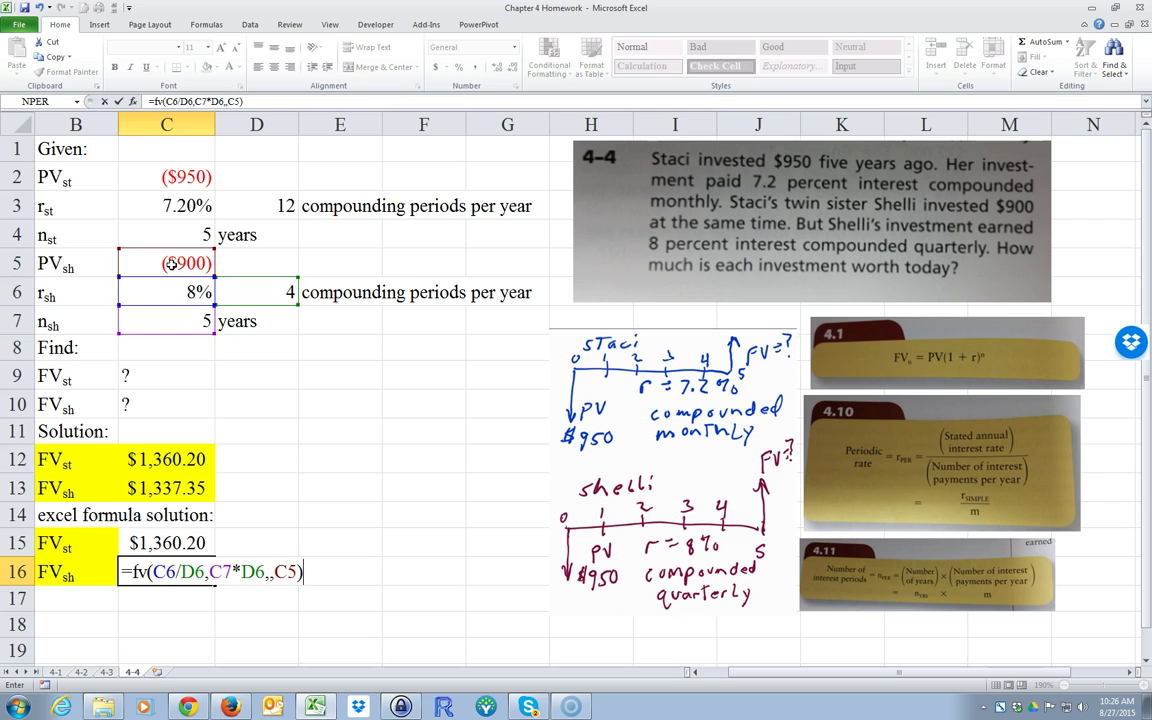
pyautogui.press('Return')
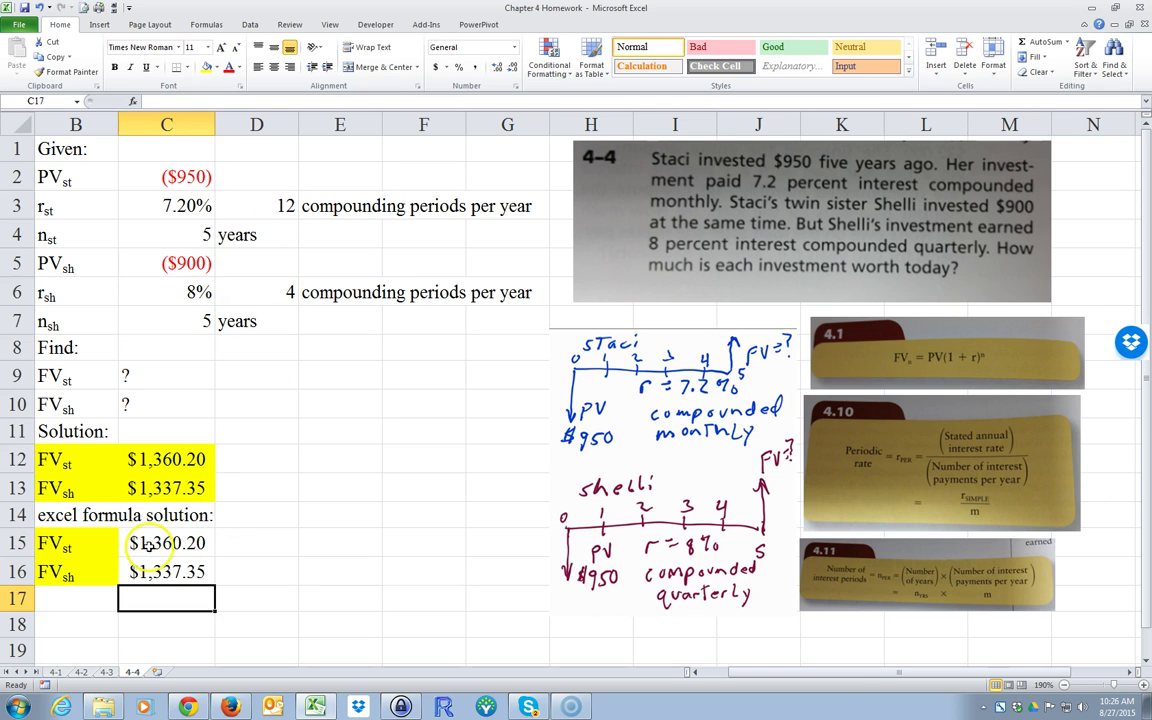
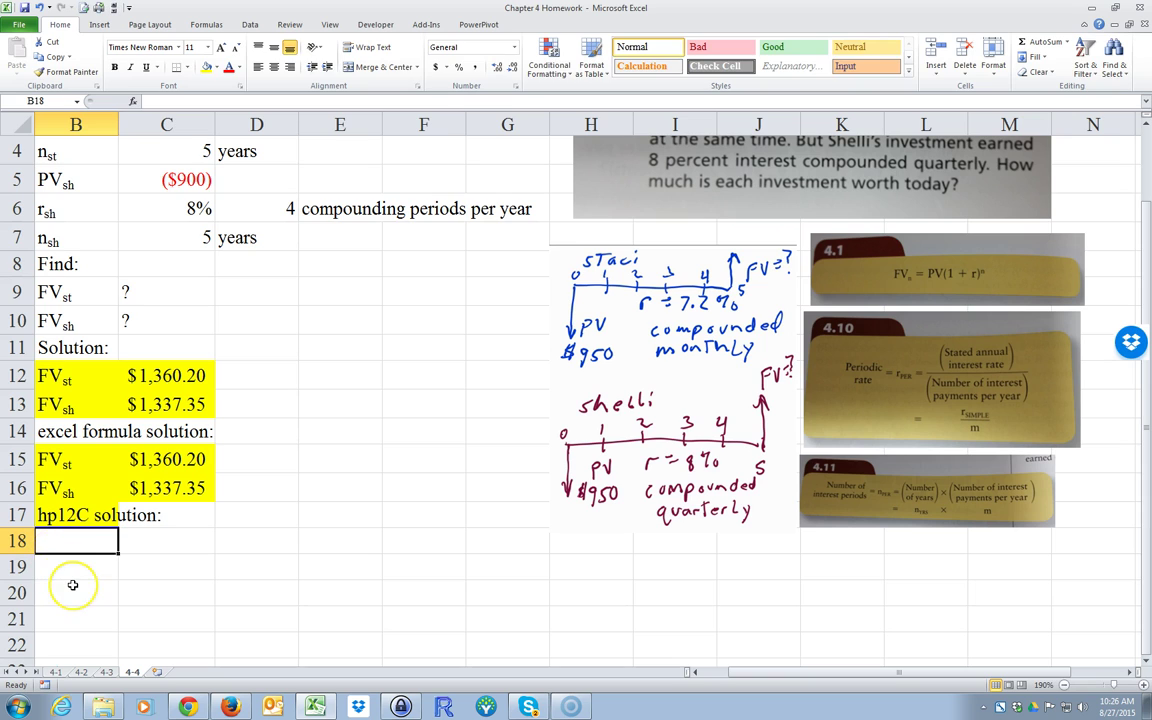
# Enter the label n in B18 and clear the yellow fill from B17:B18 by copying an unfilled cell's format.
pyautogui.press('Return')
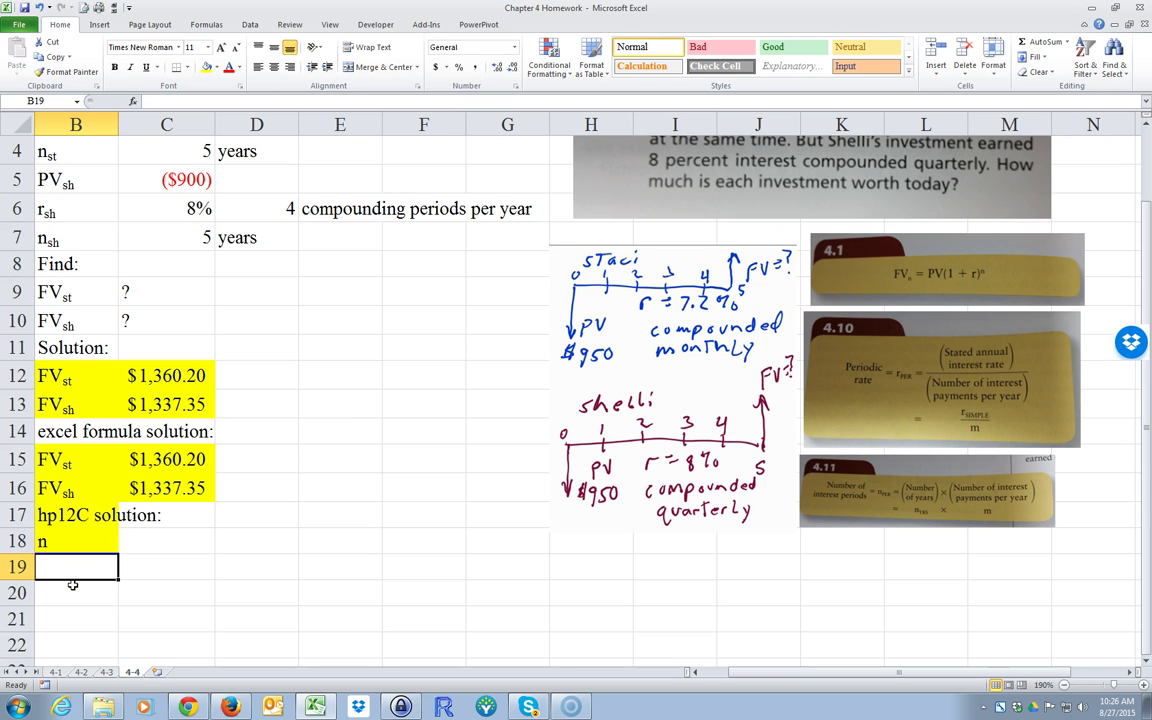
pyautogui.click(179, 545)
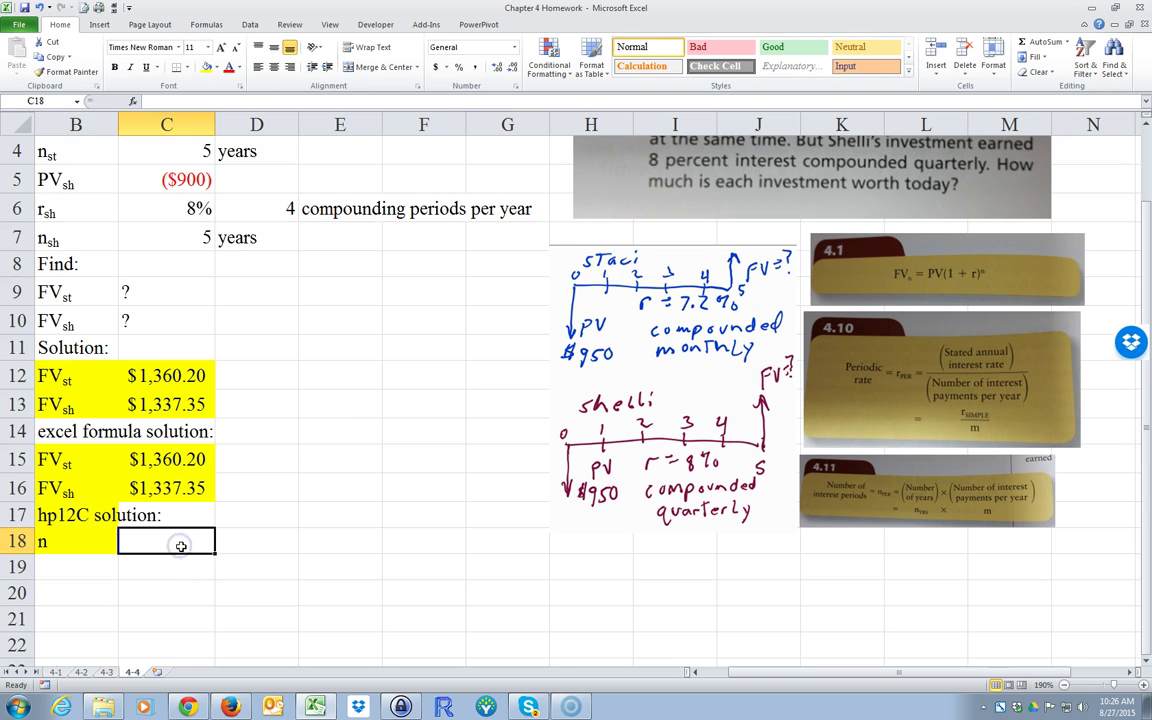
pyautogui.click(67, 72)
pyautogui.click(55, 549)
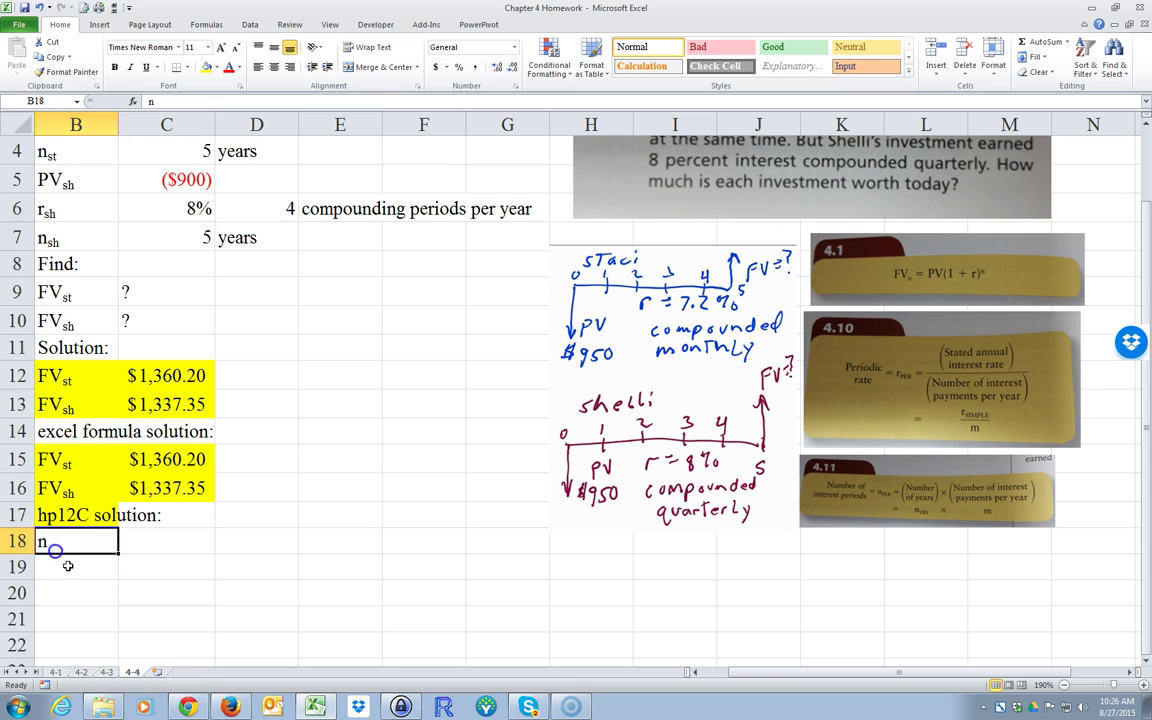
pyautogui.press('Return')
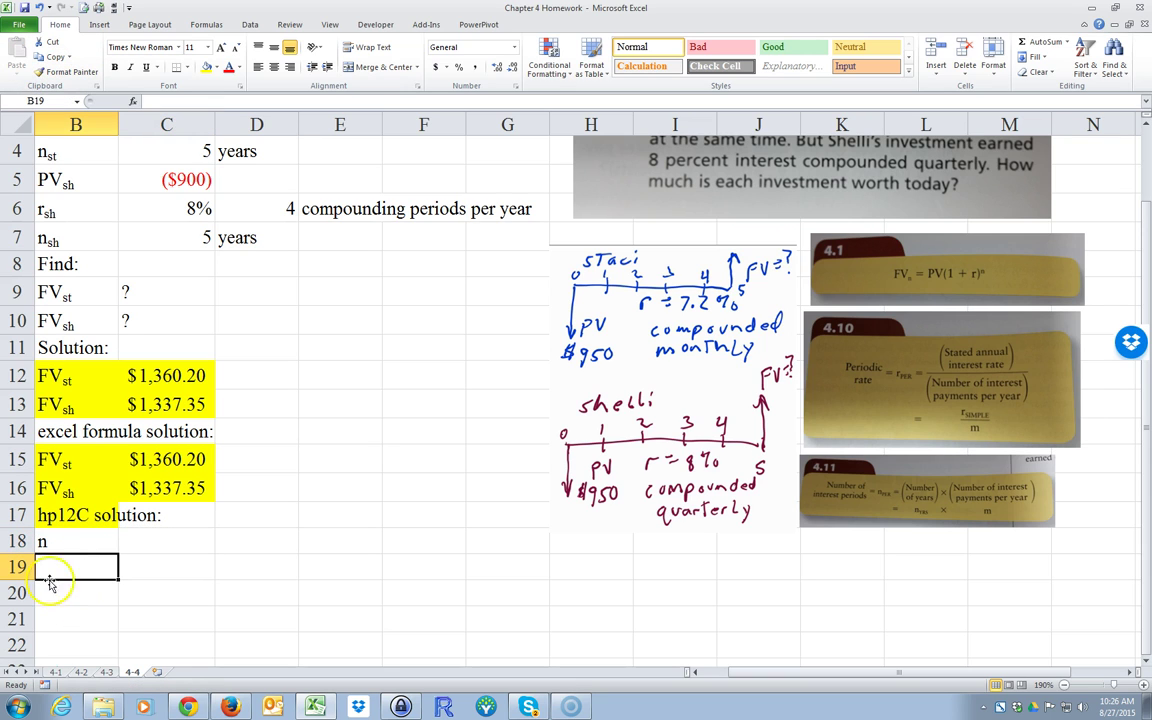
pyautogui.click(140, 538)
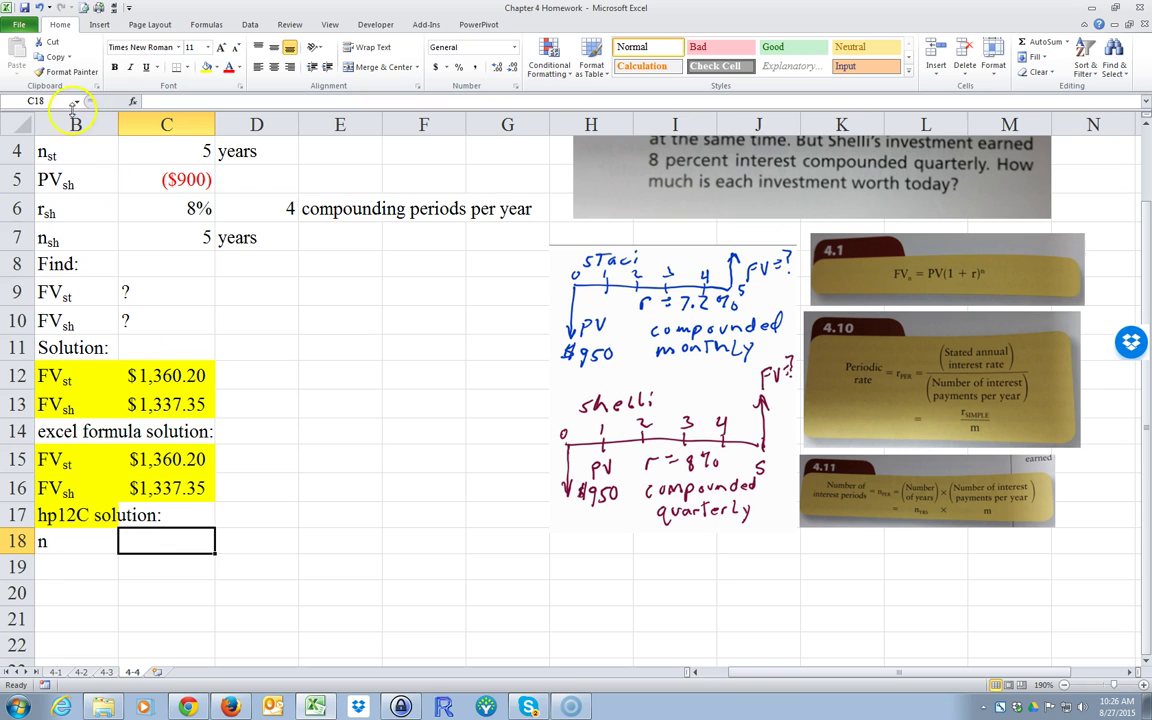
pyautogui.click(67, 72)
pyautogui.click(62, 567)
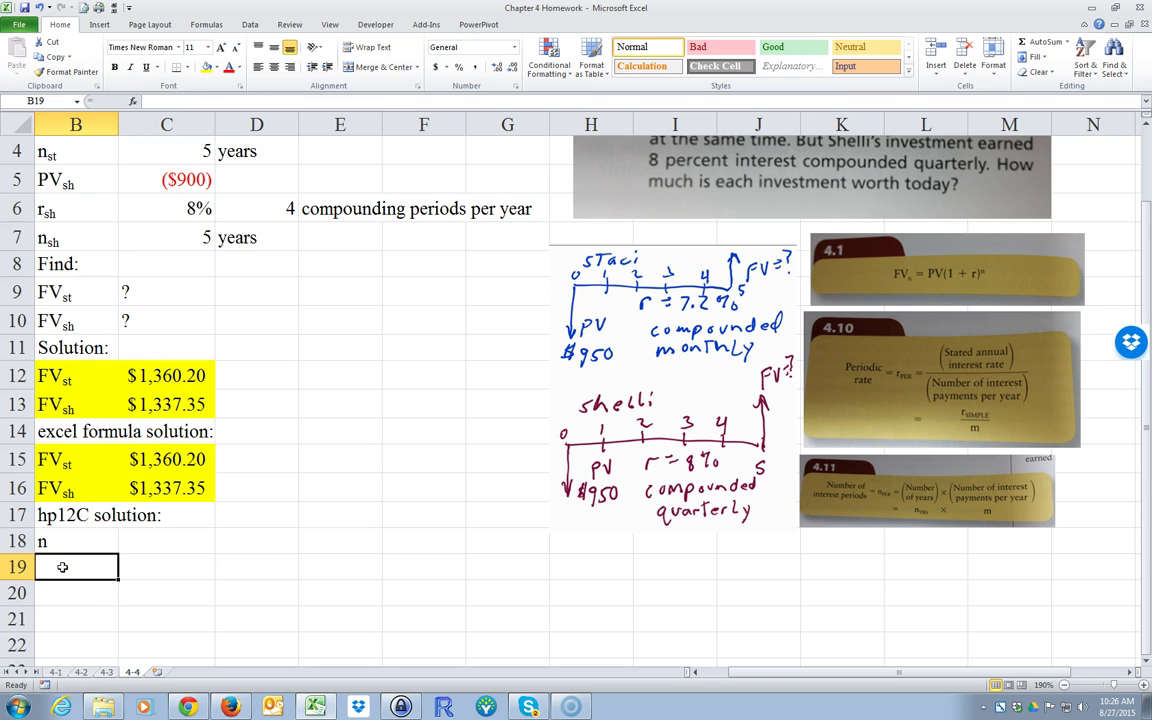
# Enter the labels i, PV, PMT and FV in B19:B22 below n.
pyautogui.write('i')
pyautogui.press('Return')
pyautogui.write('PV')
pyautogui.press('Return')
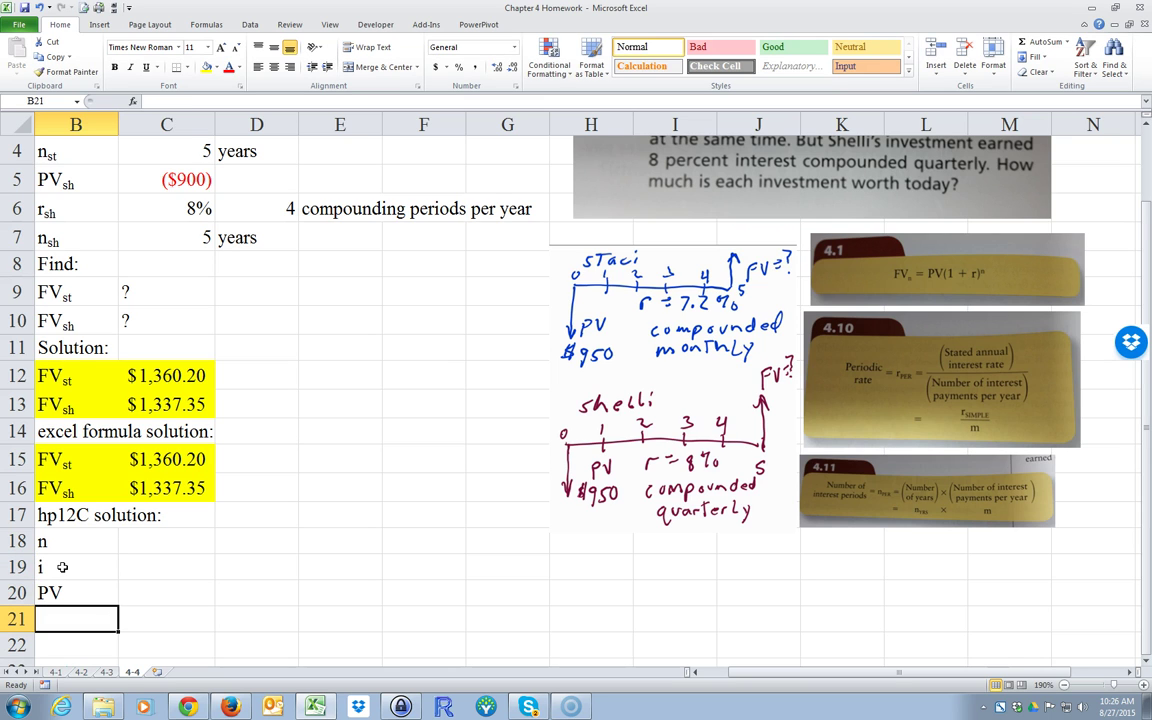
pyautogui.write('PMT')
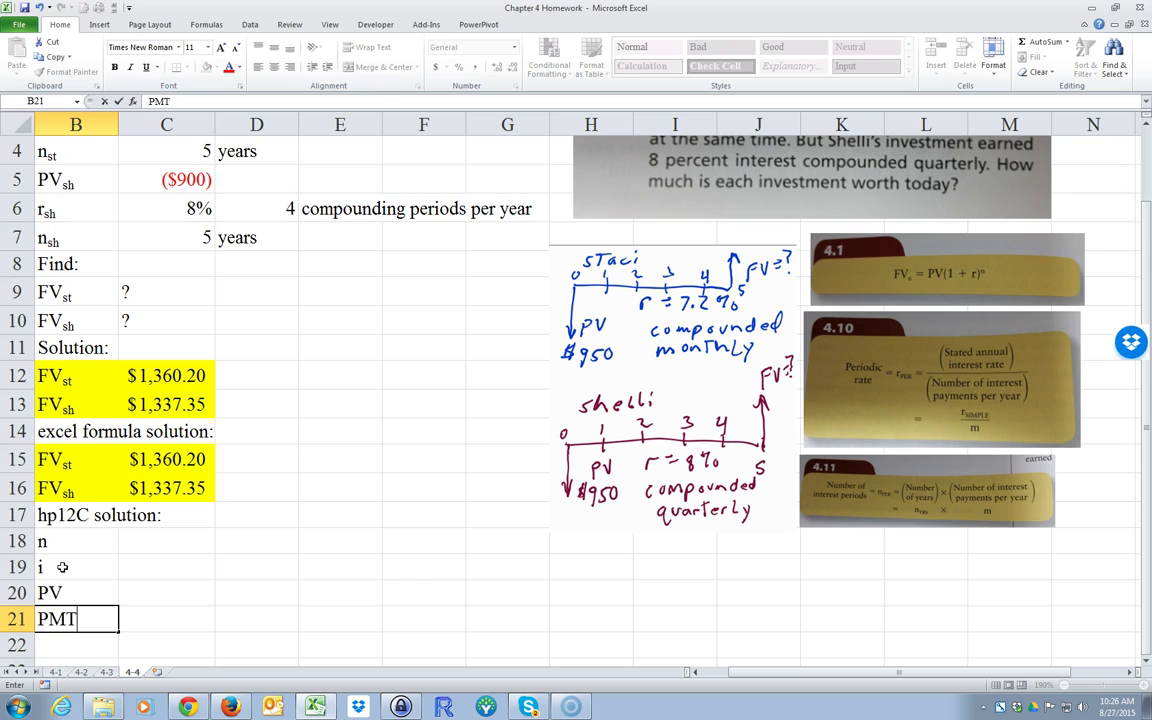
pyautogui.press('Return')
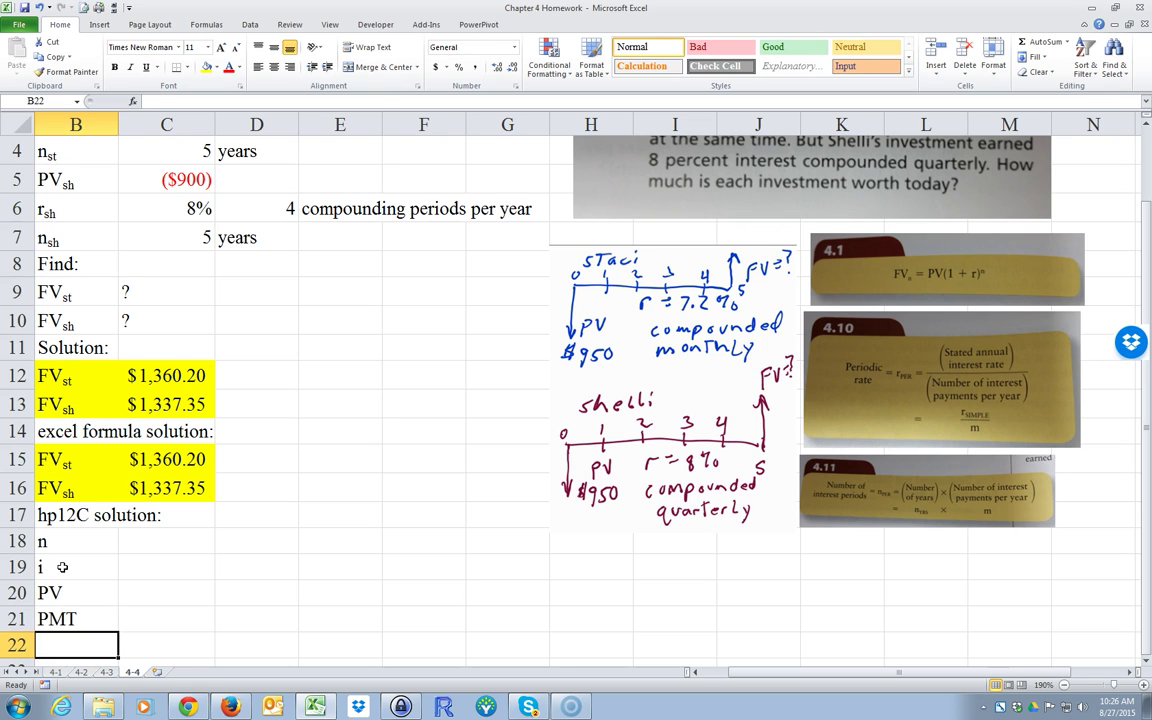
pyautogui.write('FV')
pyautogui.press('Return')
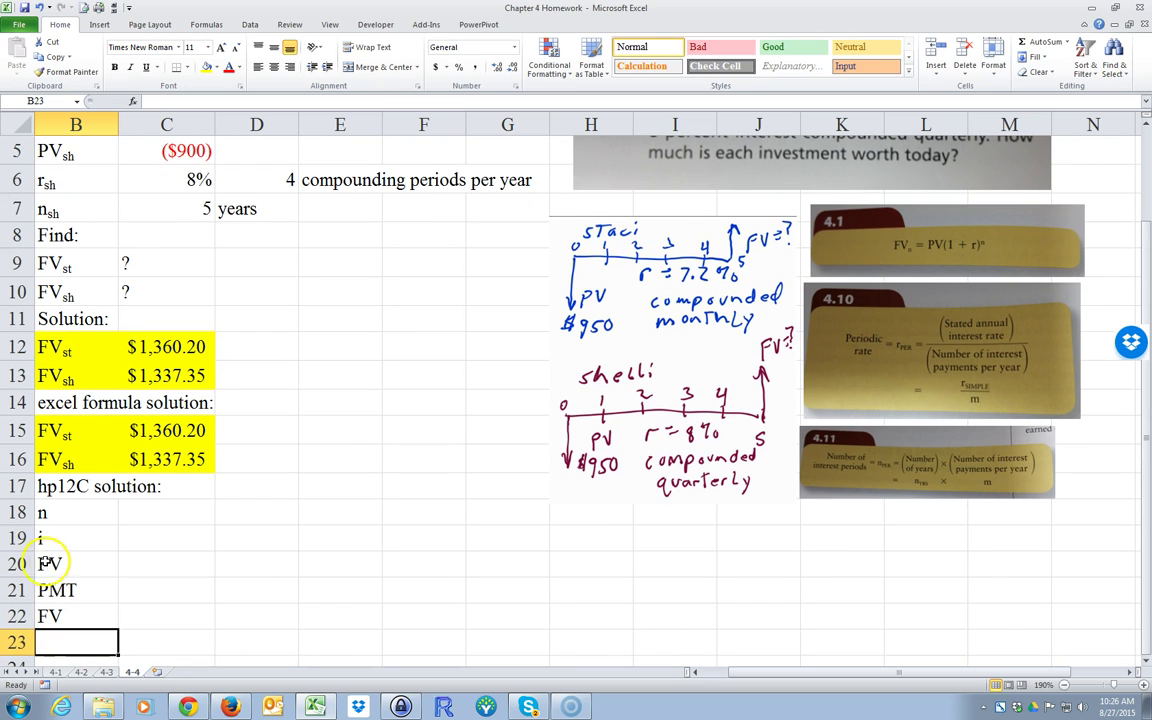
# Insert a blank row above the n label and enter the two investors' first names as headings in C18 and D18.
pyautogui.click(17, 512)
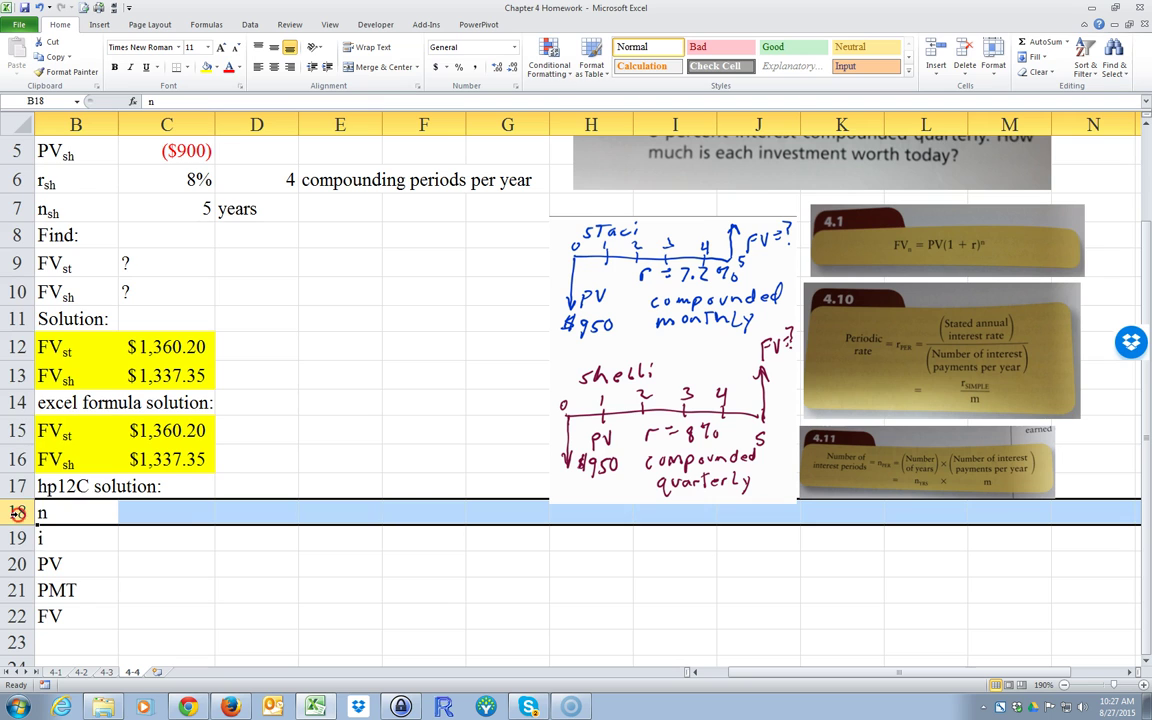
pyautogui.rightClick(17, 512)
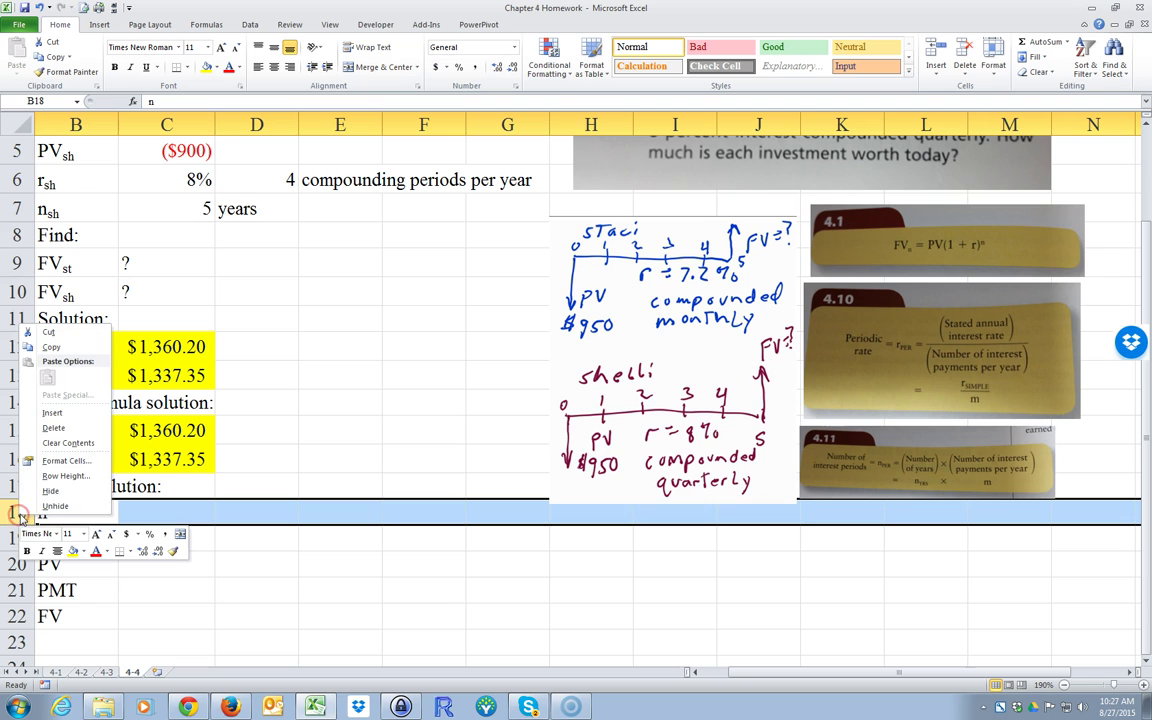
pyautogui.click(51, 414)
pyautogui.click(165, 505)
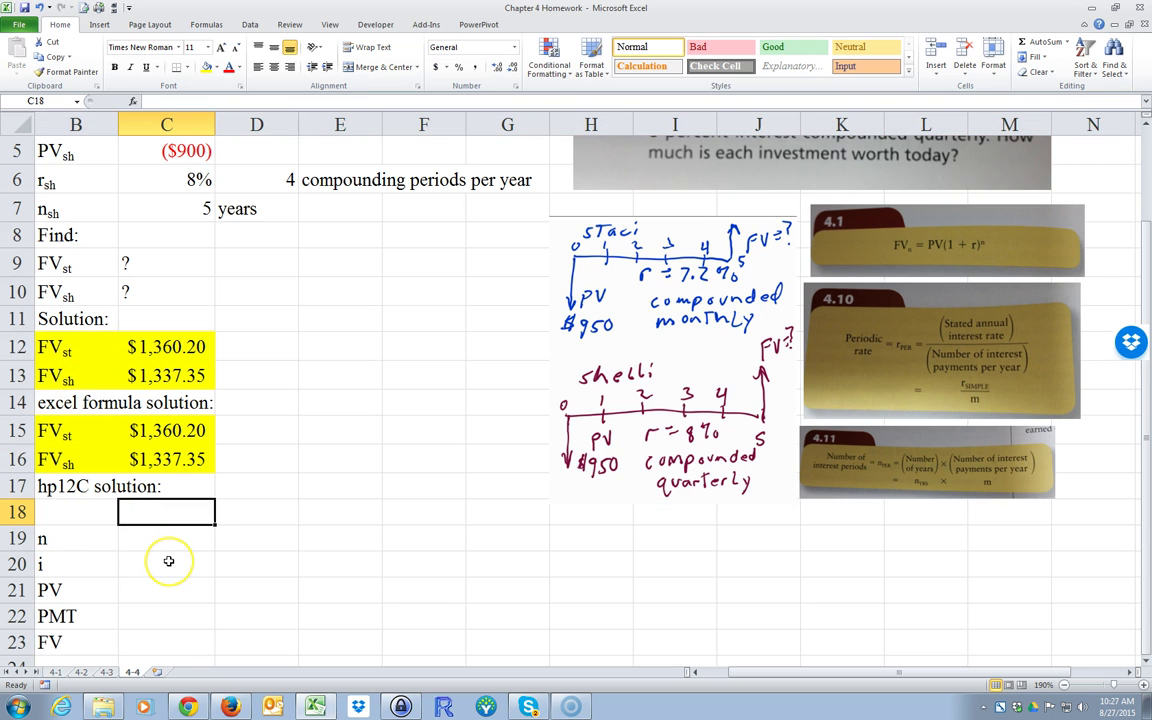
pyautogui.write('Sta')
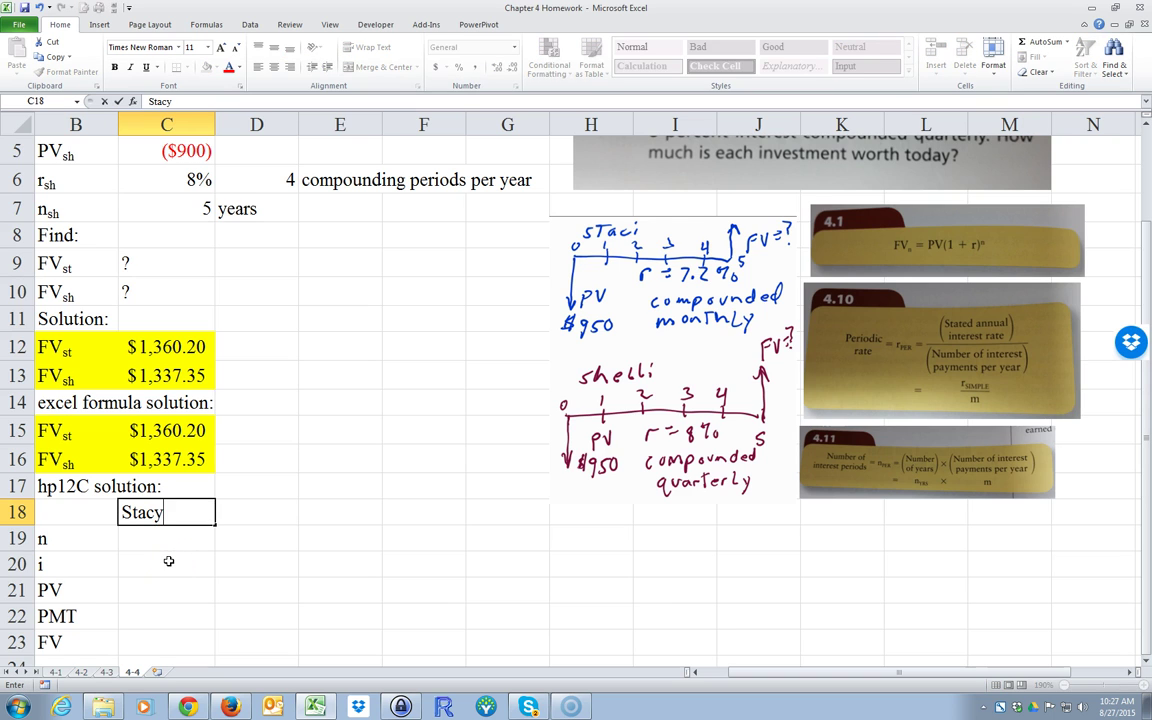
pyautogui.write('cy')
pyautogui.press('Tab')
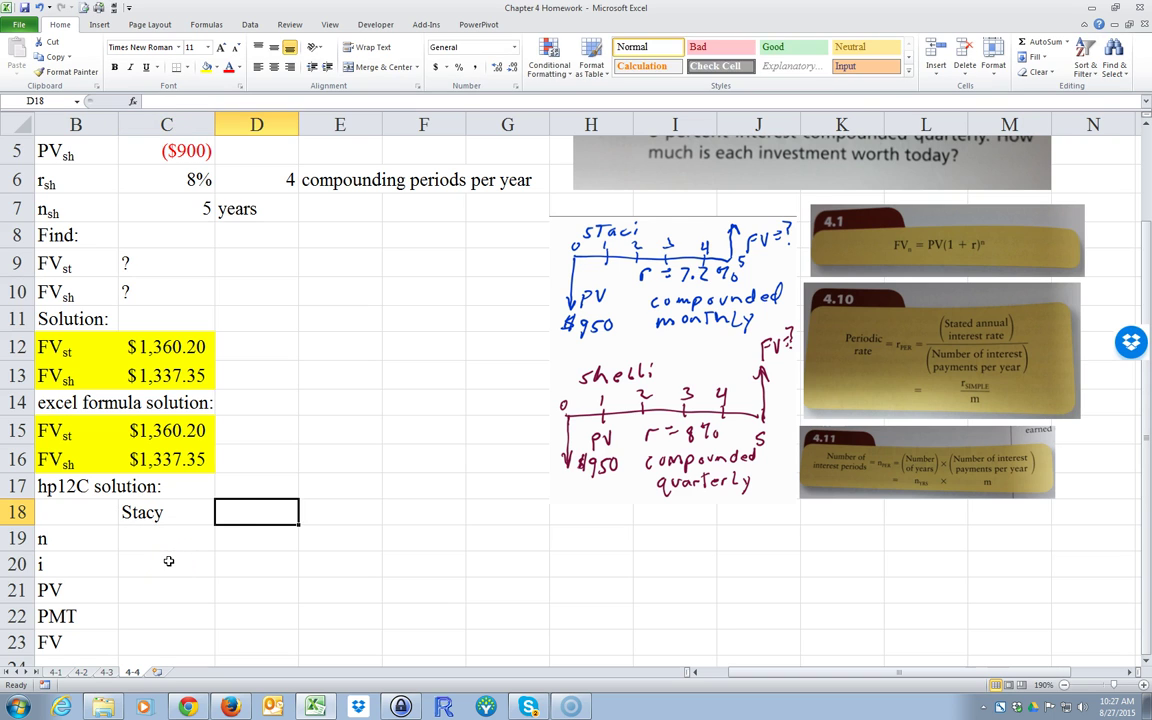
pyautogui.write('Shelli')
pyautogui.press('Return')
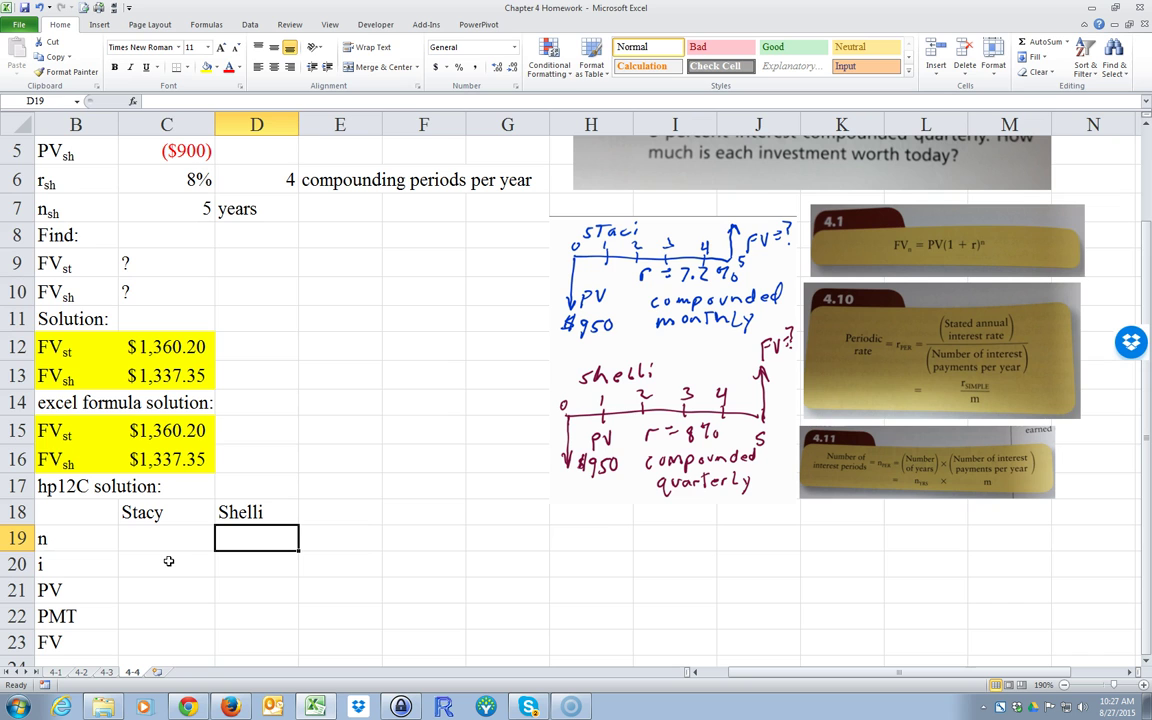
# Calculate the first investor's number of periods n in C19 with the formula =C4*D3.
pyautogui.scroll(1, 340, 545)
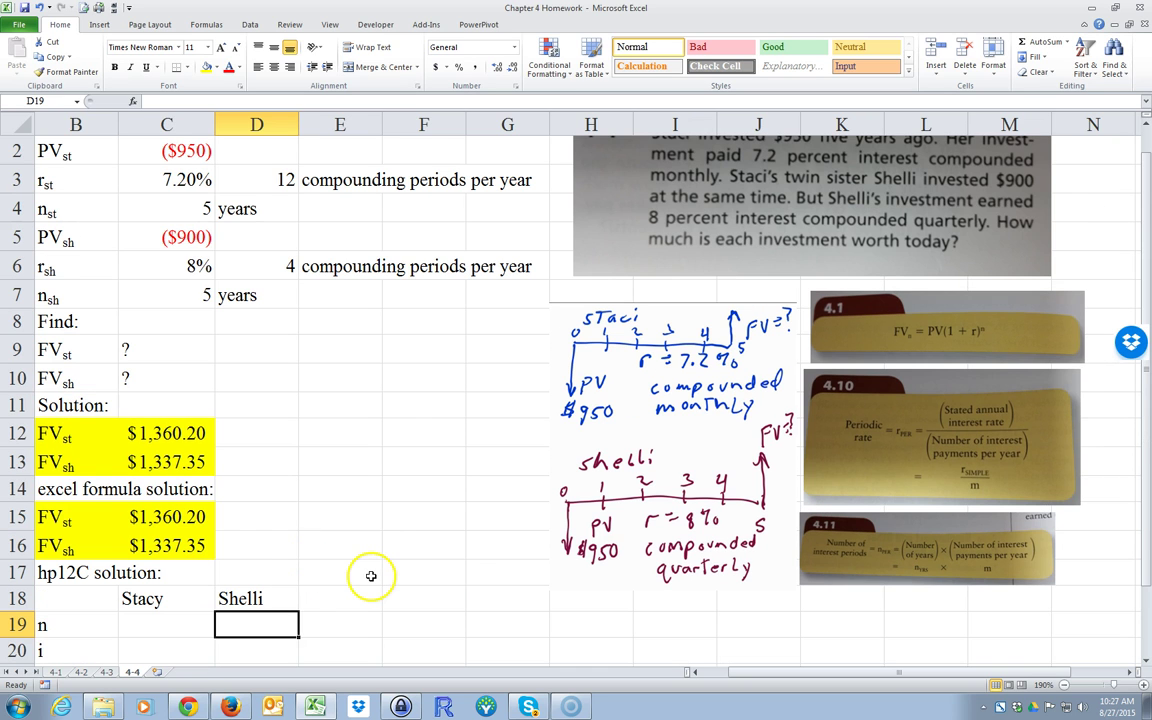
pyautogui.scroll(-1, 330, 590)
pyautogui.click(146, 541)
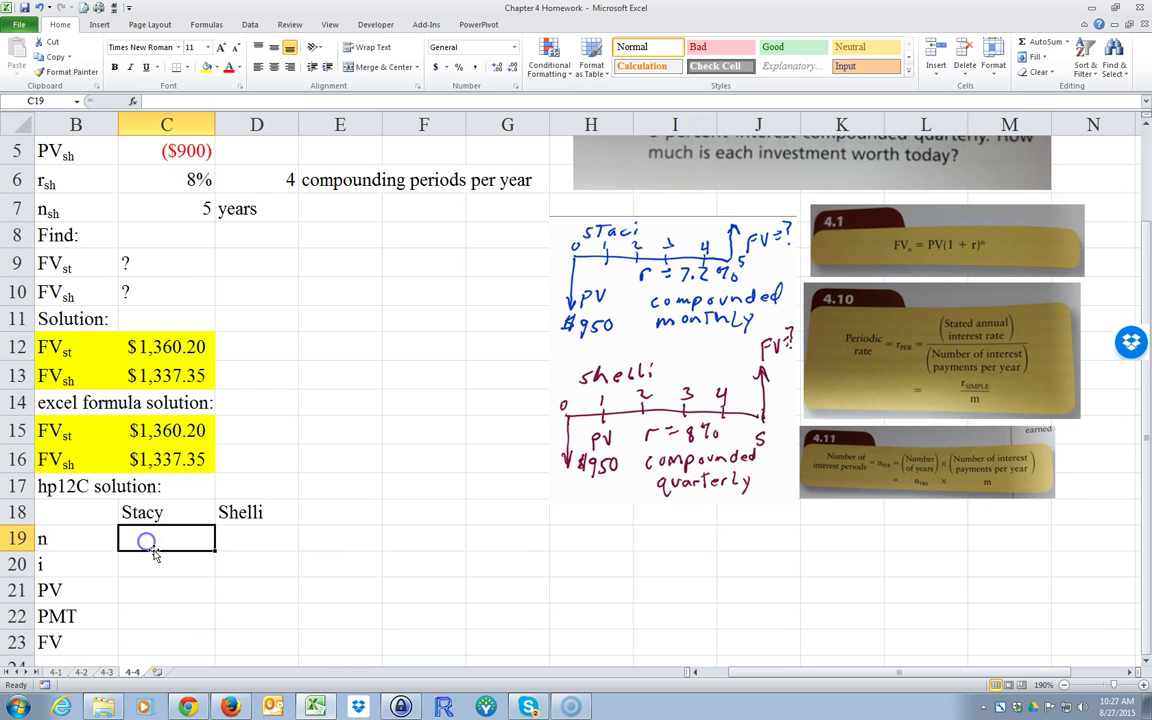
pyautogui.write('5')
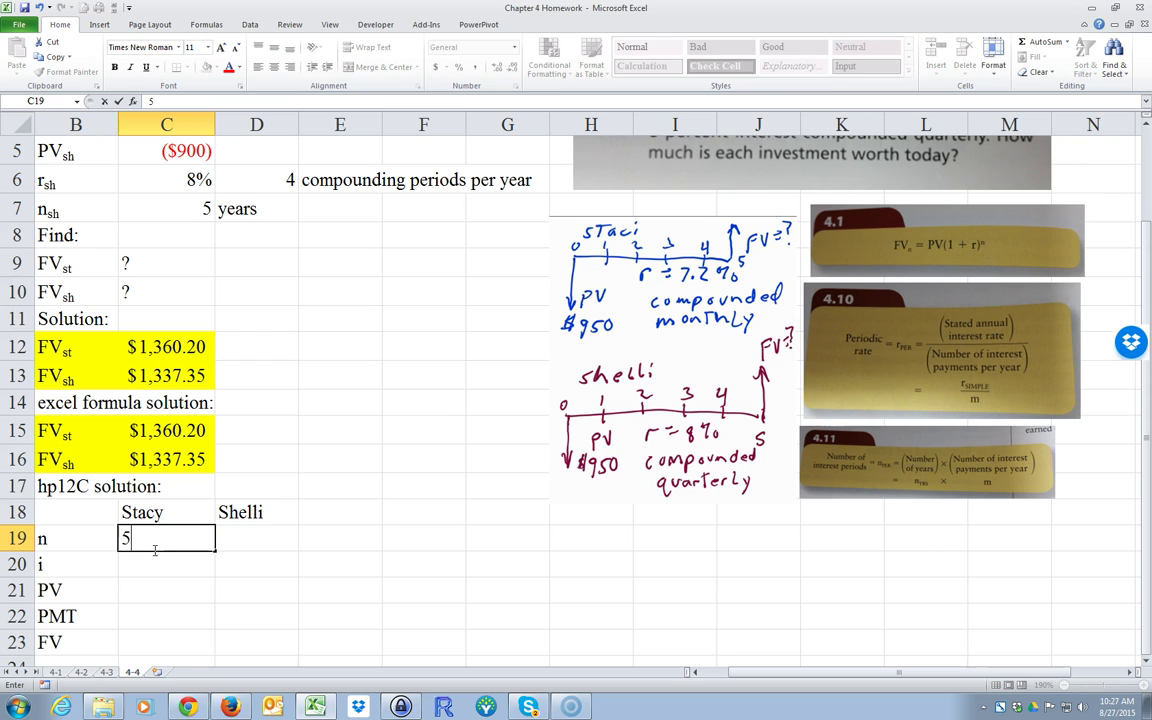
pyautogui.press('BackSpace')
pyautogui.write('=')
pyautogui.scroll(1, 270, 553)
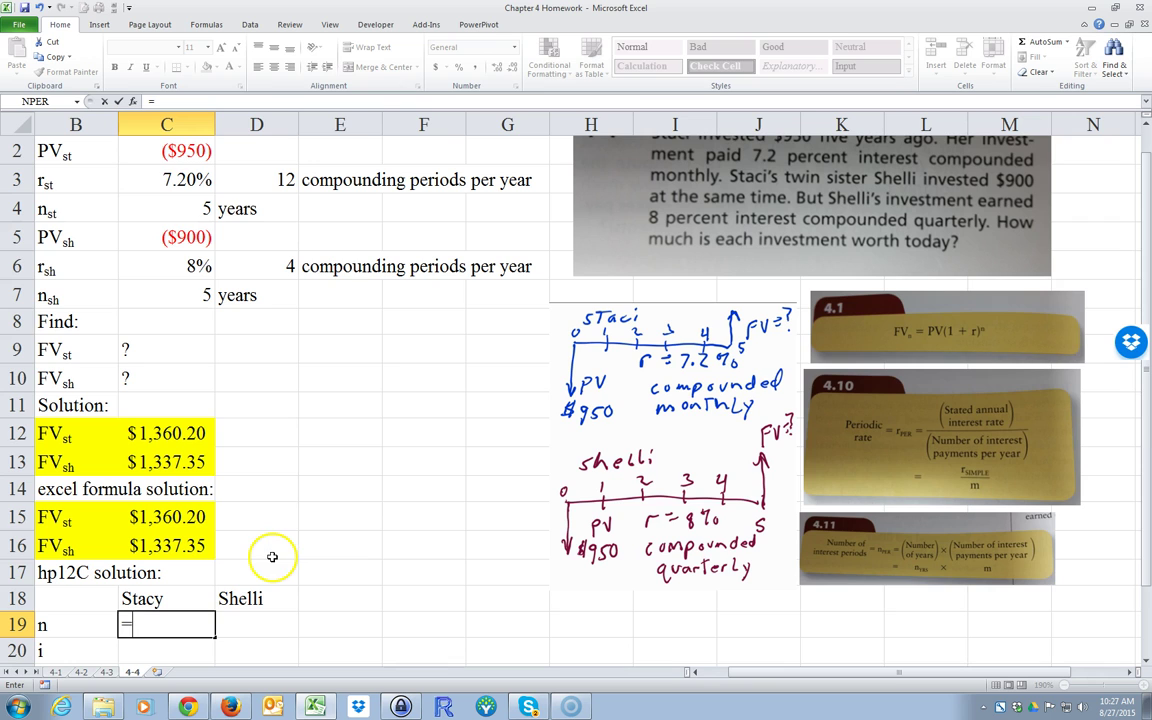
pyautogui.click(191, 207)
pyautogui.write('*')
pyautogui.click(255, 184)
pyautogui.press('Return')
pyautogui.click(237, 625)
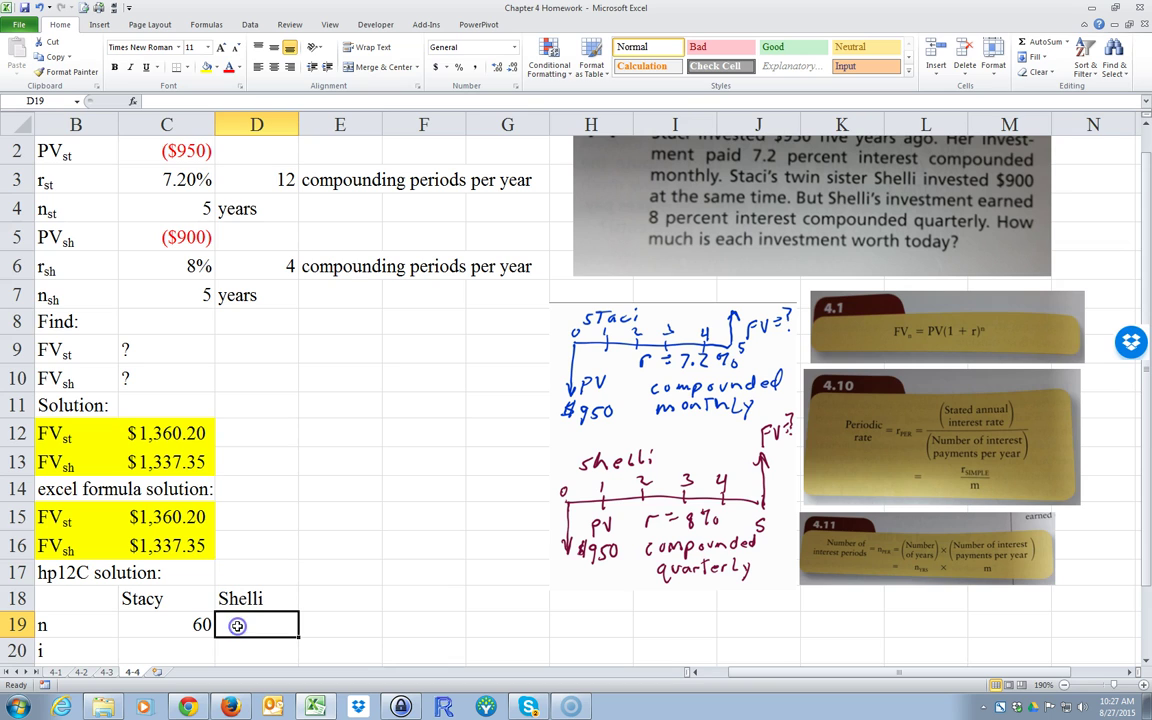
pyautogui.click(172, 296)
pyautogui.write('*')
pyautogui.click(231, 264)
pyautogui.press('Down')
pyautogui.click(237, 625)
pyautogui.write('=')
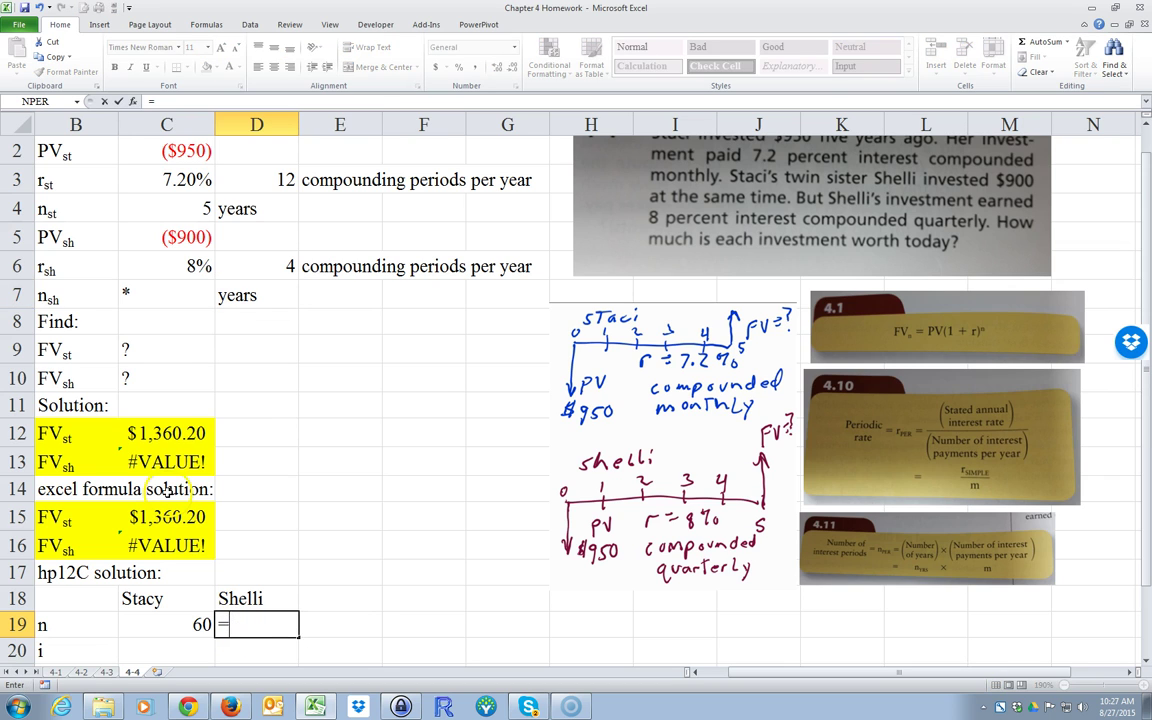
pyautogui.click(195, 210)
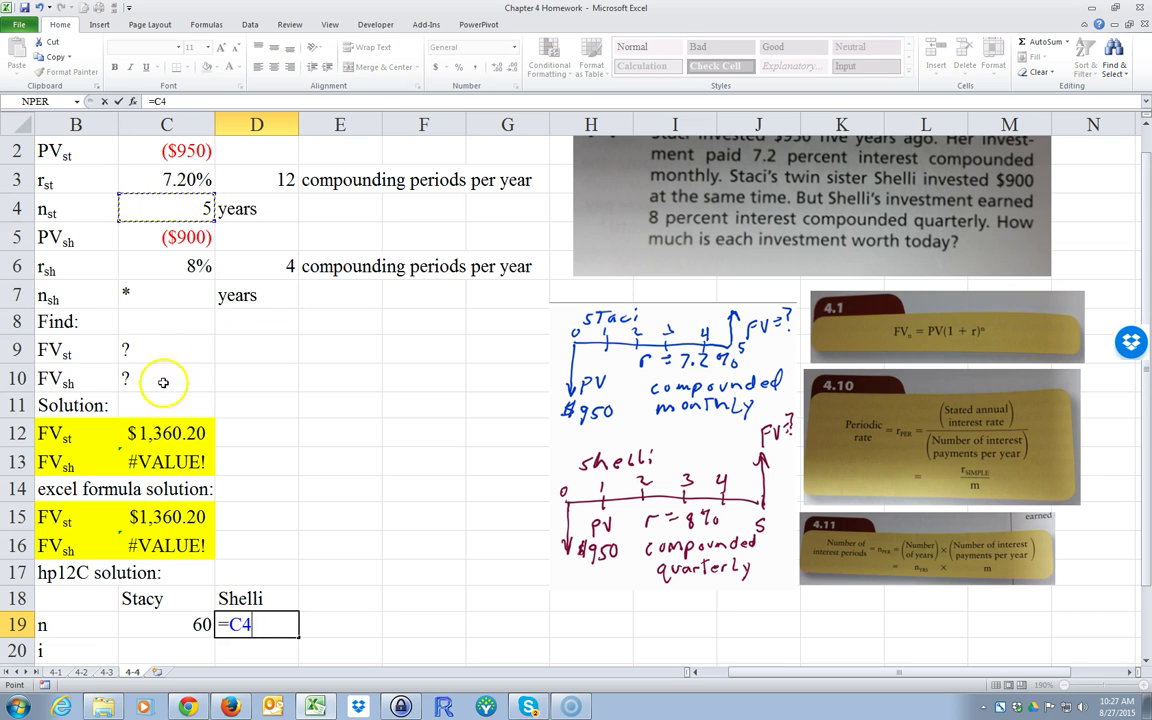
pyautogui.press('Escape')
pyautogui.click(171, 300)
pyautogui.write('5')
pyautogui.click(340, 405)
# Calculate the second investor's number of periods n in D19 with the formula =C7*D6.
pyautogui.click(234, 622)
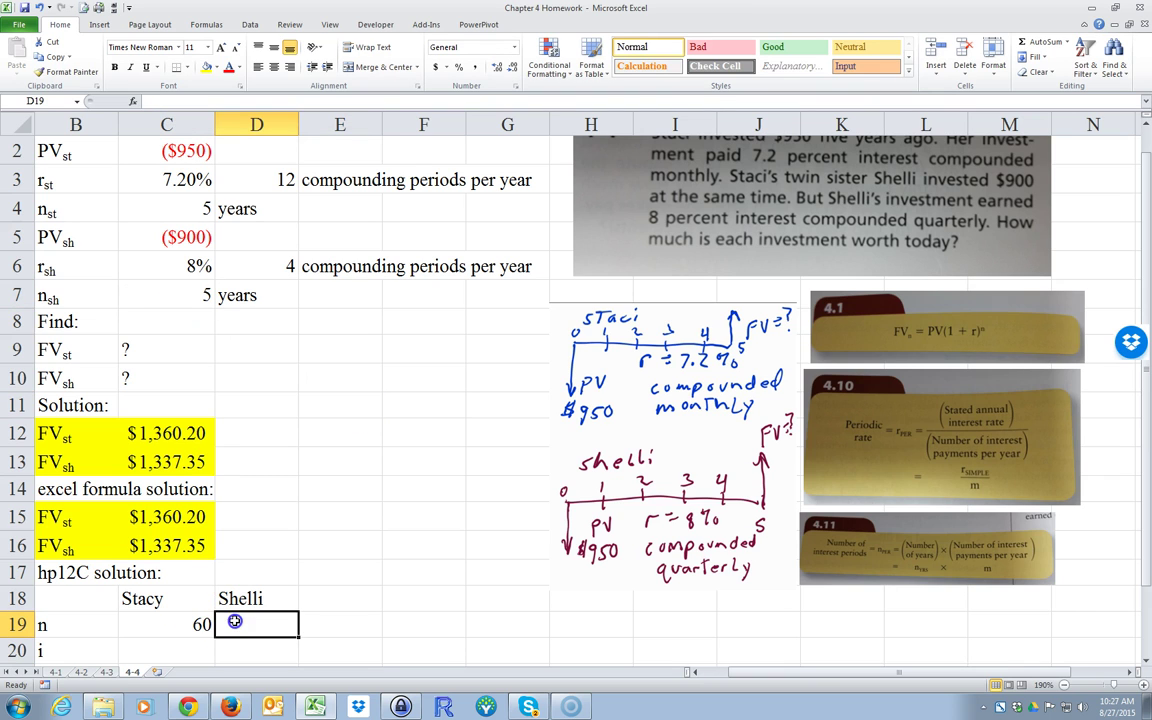
pyautogui.write('=')
pyautogui.click(155, 294)
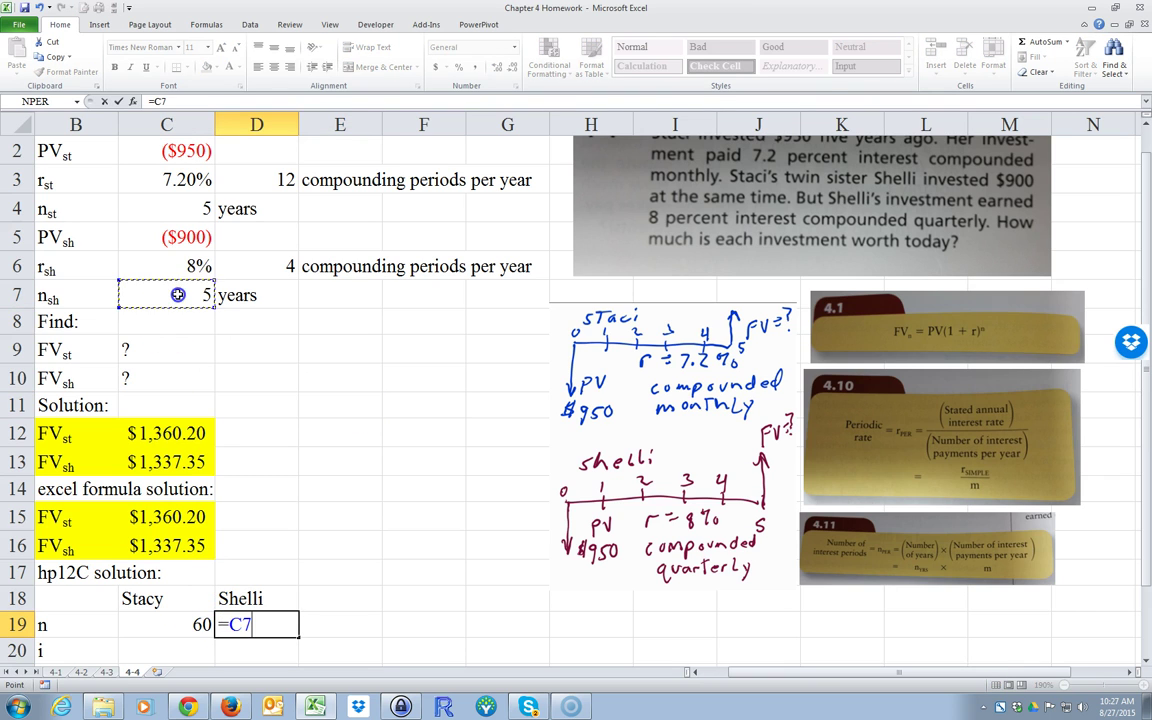
pyautogui.write('*')
pyautogui.click(250, 266)
pyautogui.press('Return')
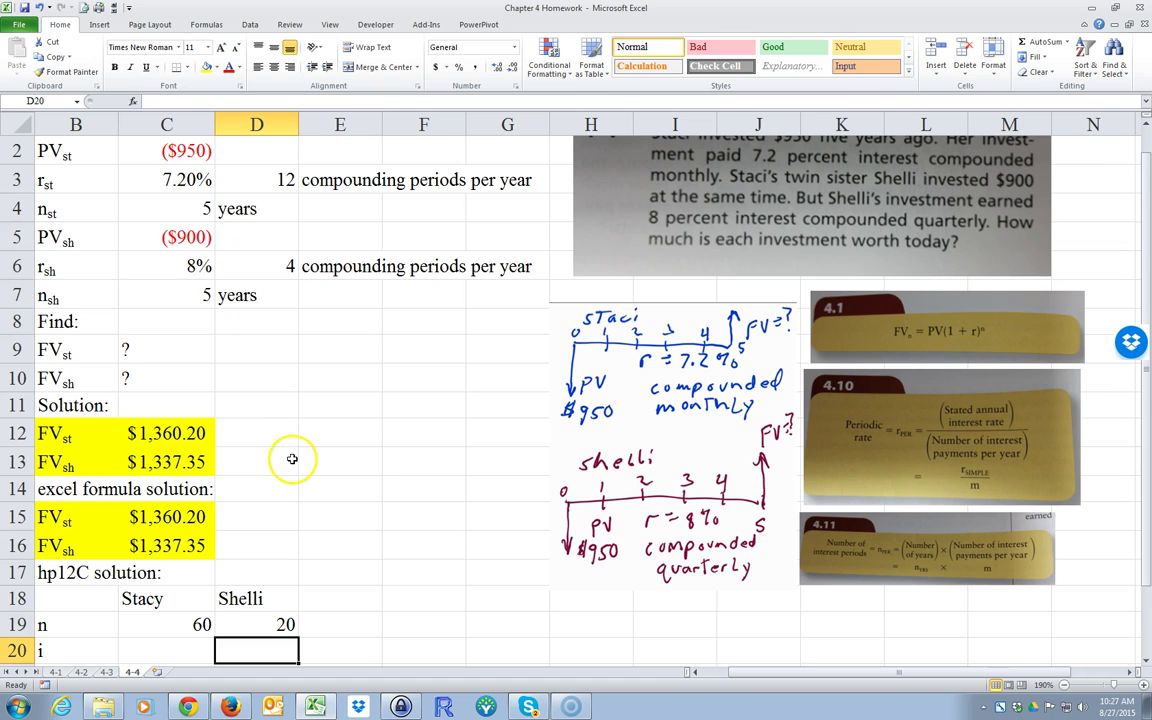
# Calculate the first investor's periodic interest rate i in C20 with the formula =C3/D3.
pyautogui.click(145, 650)
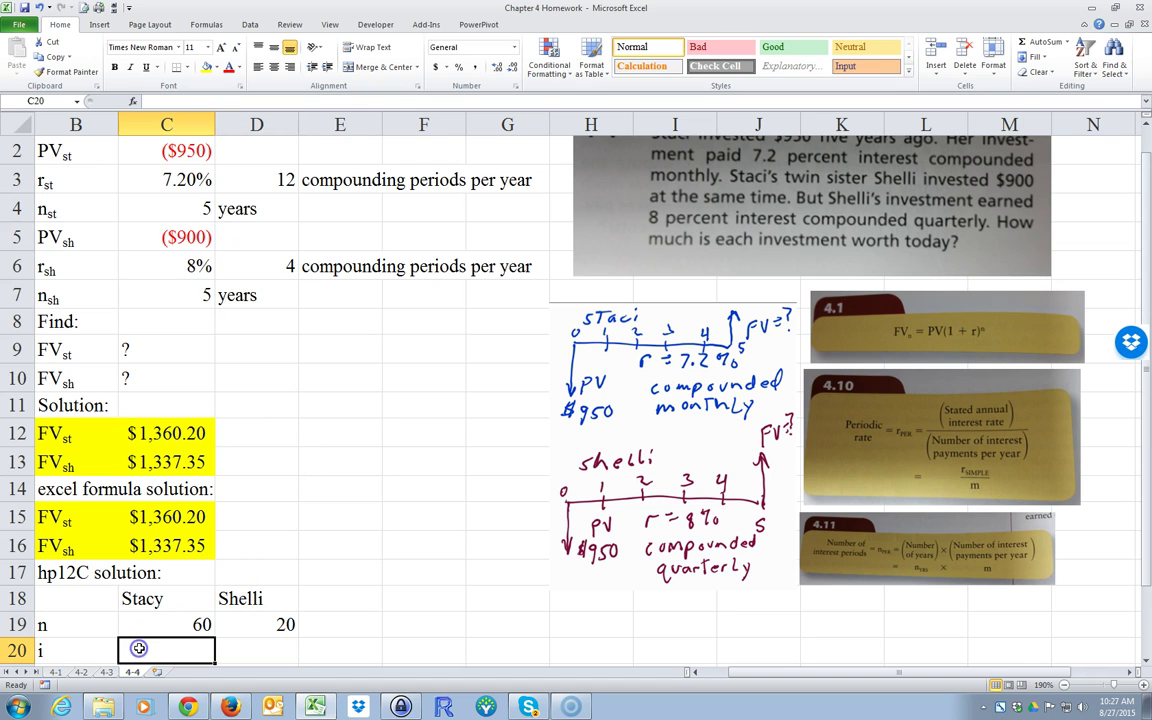
pyautogui.write('=')
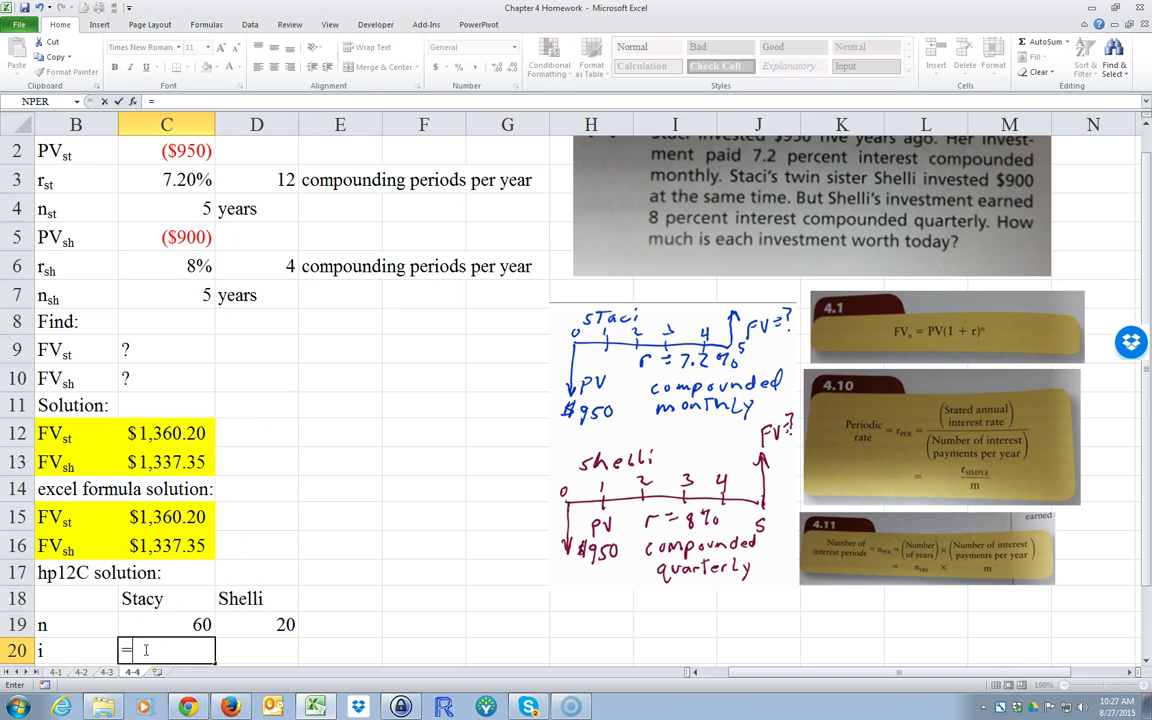
pyautogui.click(178, 179)
pyautogui.write('/')
pyautogui.click(253, 181)
pyautogui.press('Return')
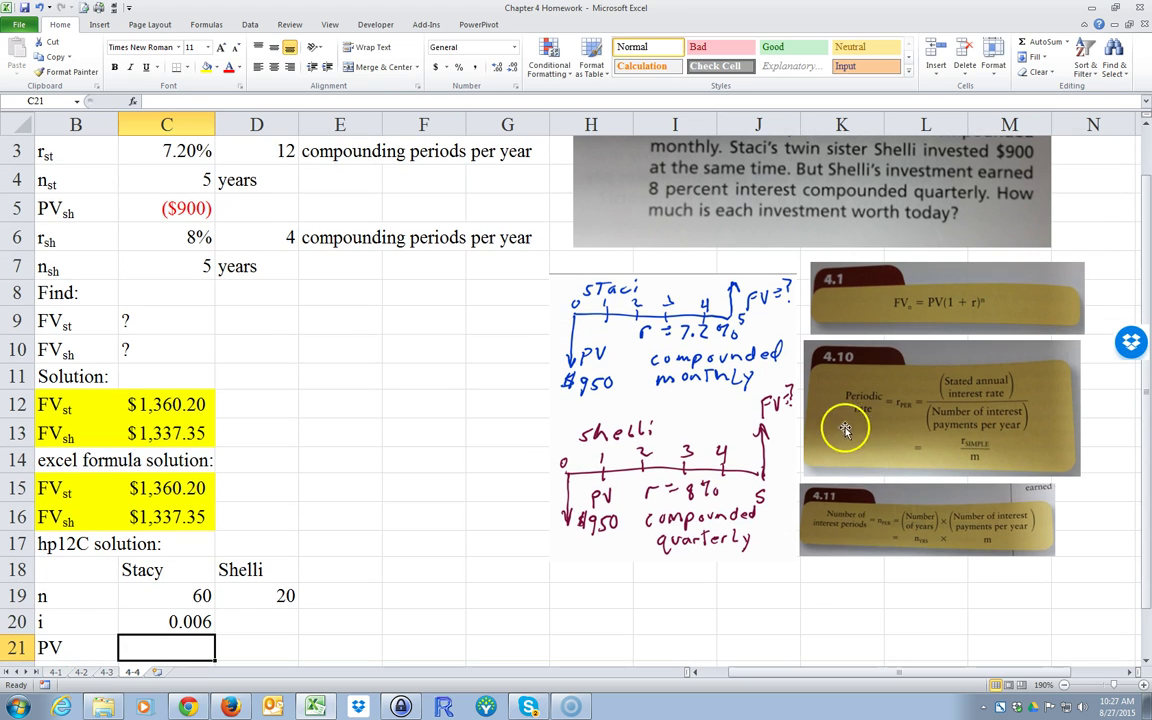
# Calculate the second investor's periodic interest rate i in D20 with the formula =C6/D6.
pyautogui.click(247, 624)
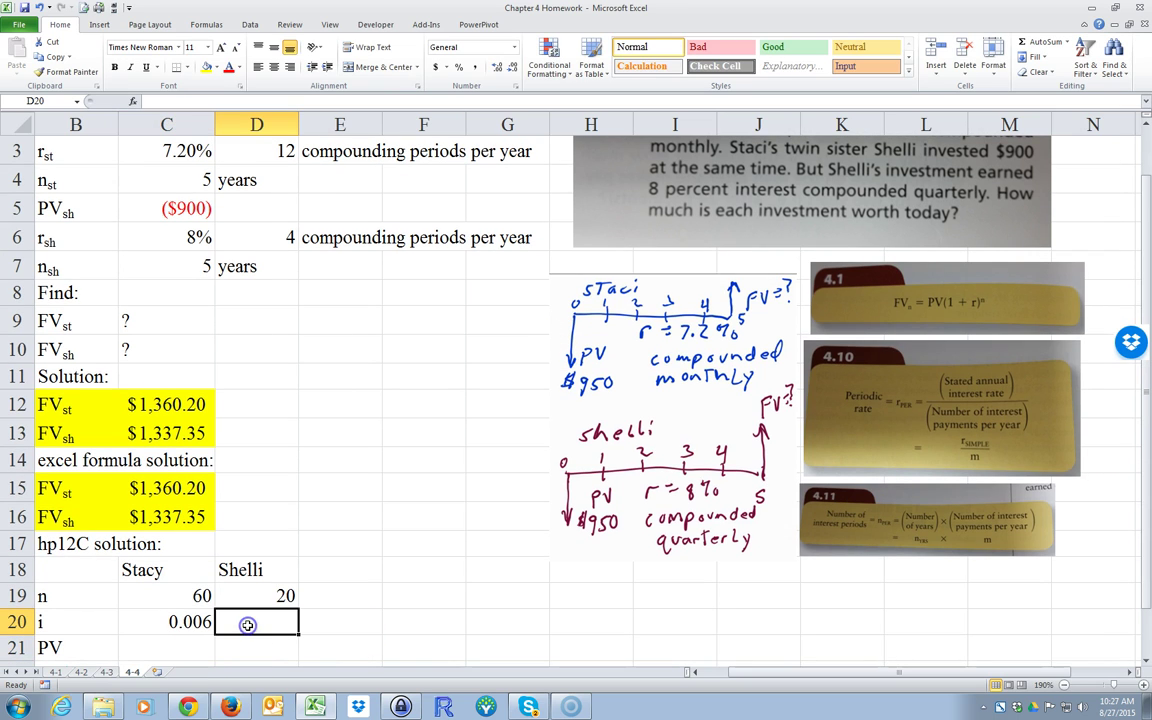
pyautogui.write('=')
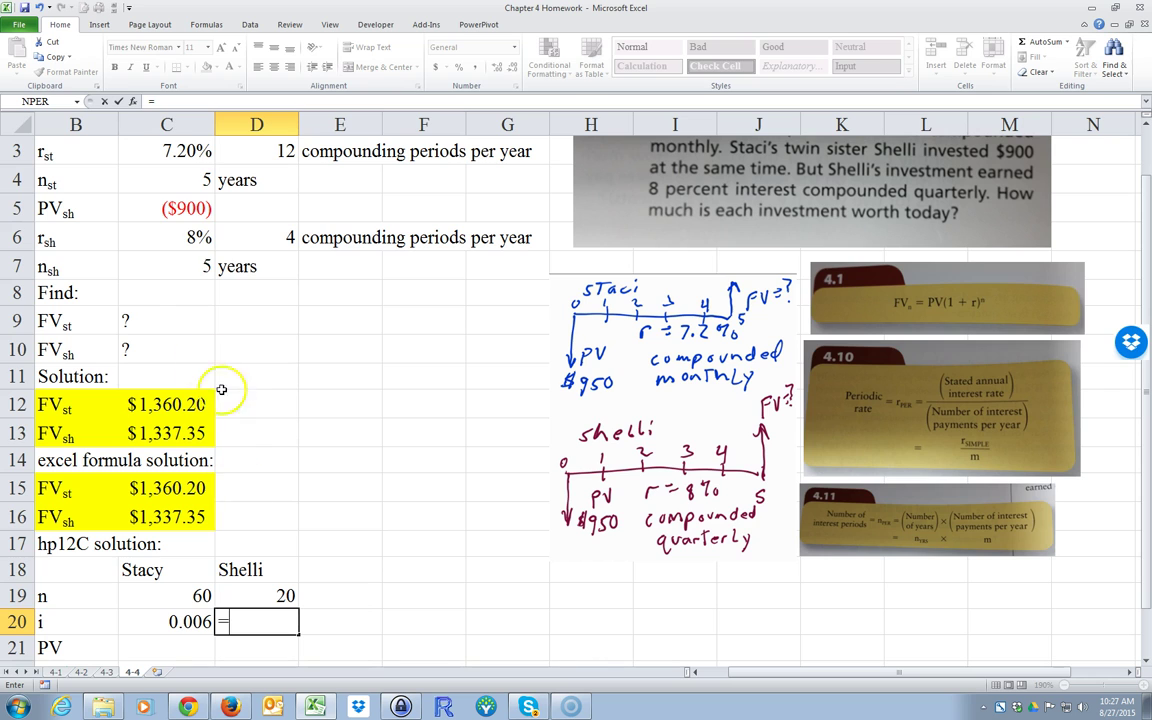
pyautogui.click(160, 237)
pyautogui.write('/')
pyautogui.click(254, 237)
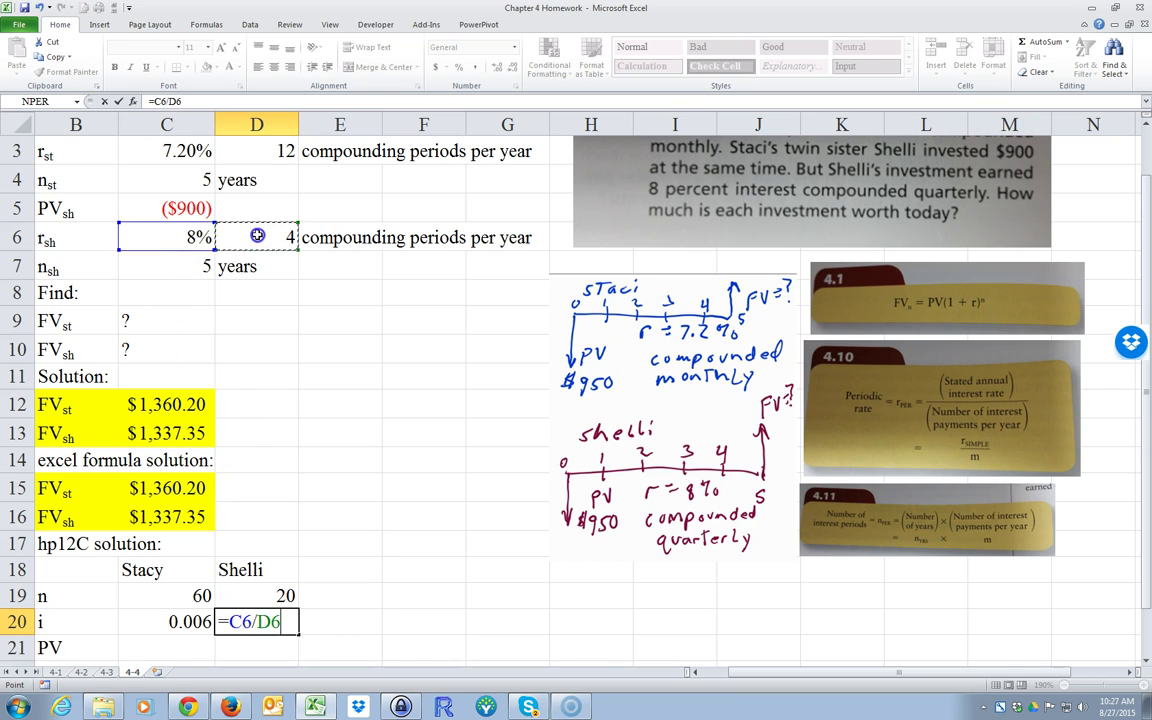
pyautogui.press('Return')
pyautogui.click(165, 595)
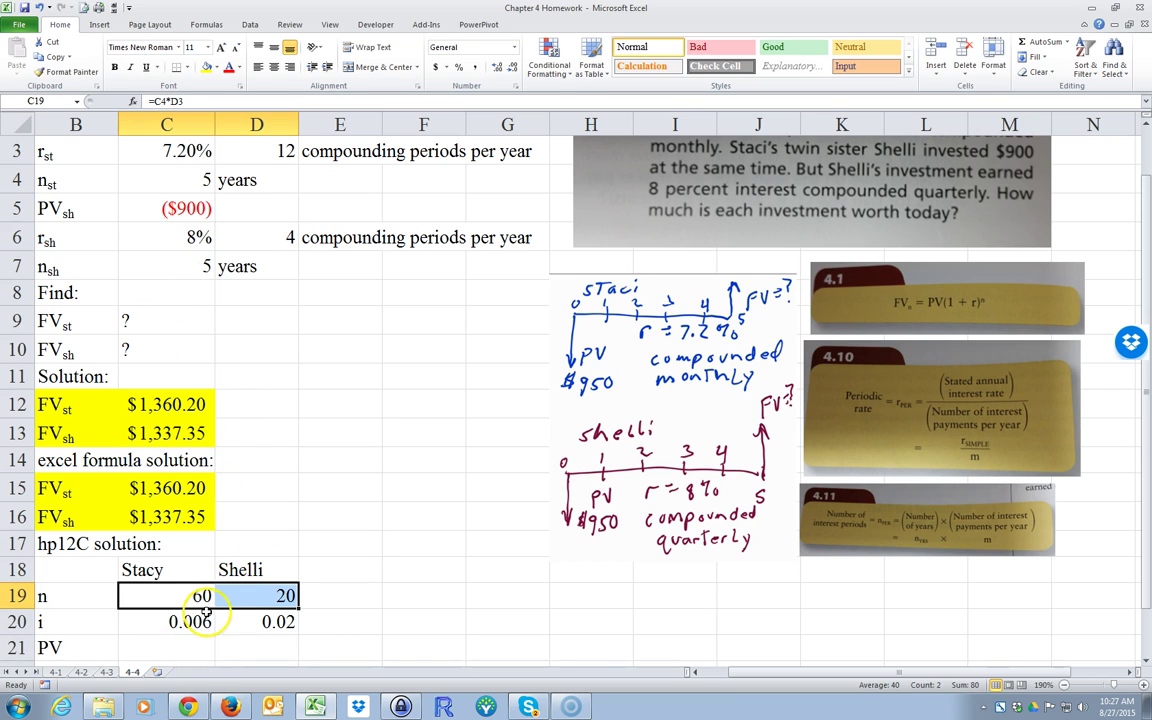
pyautogui.moveTo(180, 621); pyautogui.dragTo(226, 620)
# Fill the PV row by referencing the first investor's present value C2 in C21 and the second investor's C5 in D21.
pyautogui.scroll(-1, 159, 638)
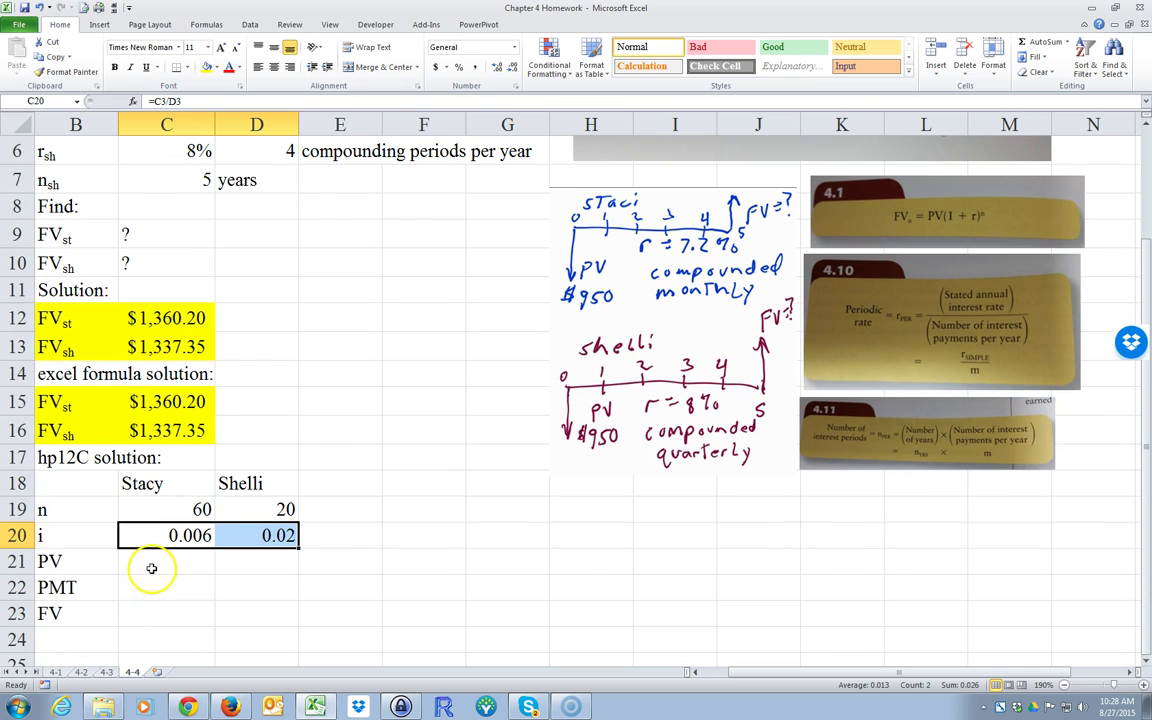
pyautogui.click(150, 562)
pyautogui.scroll(2, 198, 622)
pyautogui.write('=')
pyautogui.scroll(1, 316, 470)
pyautogui.click(168, 176)
pyautogui.press('Return')
pyautogui.click(248, 625)
pyautogui.write('=')
pyautogui.scroll(1, 185, 429)
pyautogui.click(162, 260)
pyautogui.press('Return')
# Enter 0 as the PMT for both investors in C22 and D22.
pyautogui.scroll(-1, 366, 392)
pyautogui.click(166, 560)
pyautogui.write('0')
pyautogui.click(264, 566)
pyautogui.write('0')
pyautogui.click(219, 630)
pyautogui.moveTo(219, 630); pyautogui.dragTo(165, 632)
pyautogui.click(162, 586)
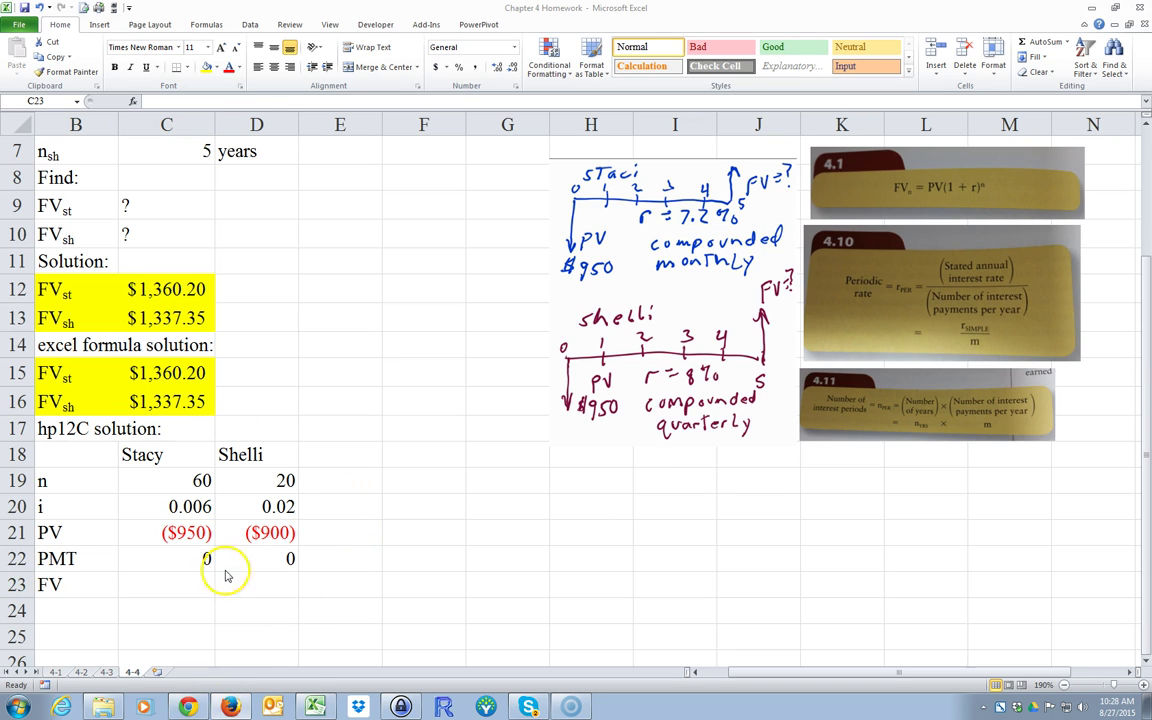
# Switch to Firefox and open the Web HP-12C emulator through the syllabus of the Principles of Finance course FINA3503151S-1393.
pyautogui.moveTo(237, 707)
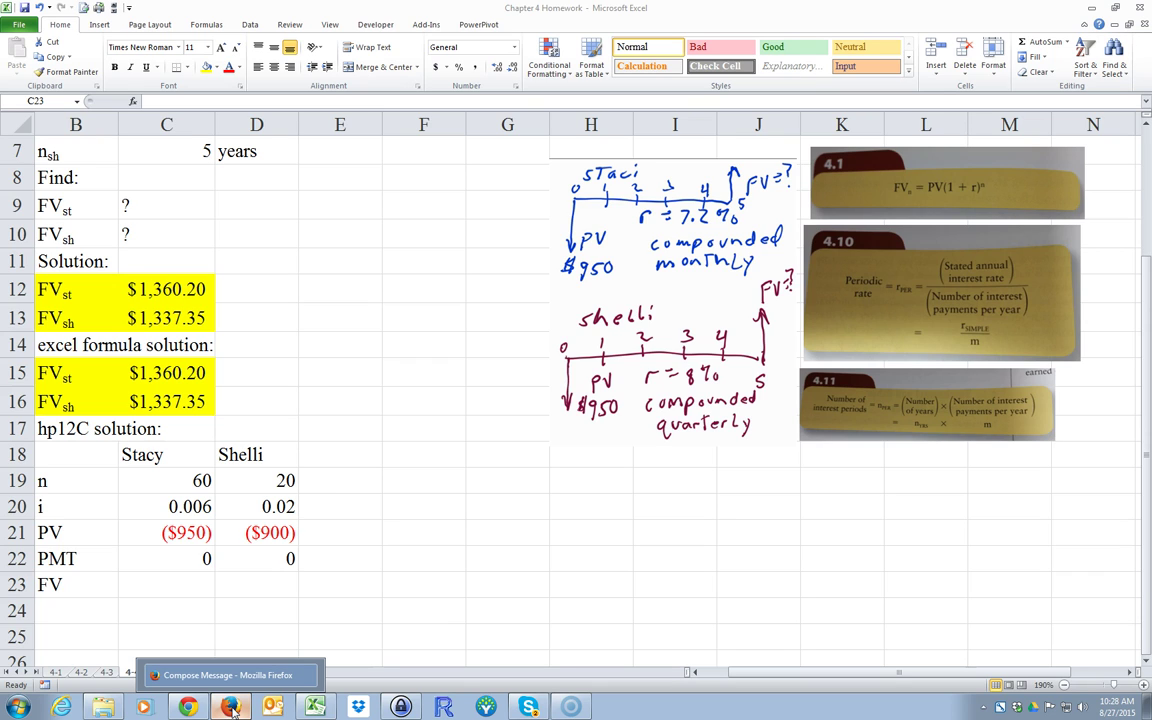
pyautogui.click(399, 706)
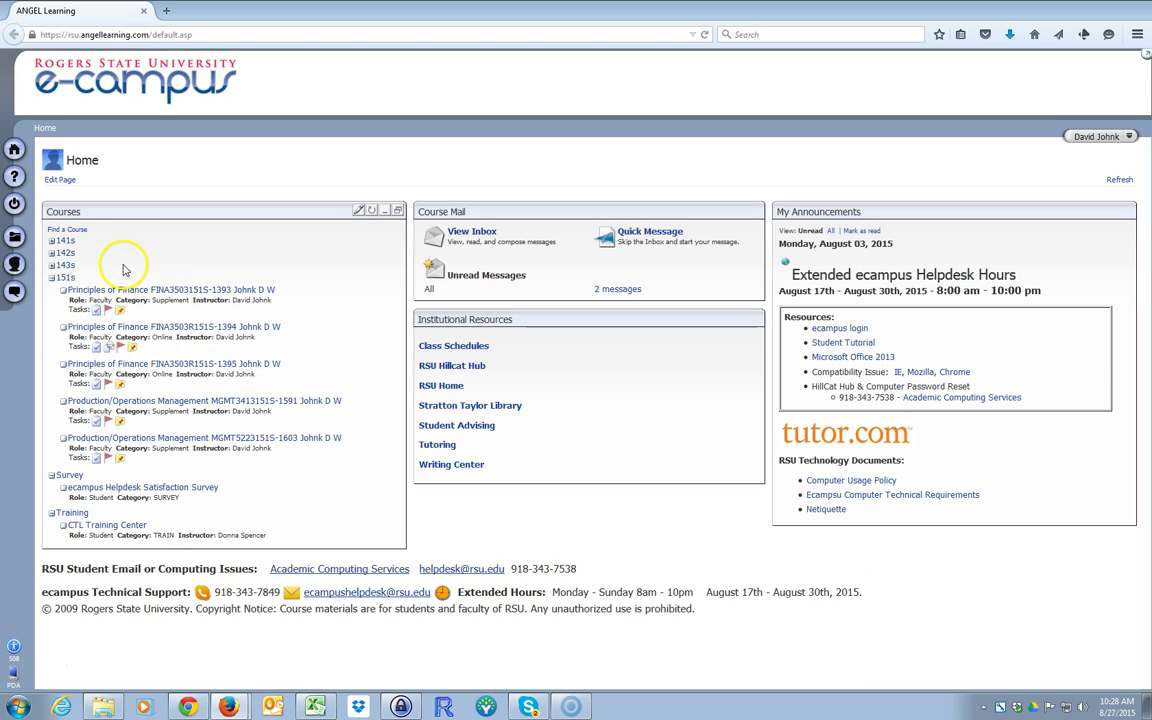
pyautogui.click(150, 258)
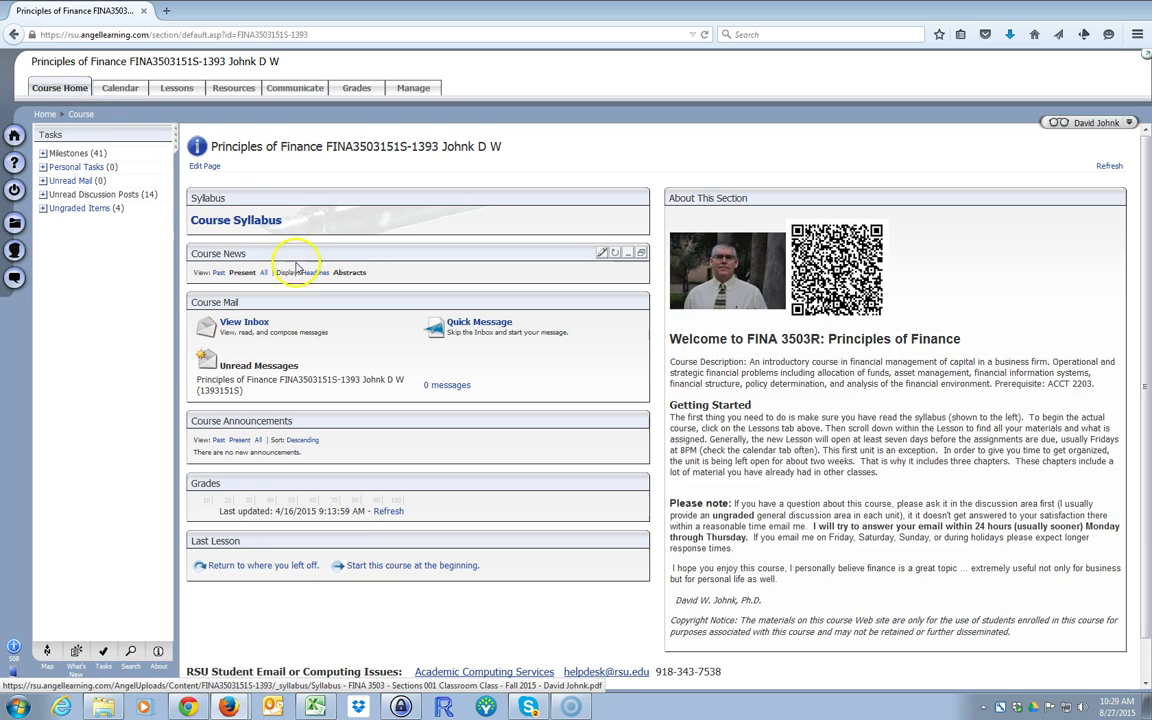
pyautogui.click(224, 220)
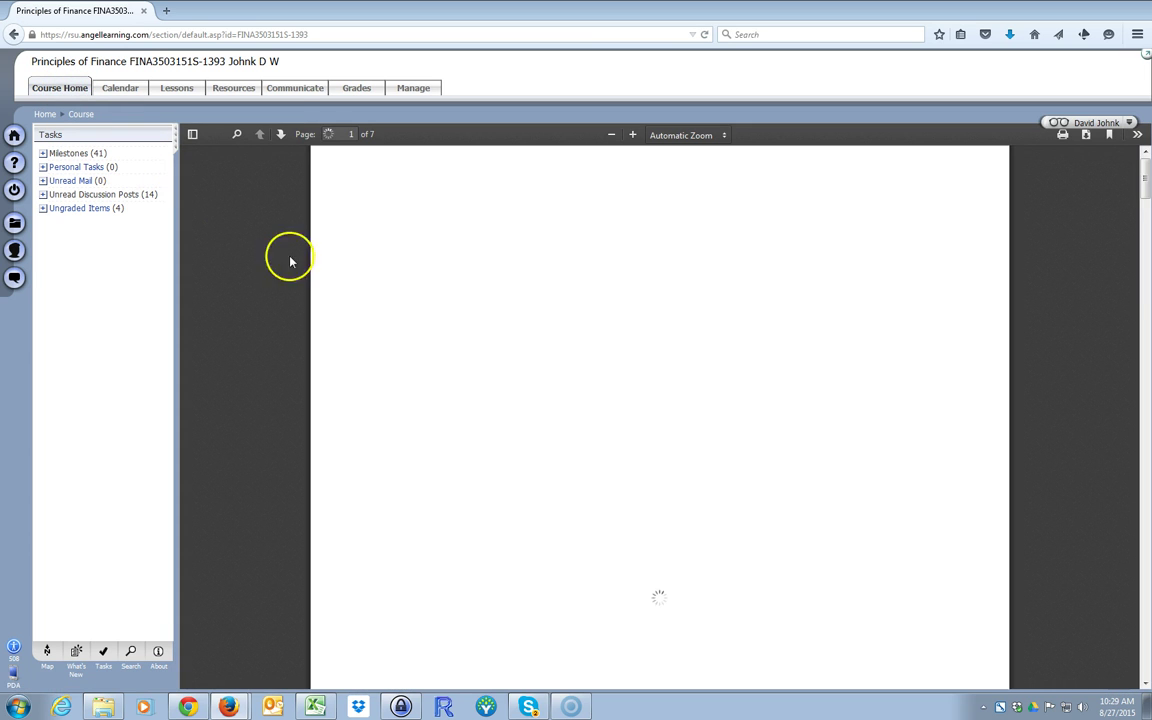
pyautogui.scroll(-5, 442, 365)
pyautogui.scroll(-5, 445, 368)
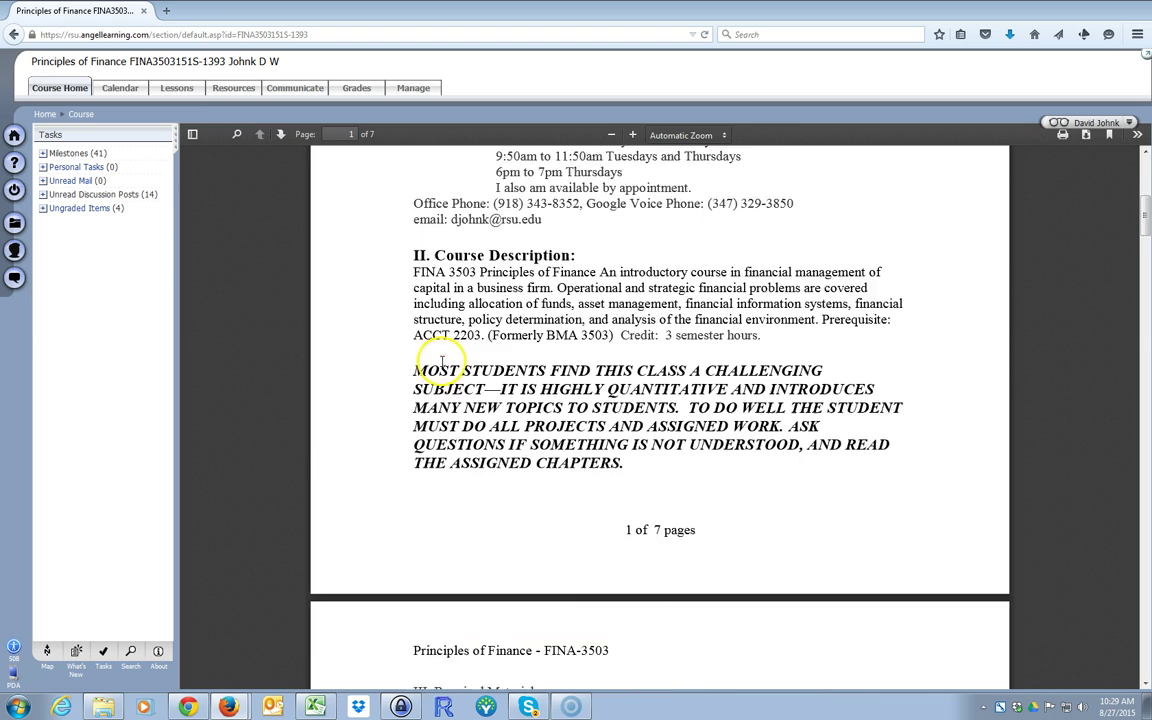
pyautogui.click(607, 572)
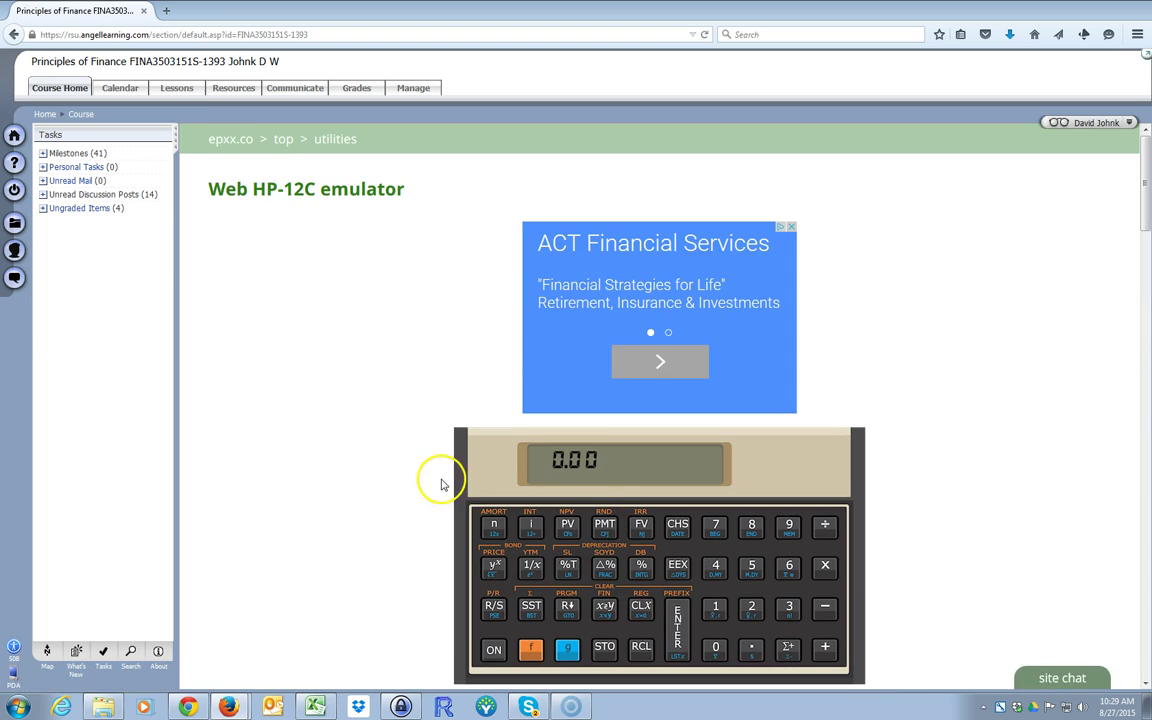
# After checking the Excel input table, clear the HP-12C emulator's financial registers and store 60 as n.
pyautogui.hotkey('alt', 'Tab')
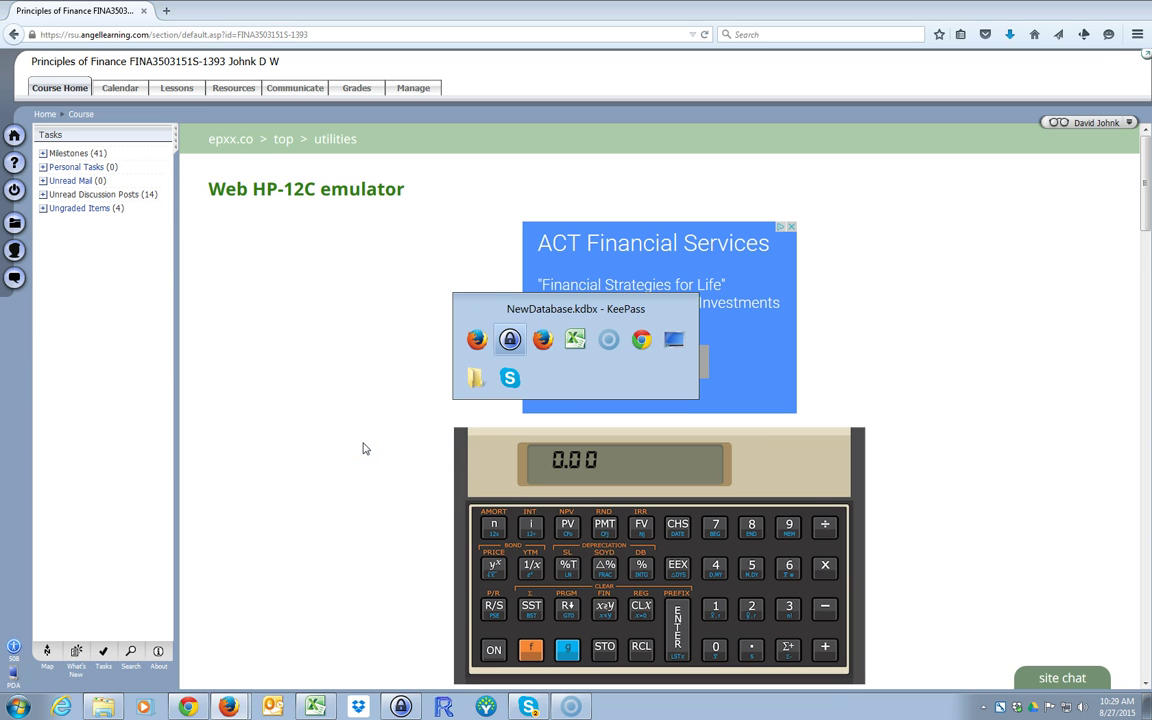
pyautogui.hotkey('alt', 'Tab')
pyautogui.hotkey('alt', 'Tab')
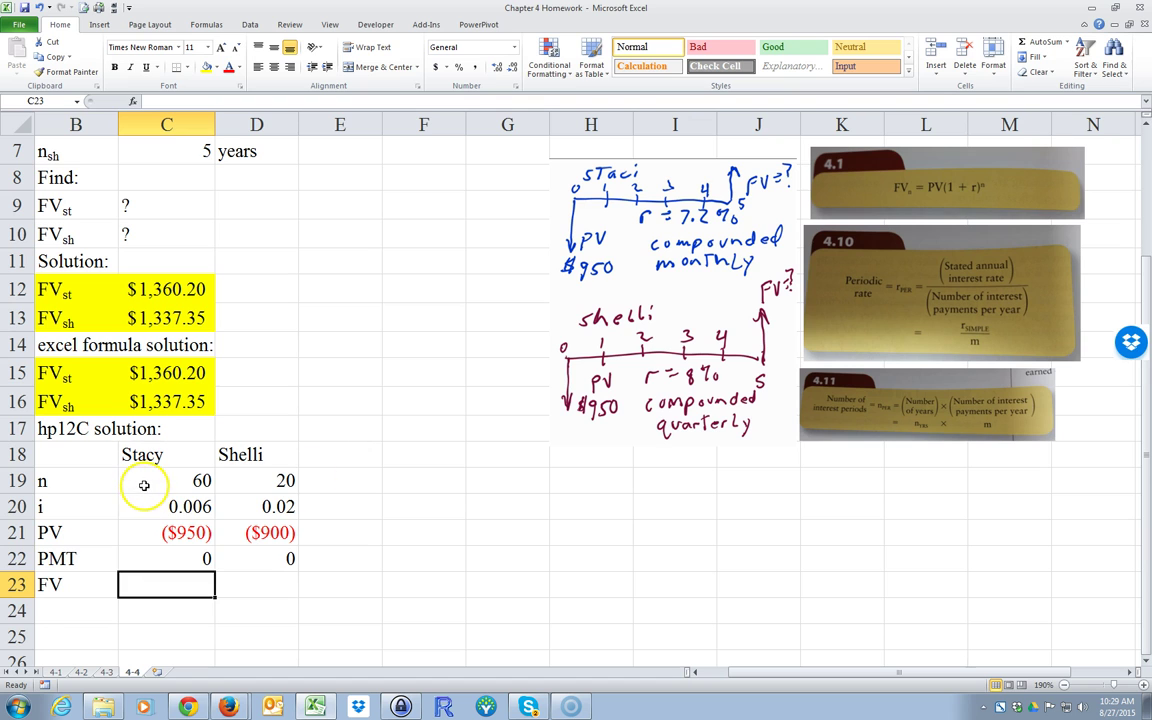
pyautogui.hotkey('alt', 'Tab')
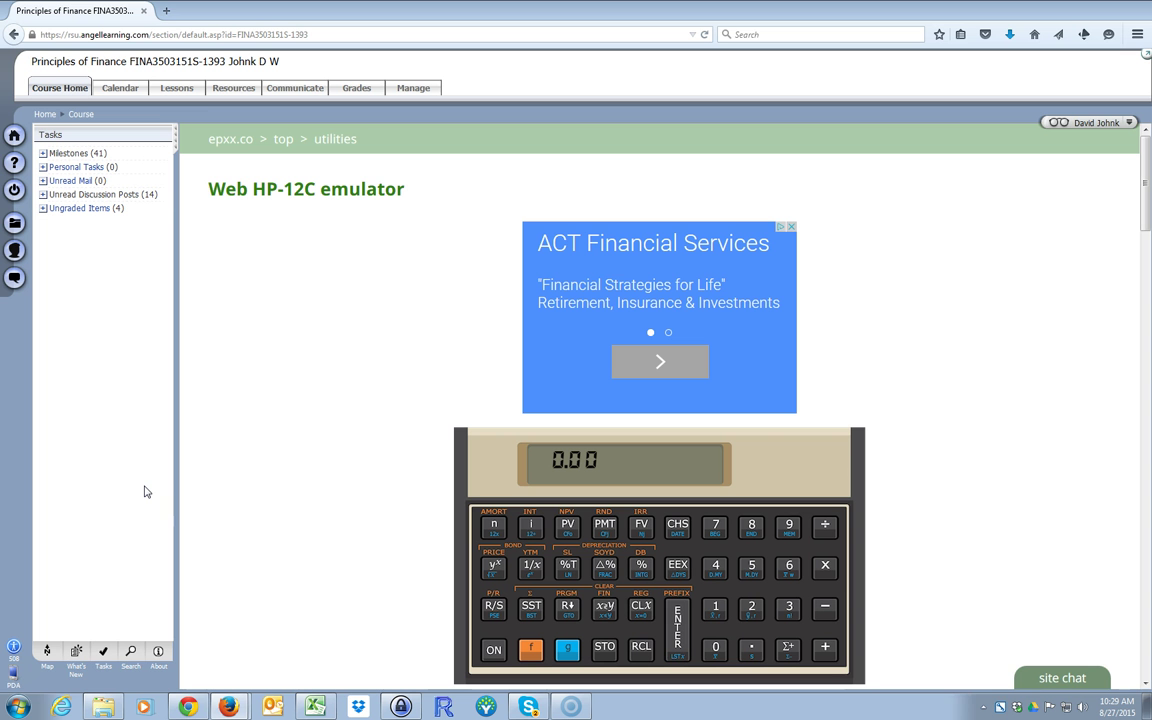
pyautogui.click(533, 652)
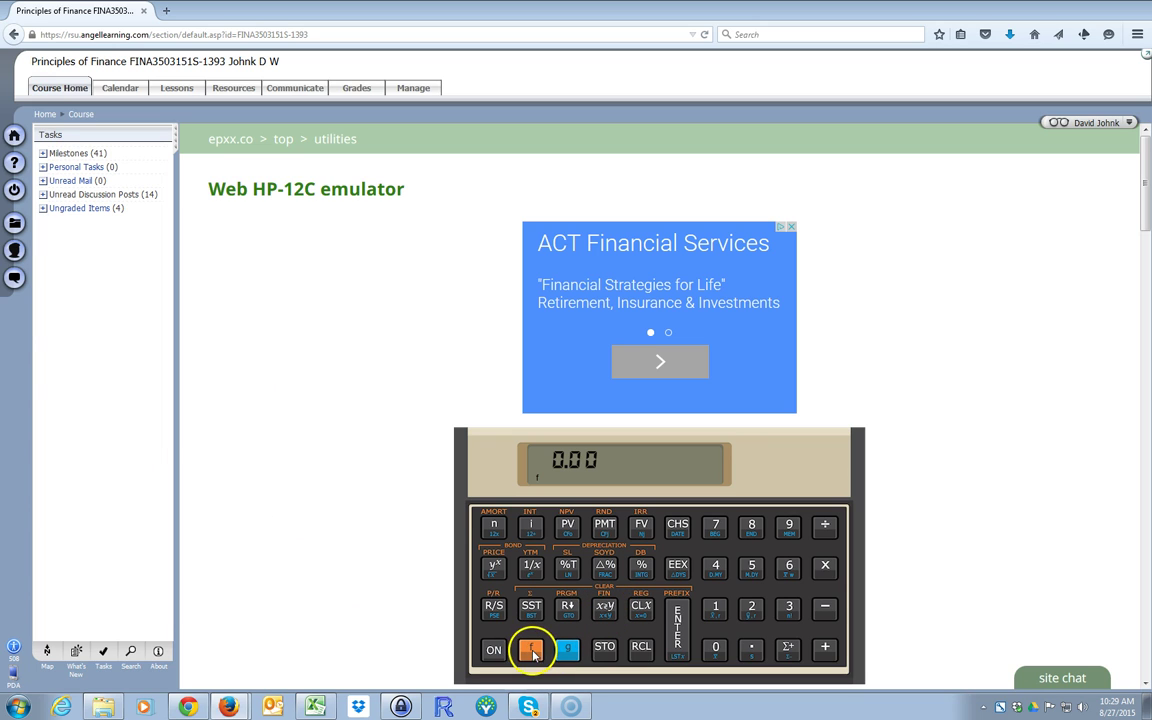
pyautogui.click(605, 606)
pyautogui.click(787, 563)
pyautogui.click(731, 649)
pyautogui.click(492, 528)
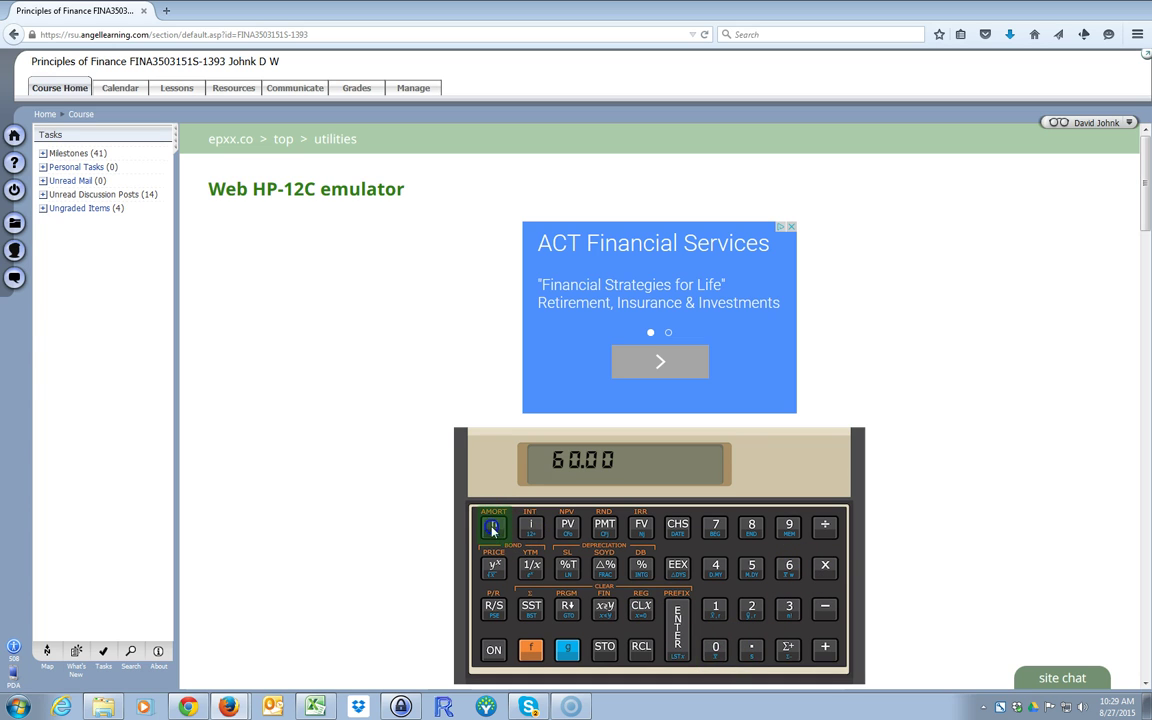
# Switch to Excel and format the interest rates in C20:D20 as percentages with two decimal places.
pyautogui.hotkey('alt', 'Tab')
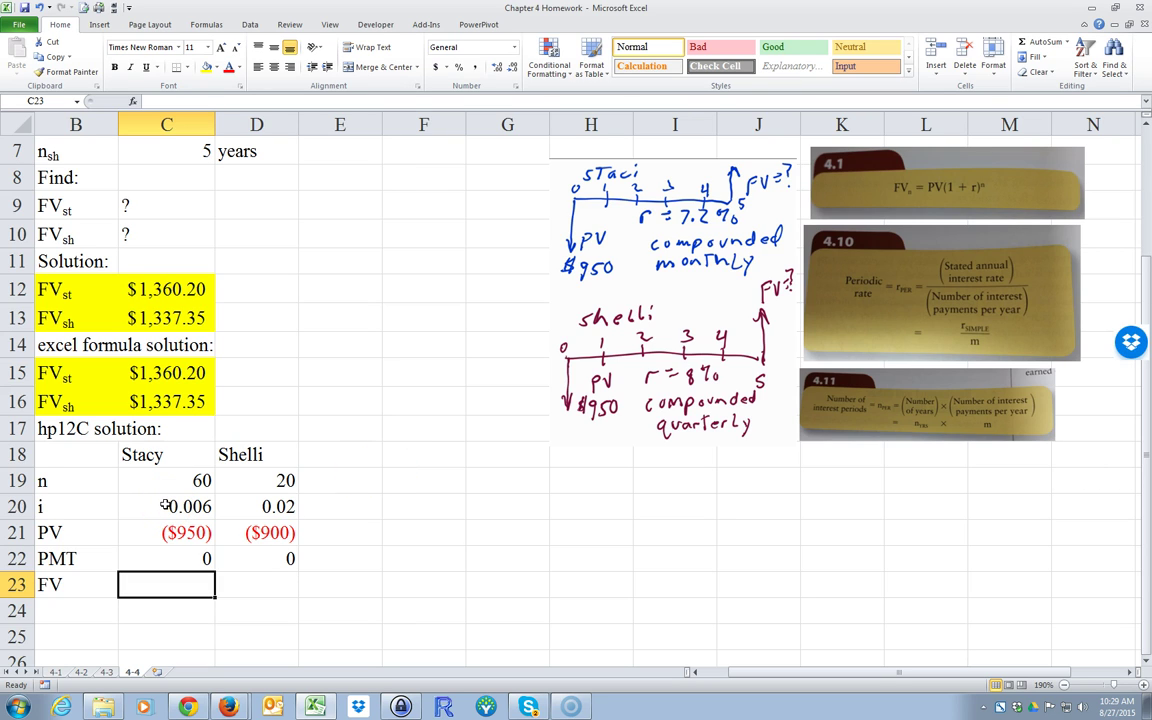
pyautogui.moveTo(165, 505); pyautogui.dragTo(255, 506)
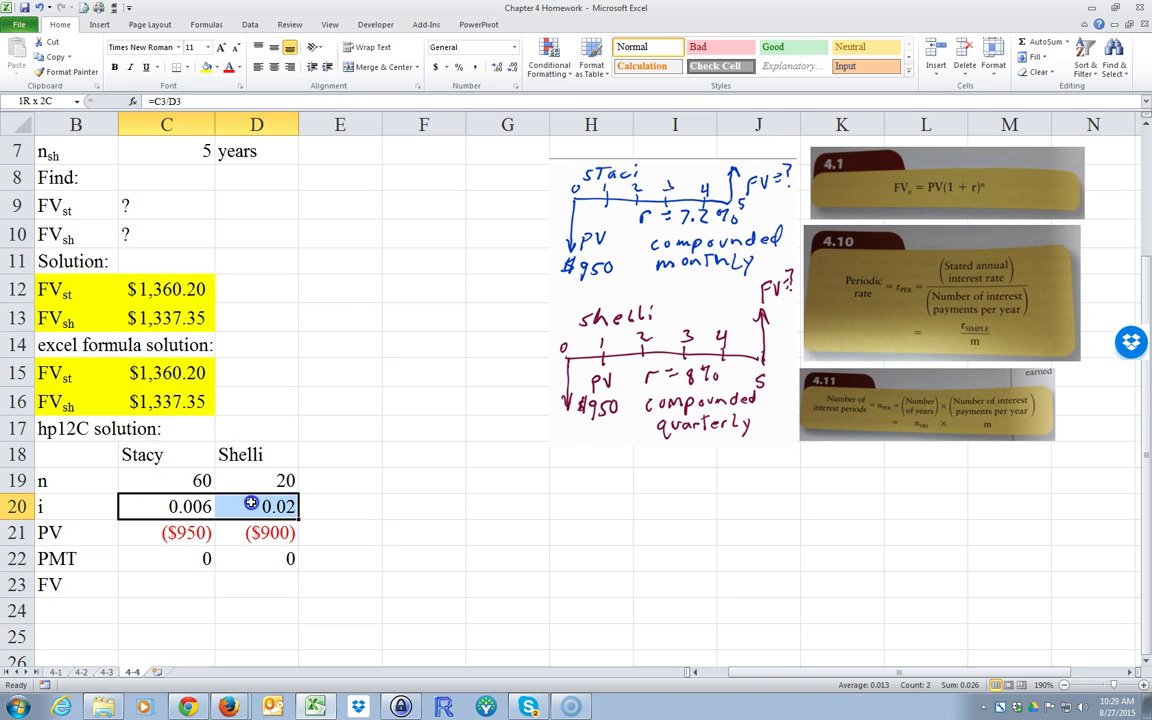
pyautogui.click(459, 68)
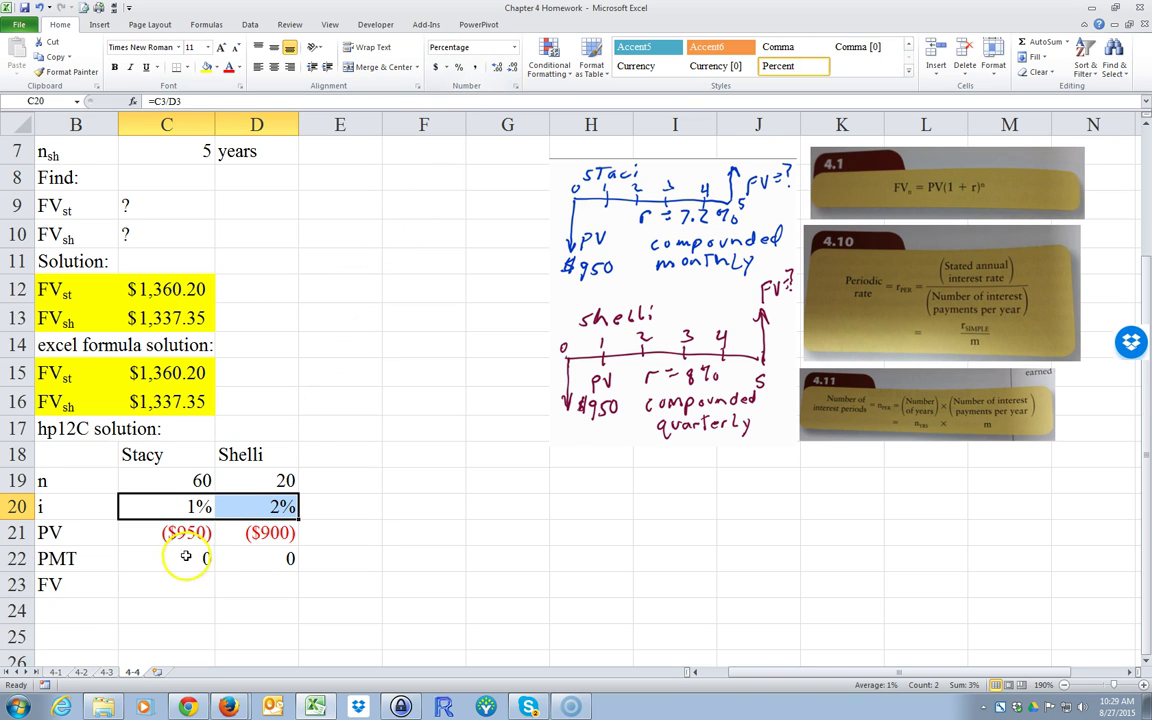
pyautogui.click(491, 67)
pyautogui.click(491, 67)
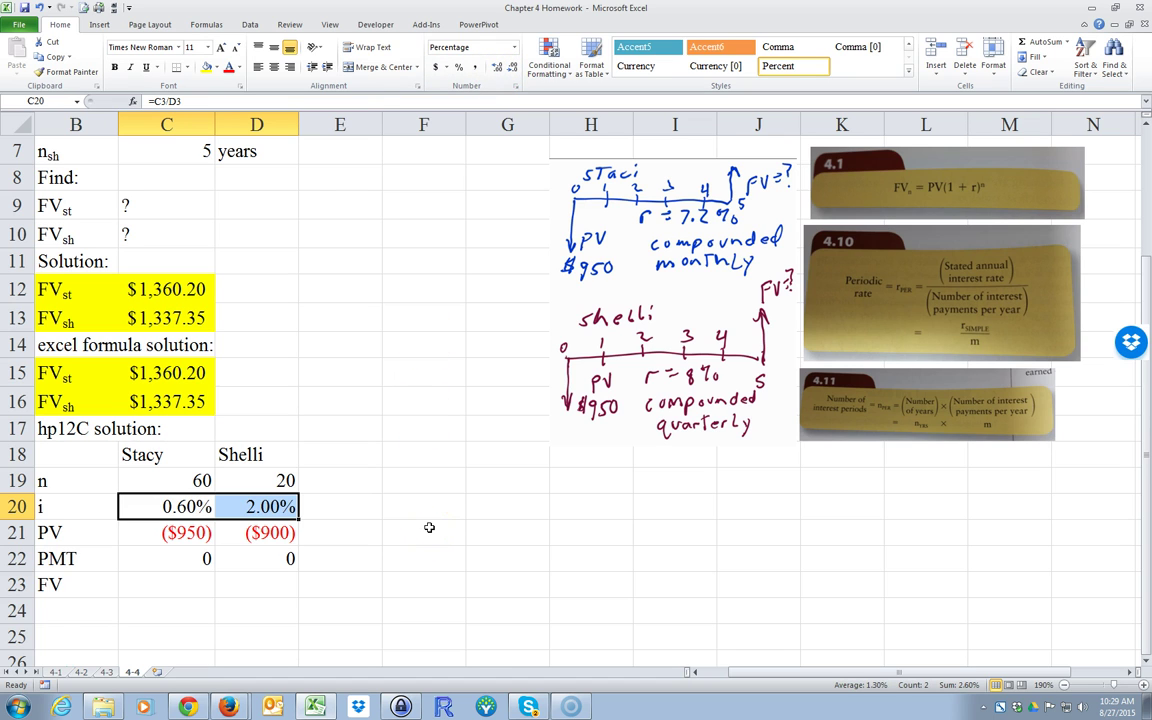
# Switch to the HP-12C emulator in Firefox and store 0.6 as the interest rate i.
pyautogui.hotkey('alt', 'Tab')
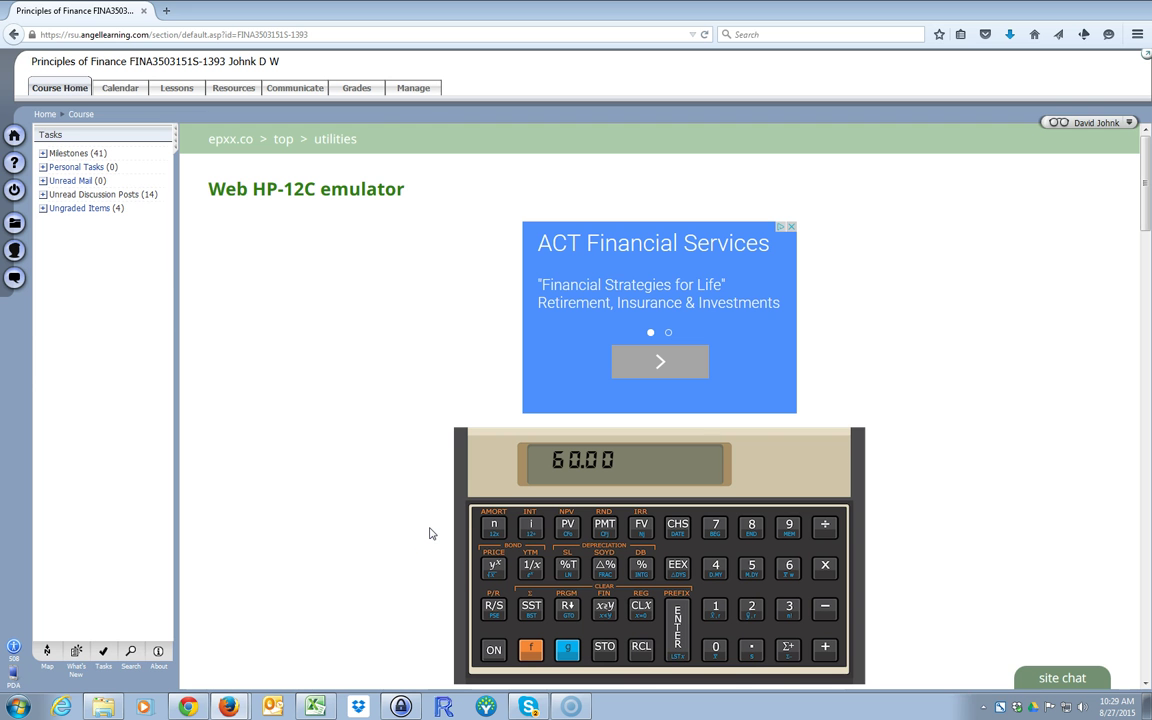
pyautogui.click(751, 649)
pyautogui.click(712, 645)
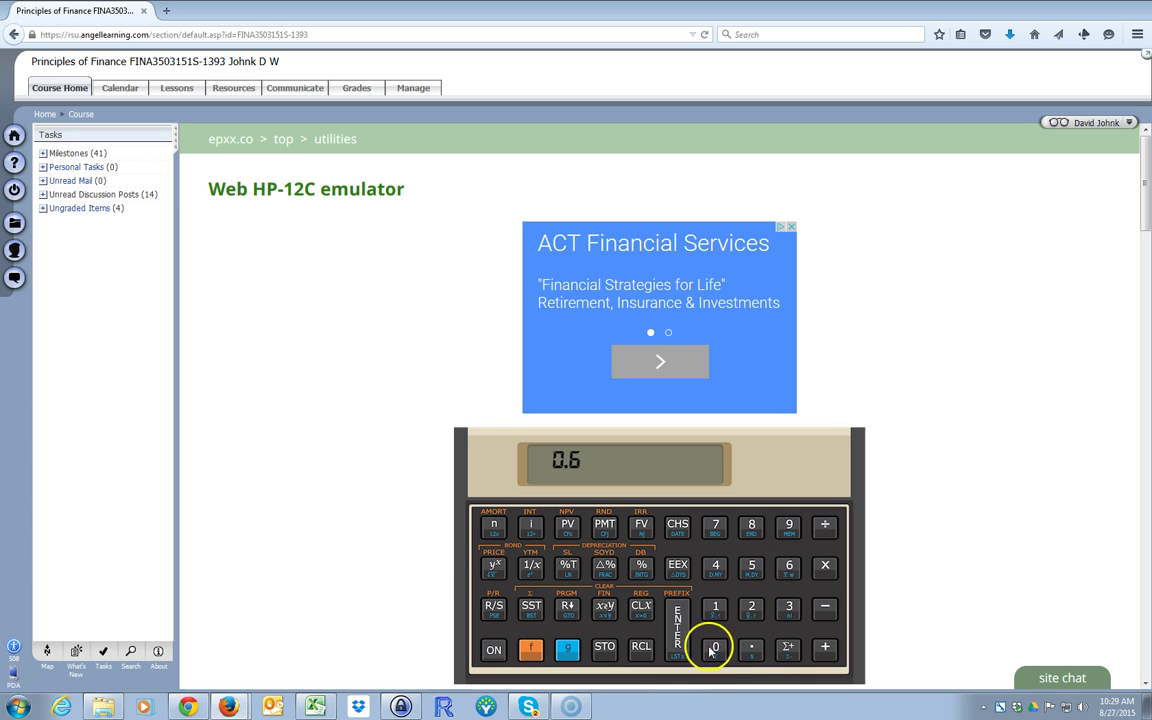
pyautogui.click(529, 533)
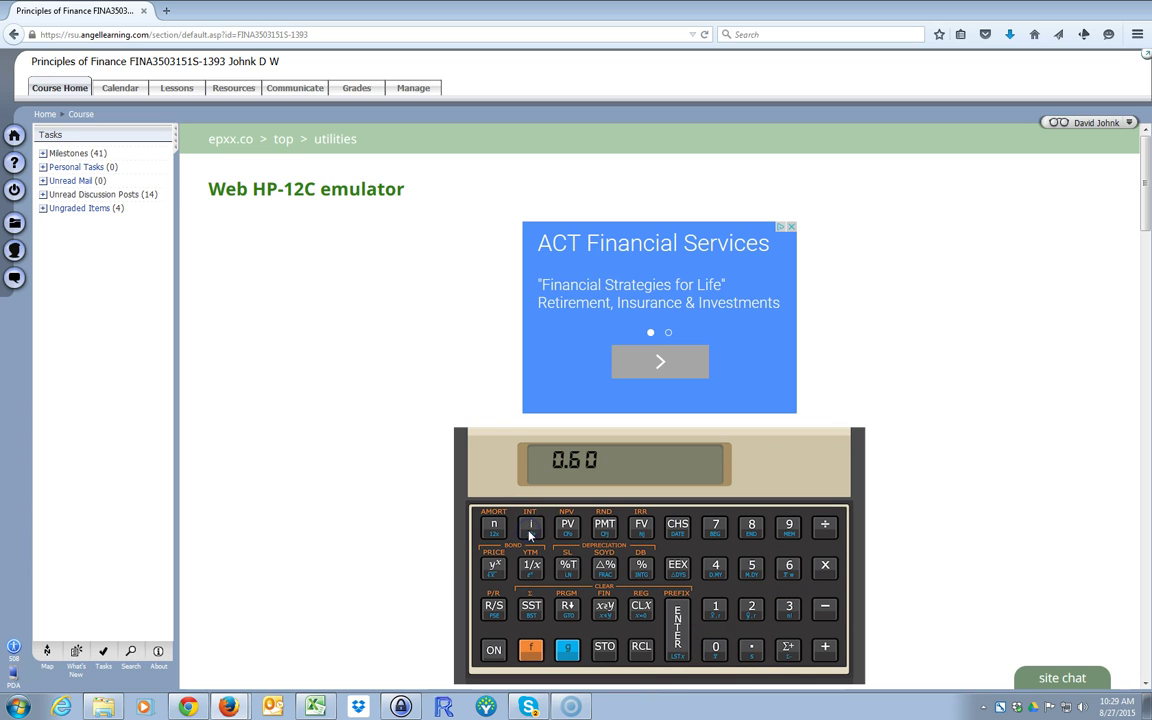
# Check the first investor's PV in Excel and store -950 as PV on the HP-12C emulator.
pyautogui.hotkey('alt', 'Tab')
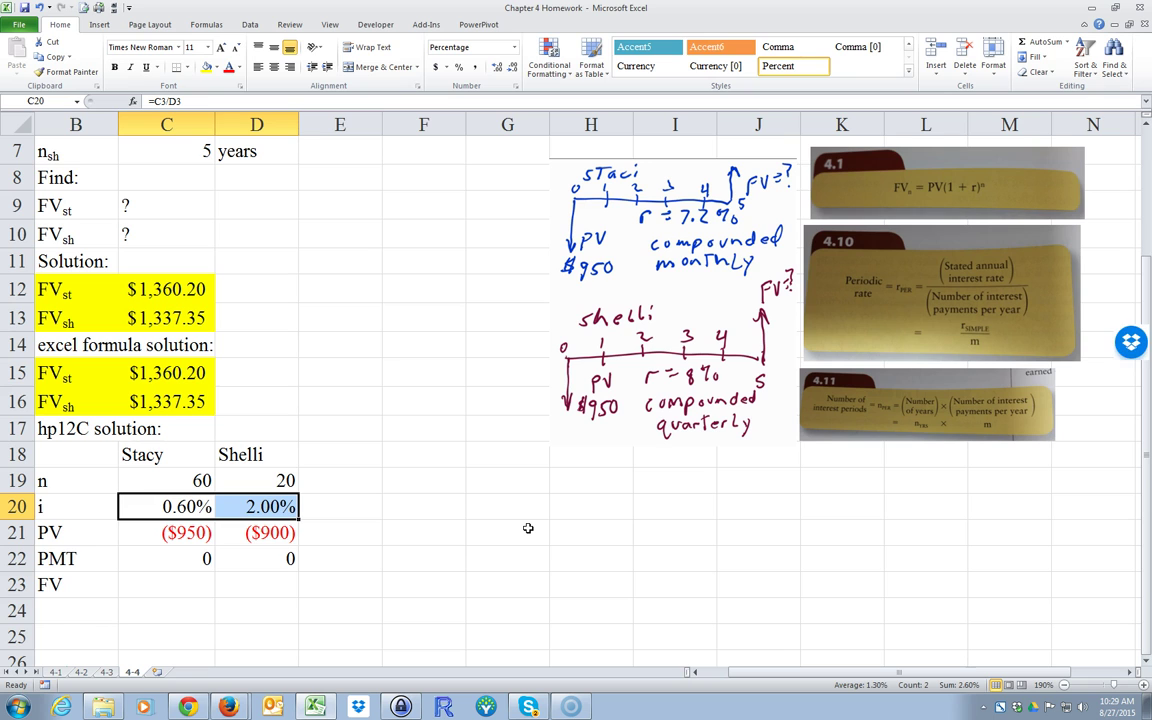
pyautogui.hotkey('alt', 'Tab')
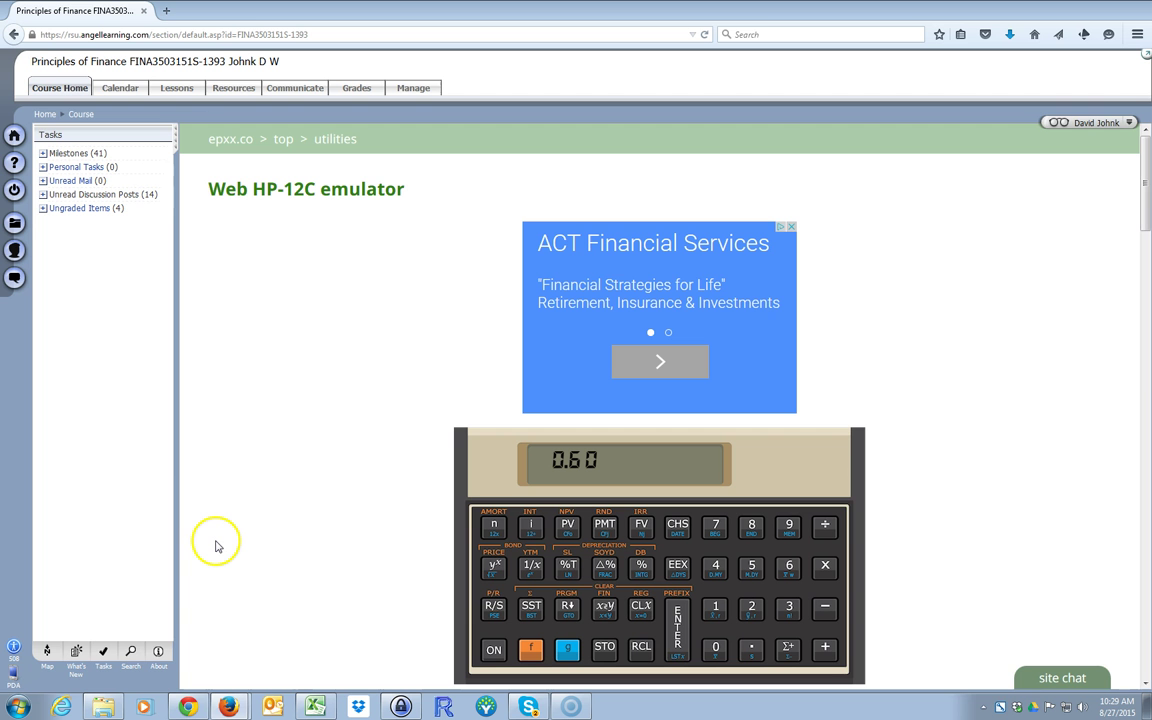
pyautogui.click(785, 521)
pyautogui.click(714, 645)
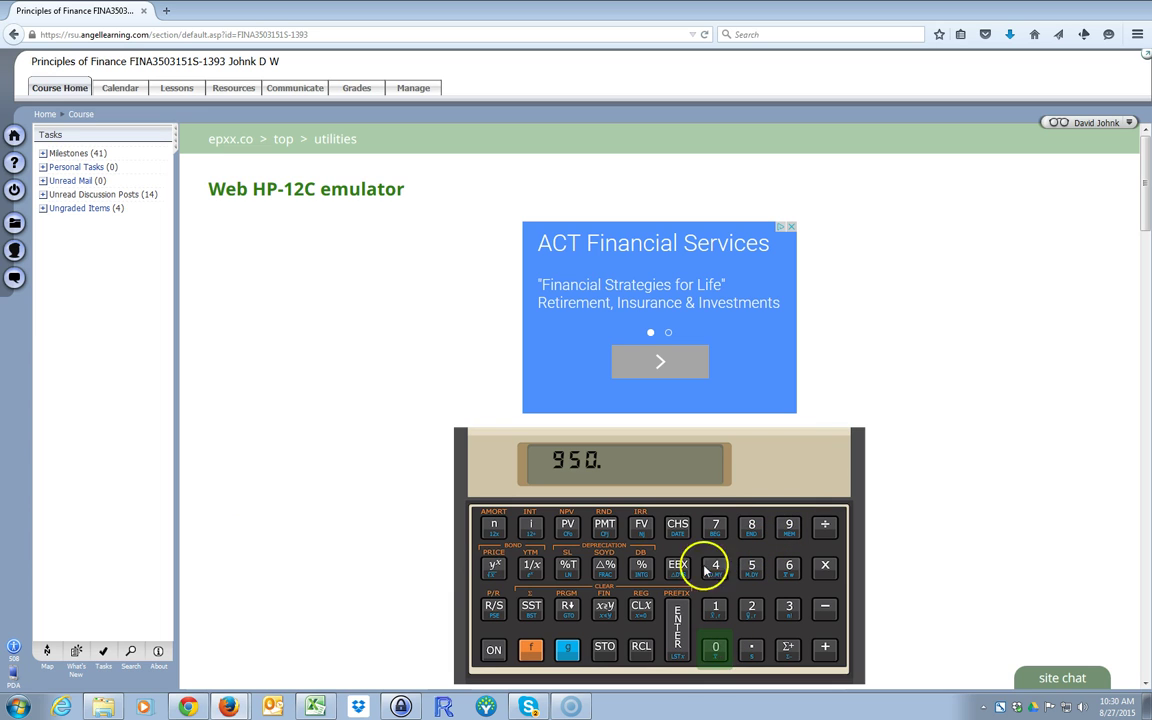
pyautogui.click(675, 527)
pyautogui.click(569, 528)
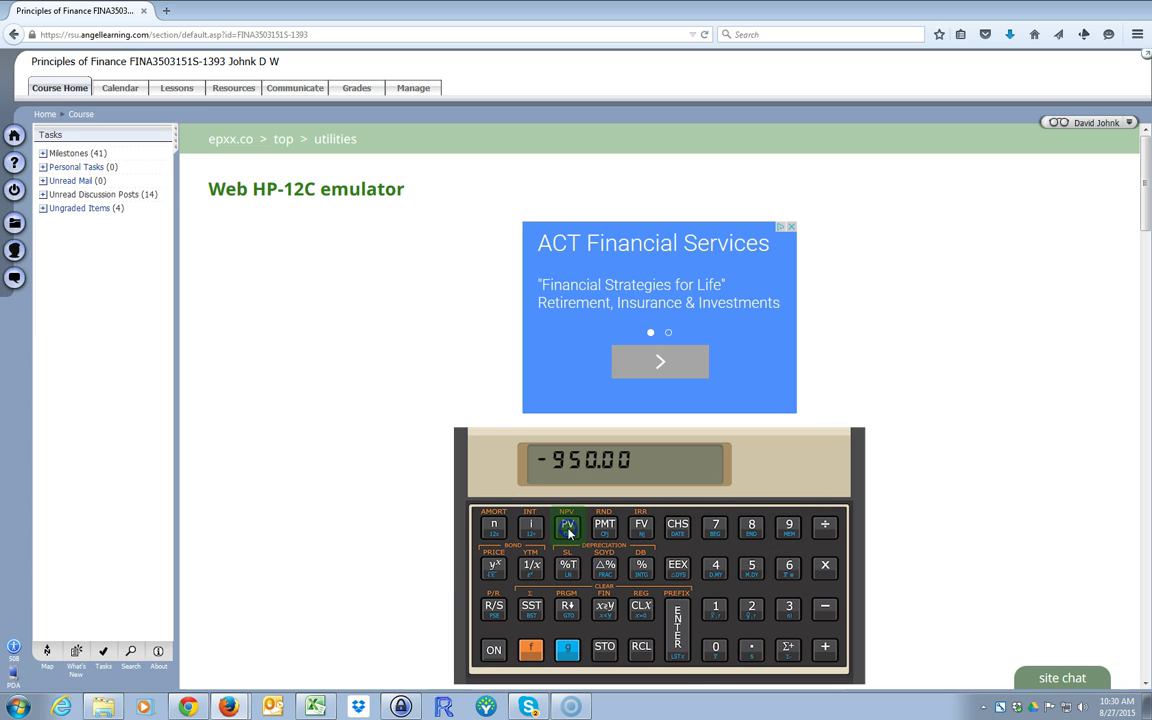
# Store 0 as PMT and solve for FV on the HP-12C emulator, returning to the Excel worksheet.
pyautogui.click(715, 646)
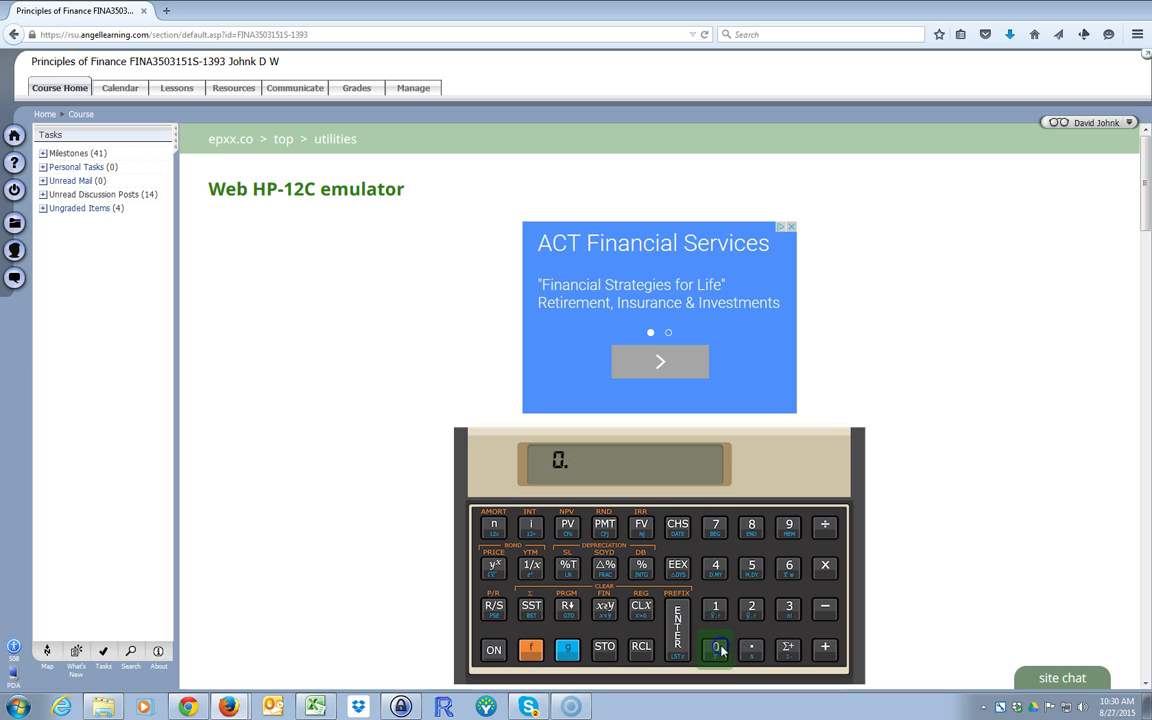
pyautogui.click(604, 527)
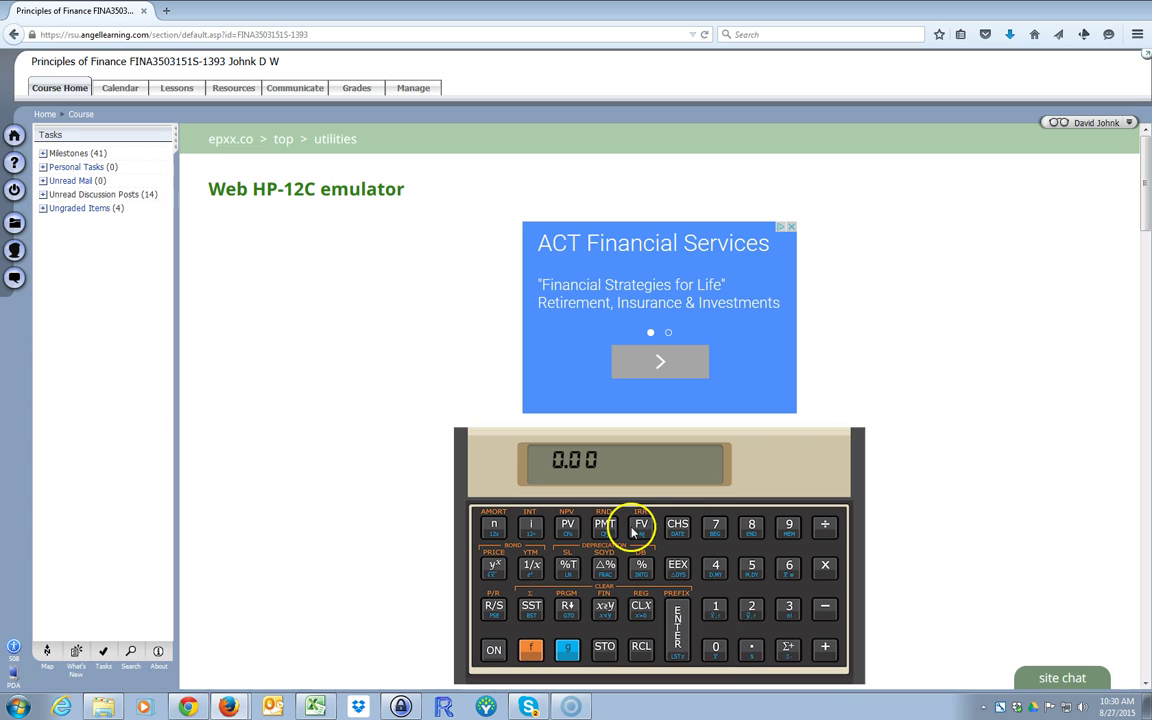
pyautogui.click(640, 529)
pyautogui.click(640, 529)
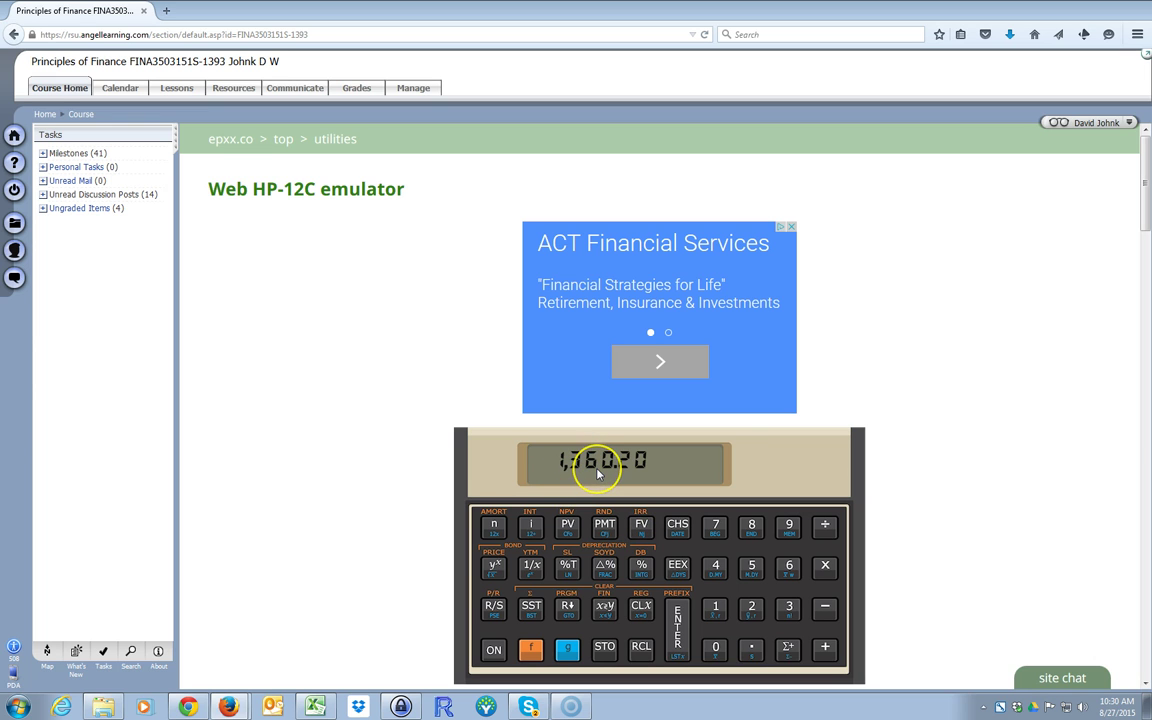
pyautogui.hotkey('alt', 'Tab')
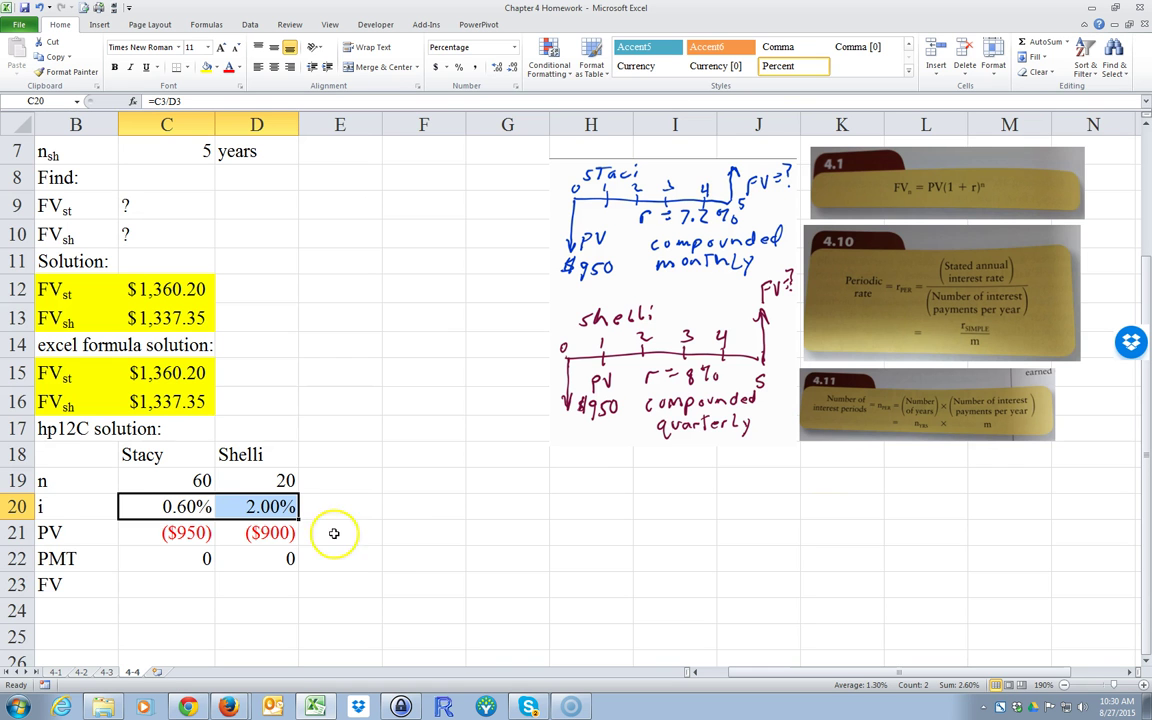
# Enter 1360.20 as the first investor's FV in C23 and format it with the dollar accounting format.
pyautogui.click(147, 585)
pyautogui.write('1360.20')
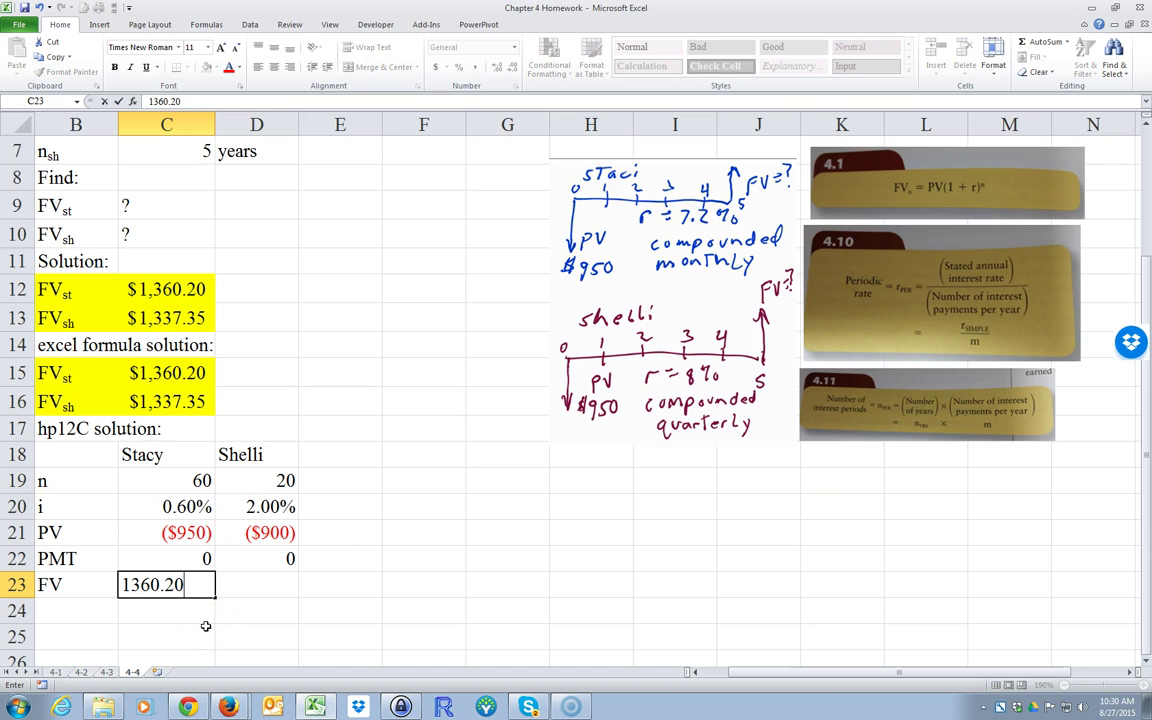
pyautogui.press('Return')
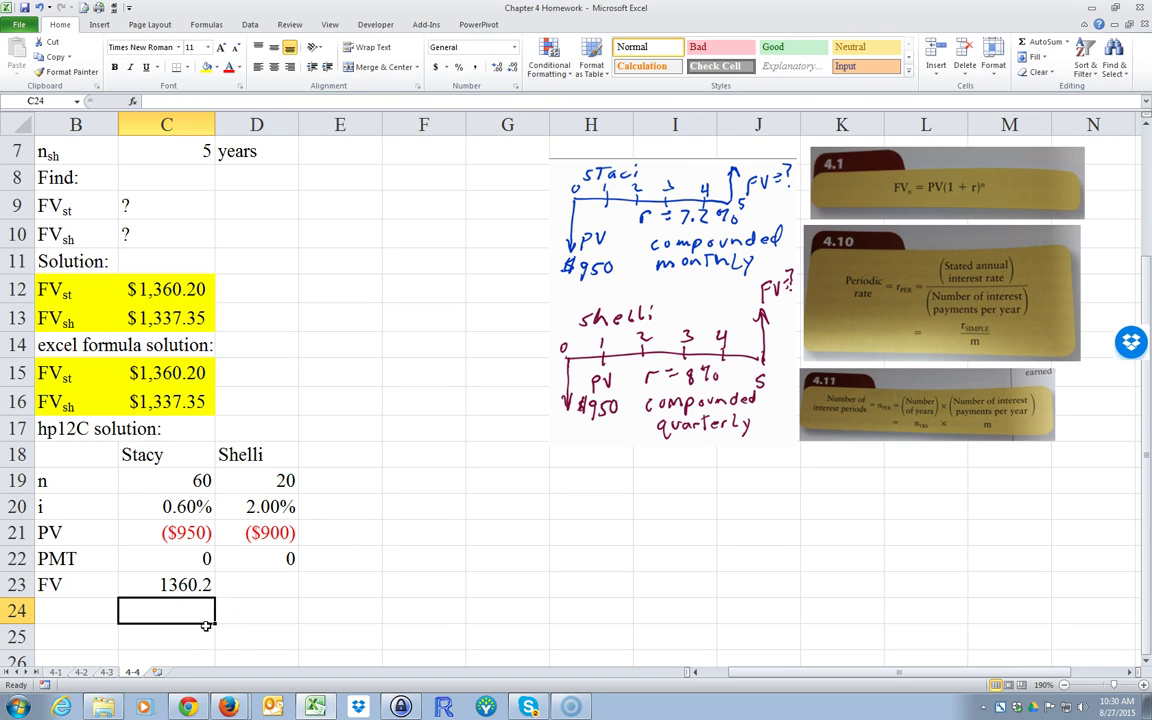
pyautogui.click(160, 587)
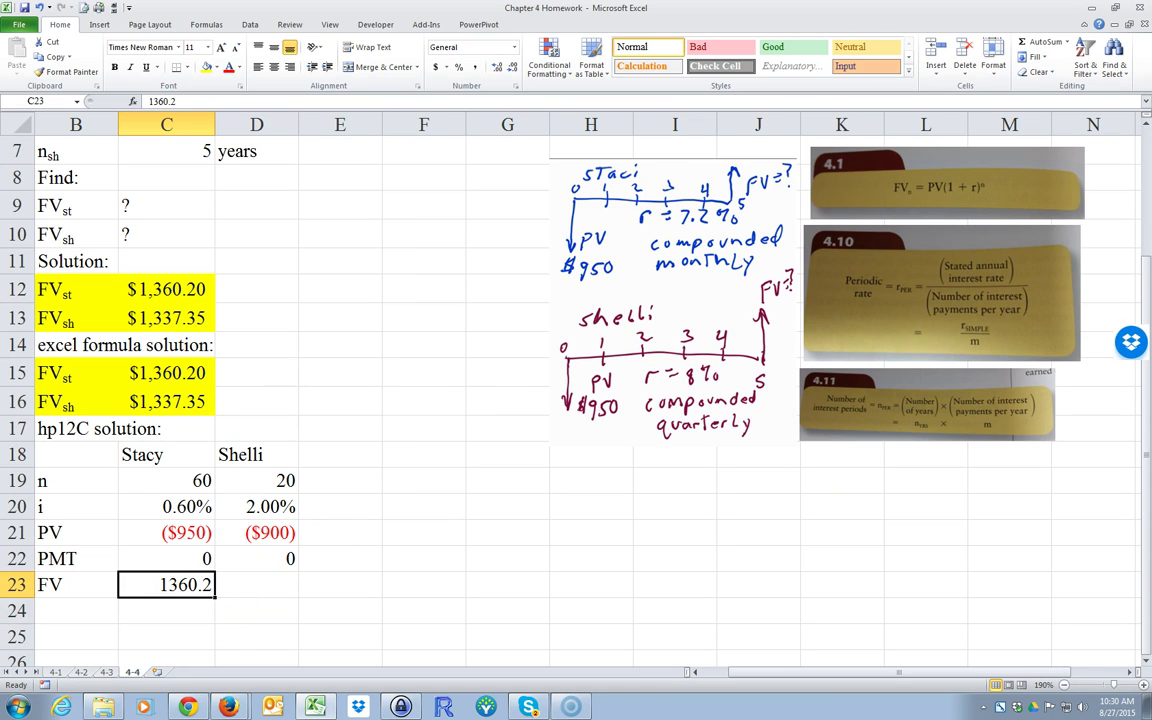
pyautogui.click(436, 67)
pyautogui.click(250, 585)
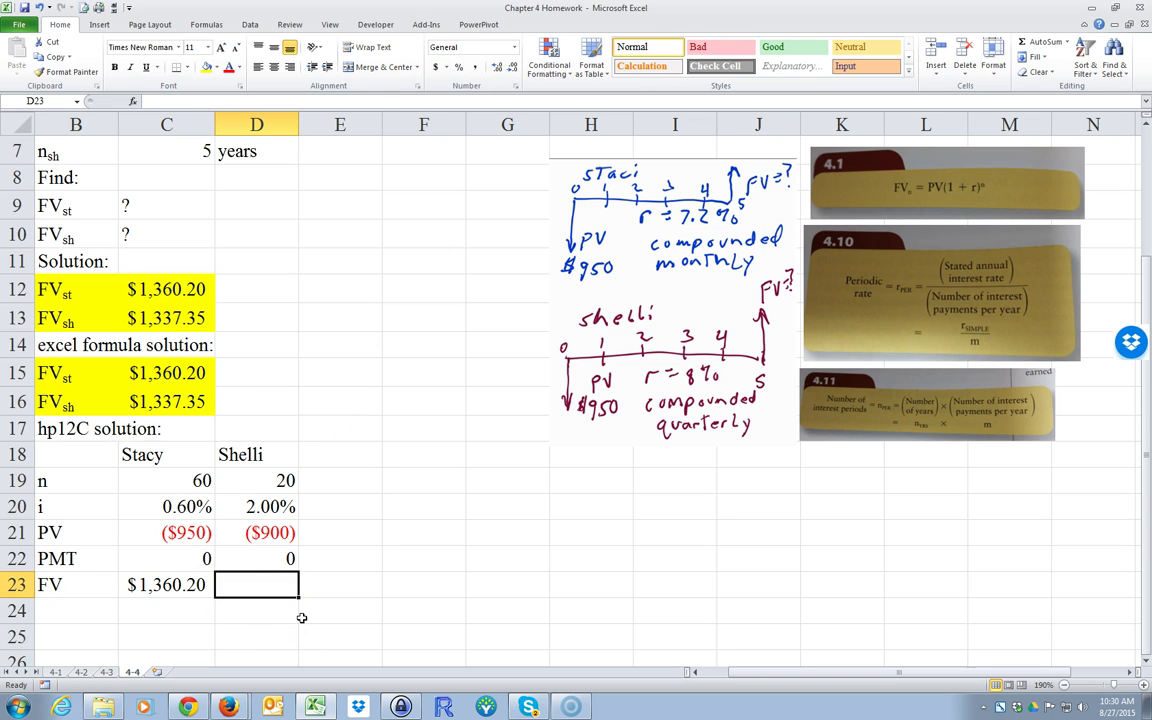
# Switch to the HP-12C emulator in Firefox and clear its financial registers and display.
pyautogui.hotkey('alt', 'Tab')
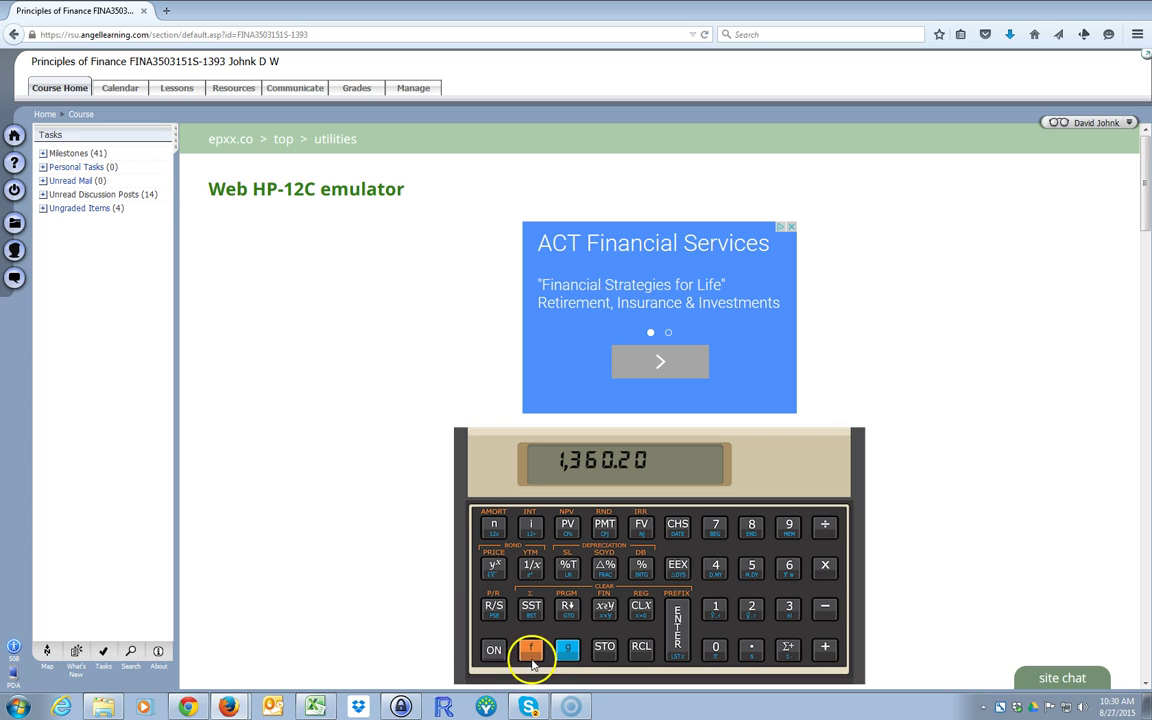
pyautogui.click(604, 608)
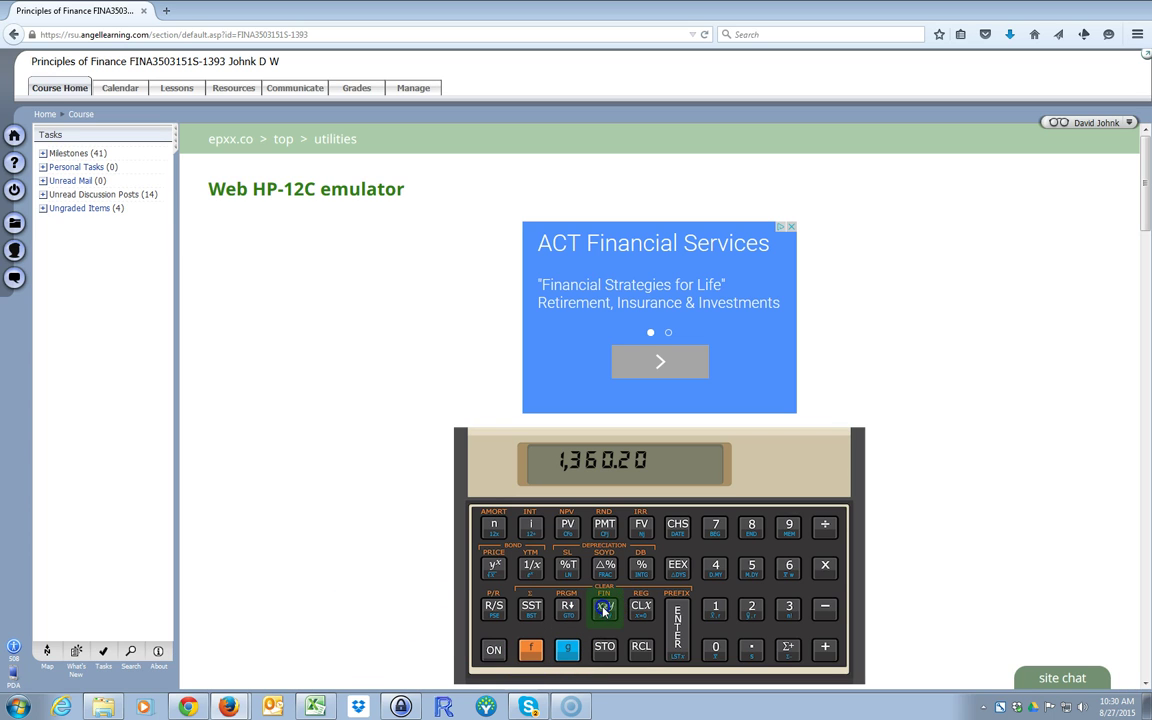
pyautogui.click(638, 608)
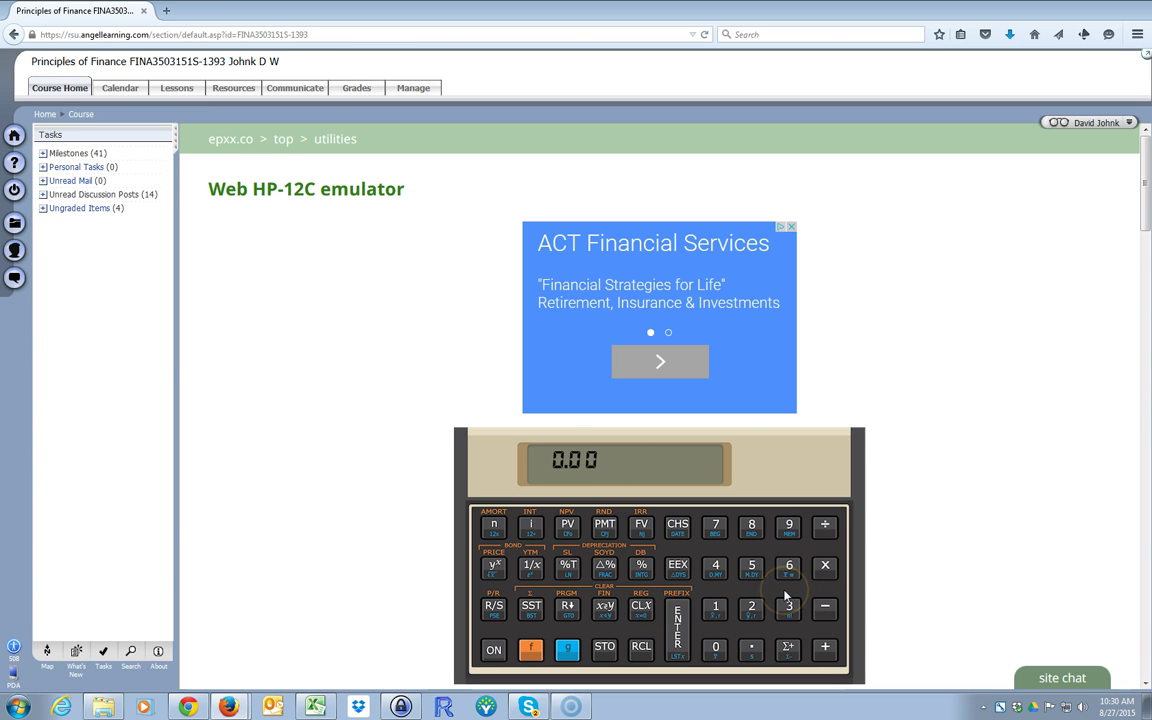
# Check the second investor's n in Excel and store 20 as n on the HP-12C emulator.
pyautogui.hotkey('alt', 'Tab')
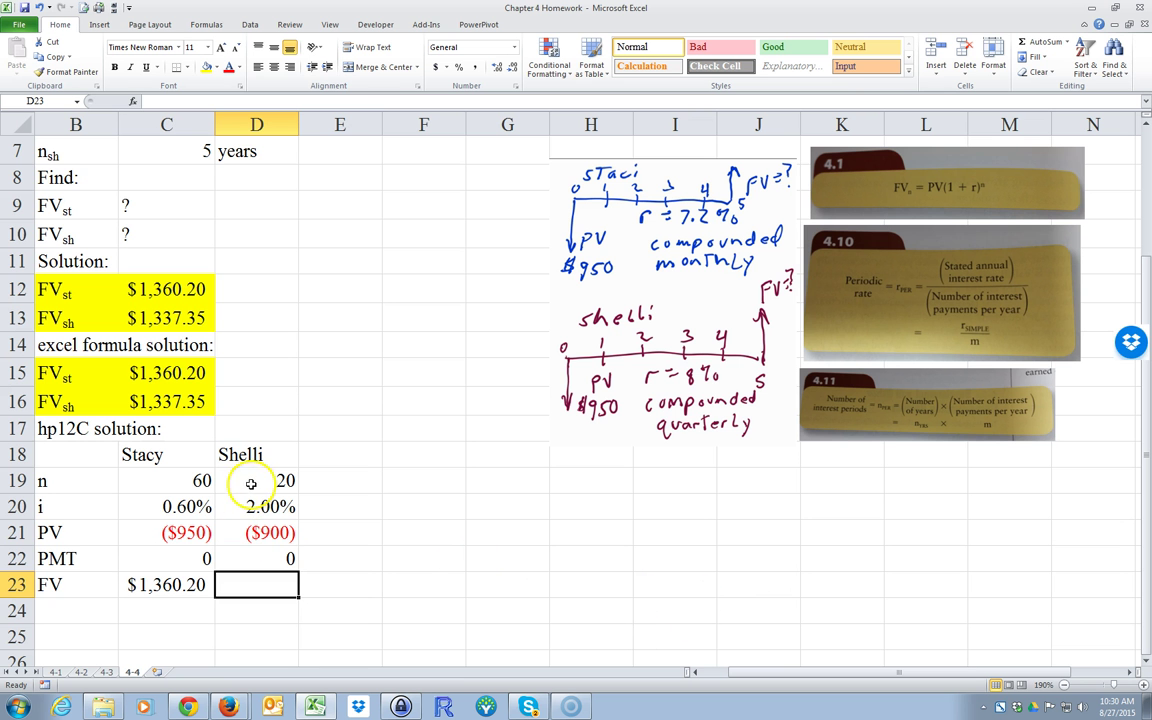
pyautogui.hotkey('alt', 'Tab')
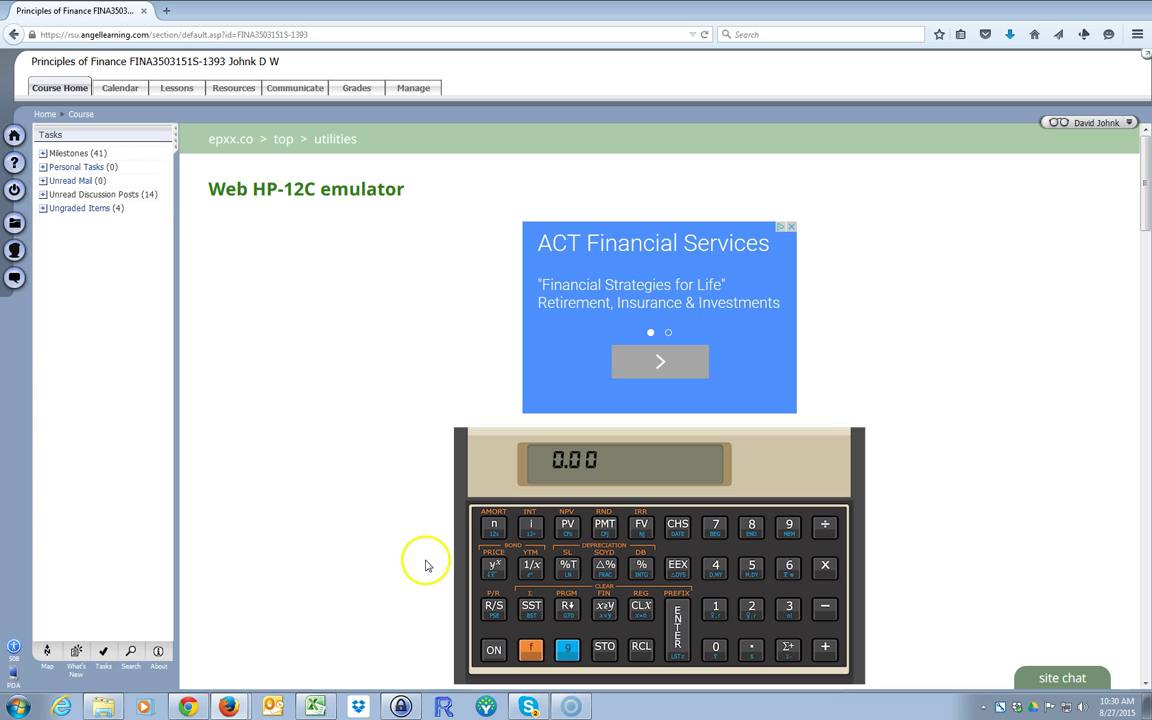
pyautogui.click(751, 607)
pyautogui.click(718, 648)
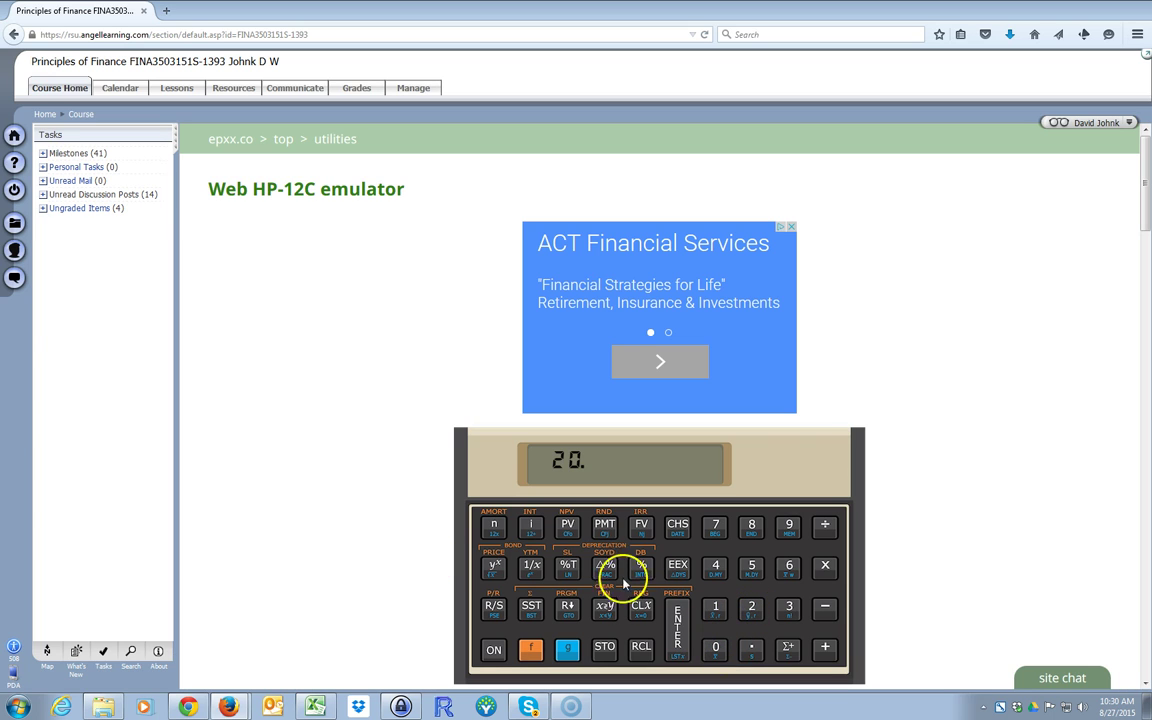
pyautogui.click(496, 527)
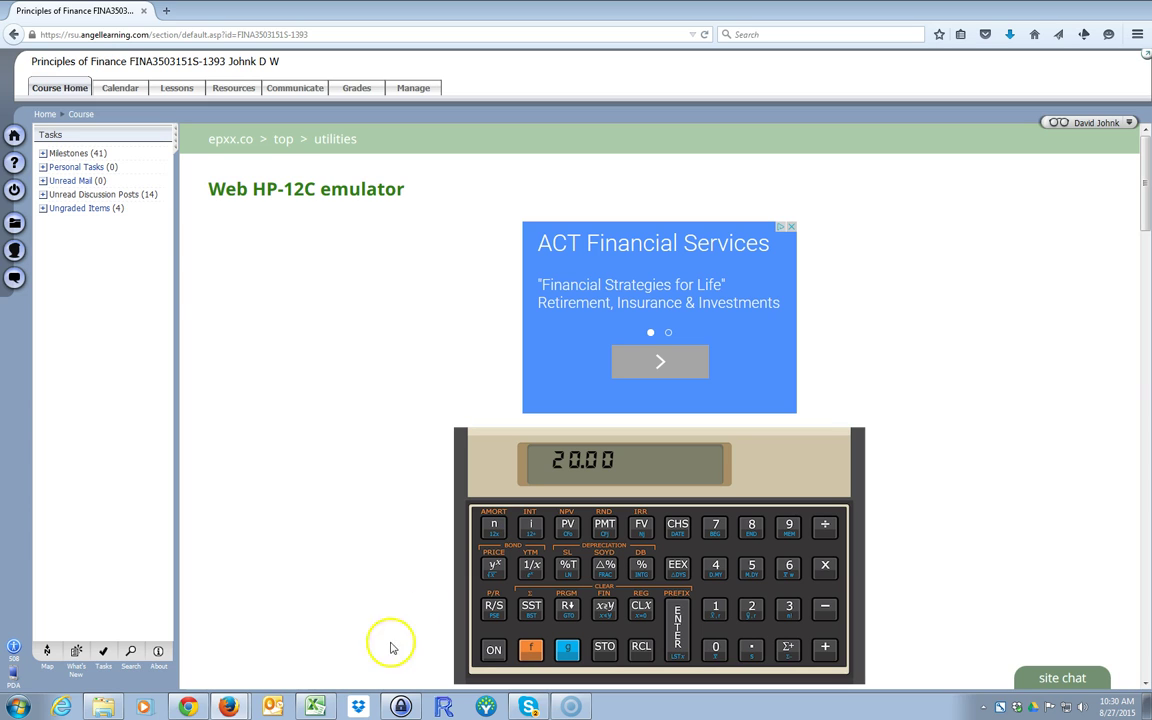
# Check the second investor's periodic rate in Excel and store 2 as i on the HP-12C emulator.
pyautogui.hotkey('alt', 'Tab')
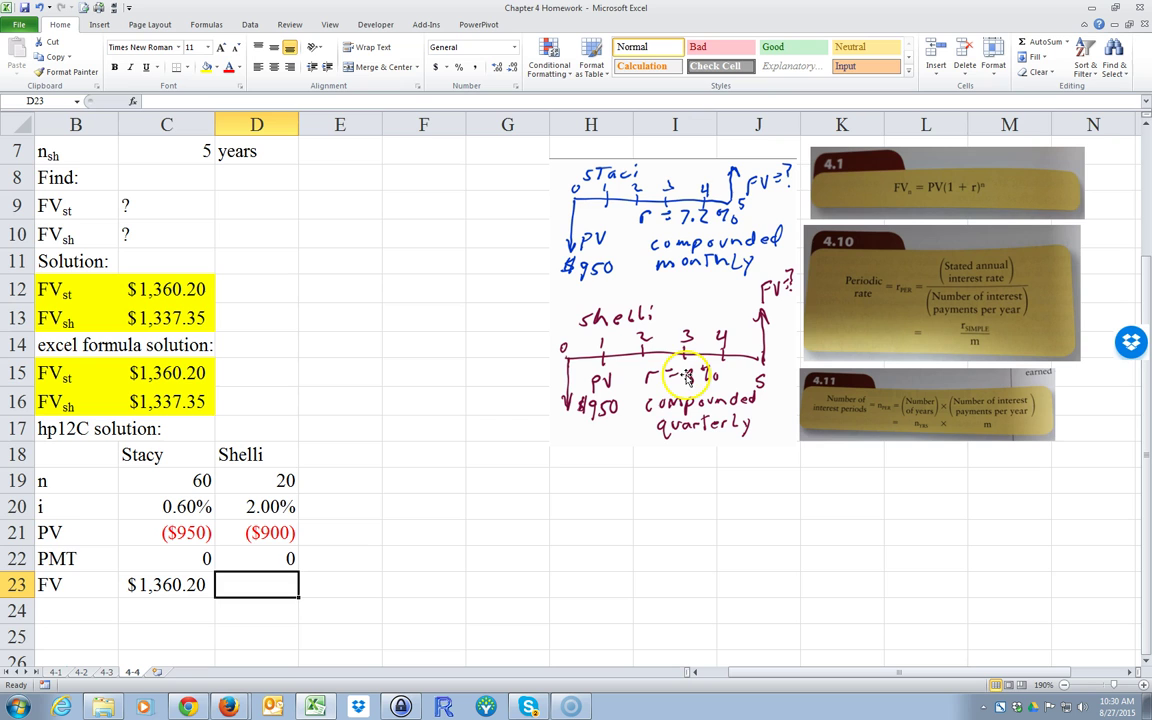
pyautogui.hotkey('alt', 'Tab')
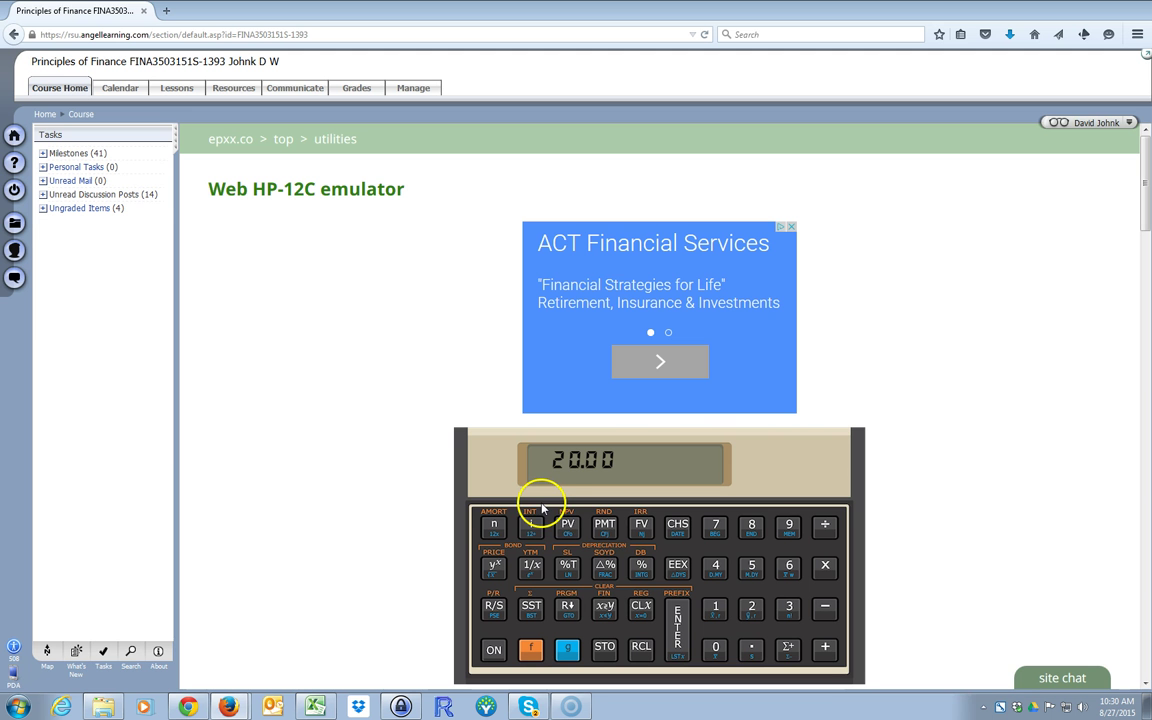
pyautogui.click(753, 609)
pyautogui.click(530, 525)
# Check the second investor's given PV in Excel and store -900 as PV on the HP-12C emulator.
pyautogui.hotkey('alt', 'Tab')
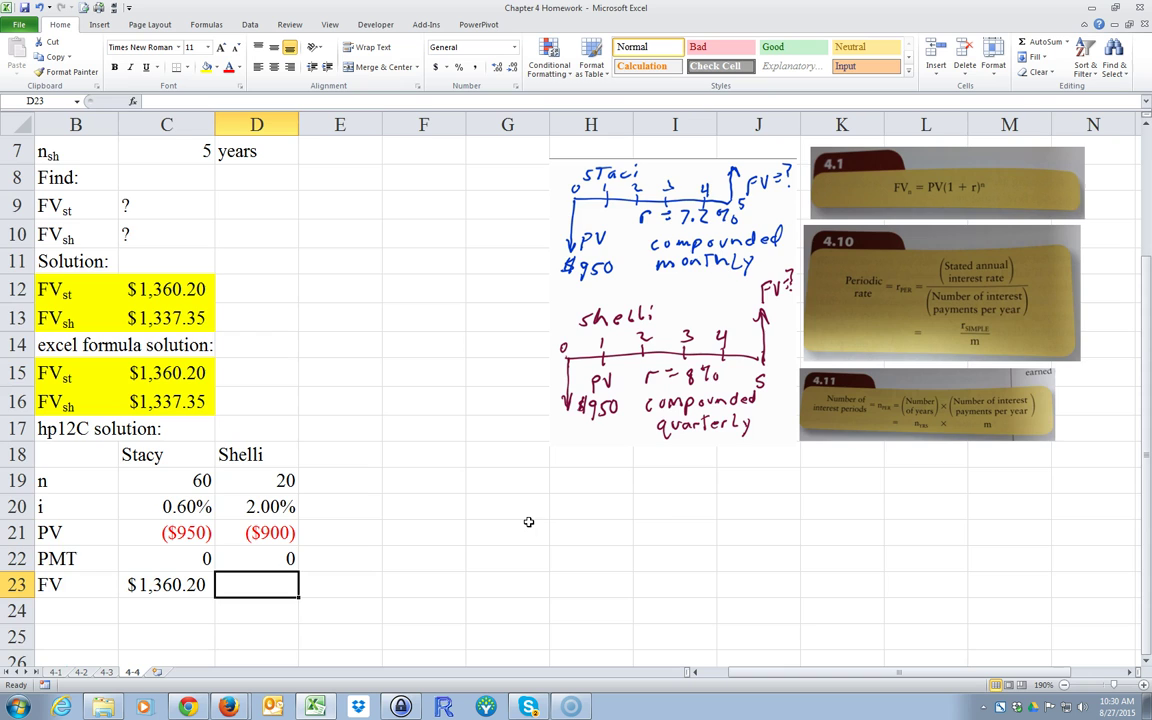
pyautogui.scroll(2, 514, 532)
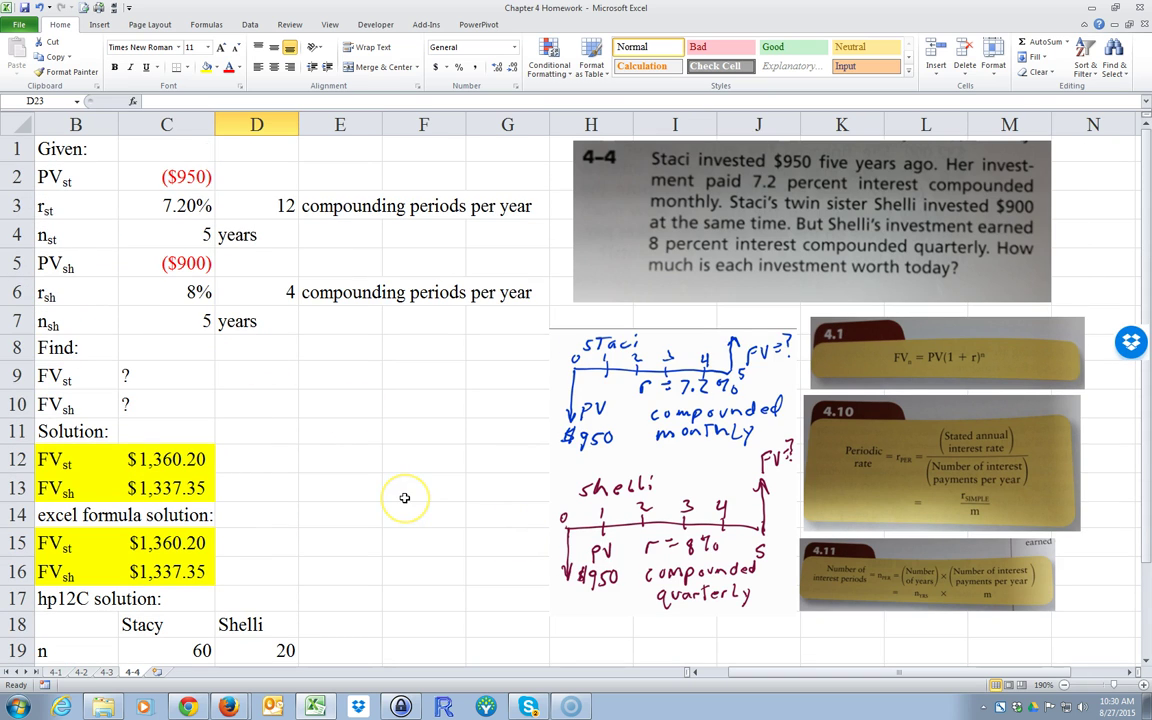
pyautogui.scroll(-3, 408, 496)
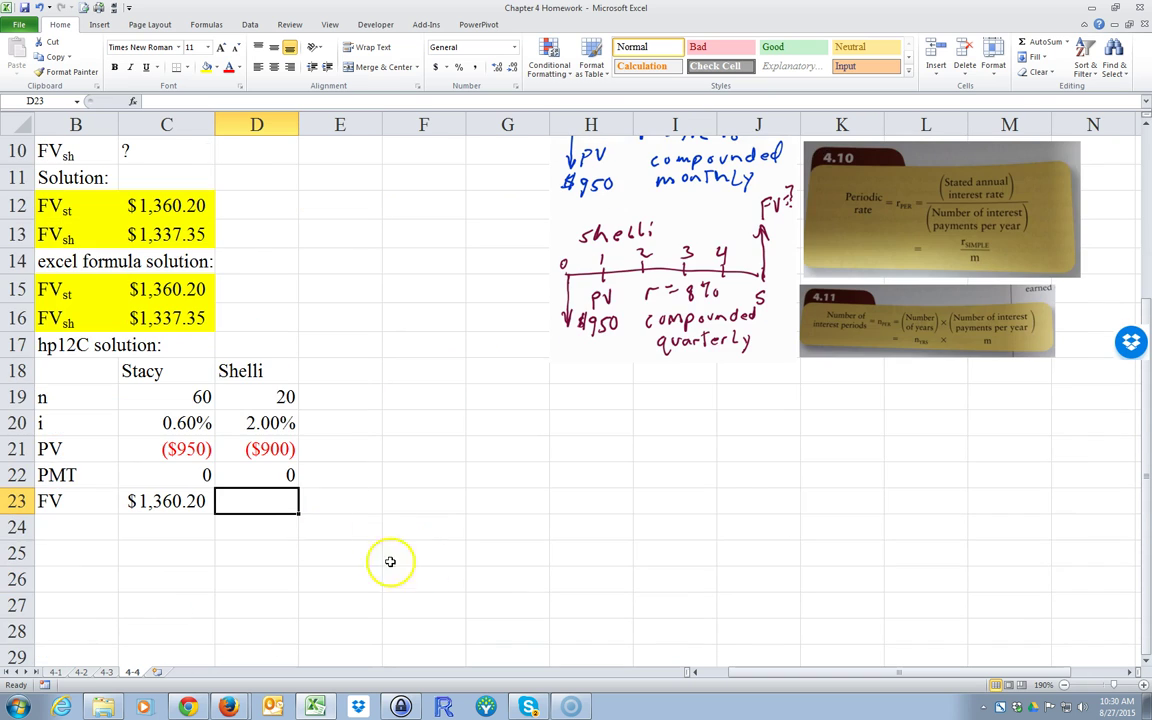
pyautogui.hotkey('alt', 'Tab')
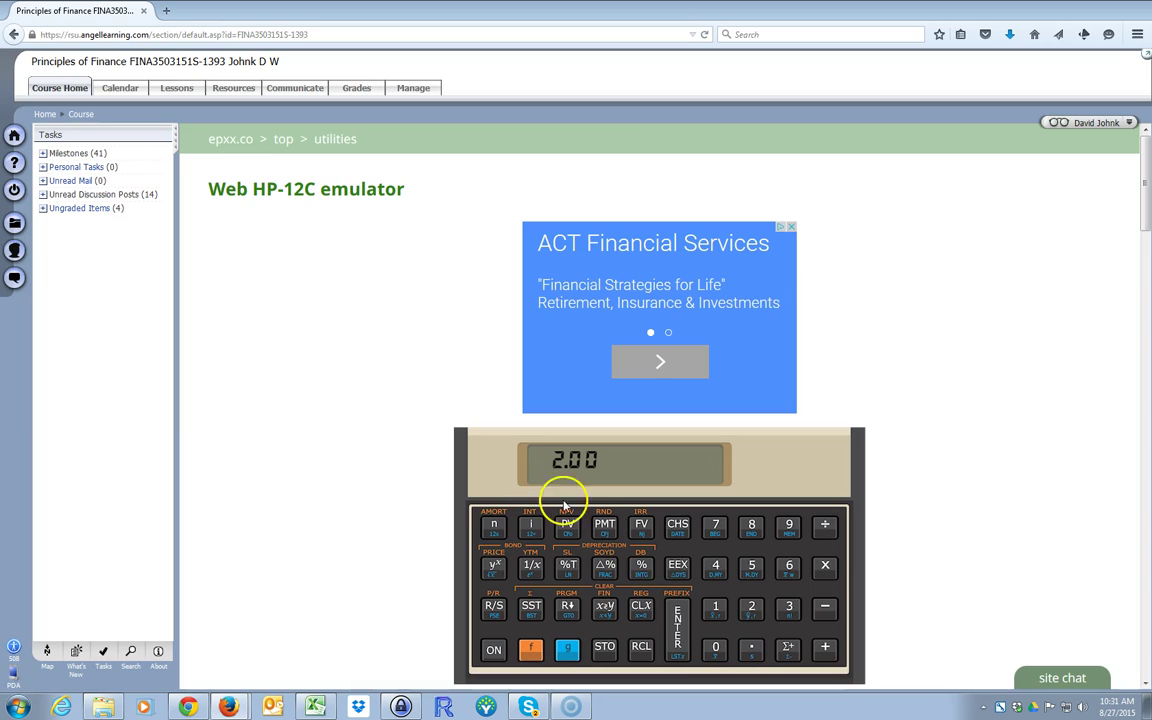
pyautogui.click(789, 524)
pyautogui.doubleClick(715, 648)
pyautogui.click(677, 524)
pyautogui.click(566, 525)
# Store 0 as PMT, solve for the second investor's FV on the emulator, and return to the Excel worksheet.
pyautogui.click(712, 645)
pyautogui.click(607, 526)
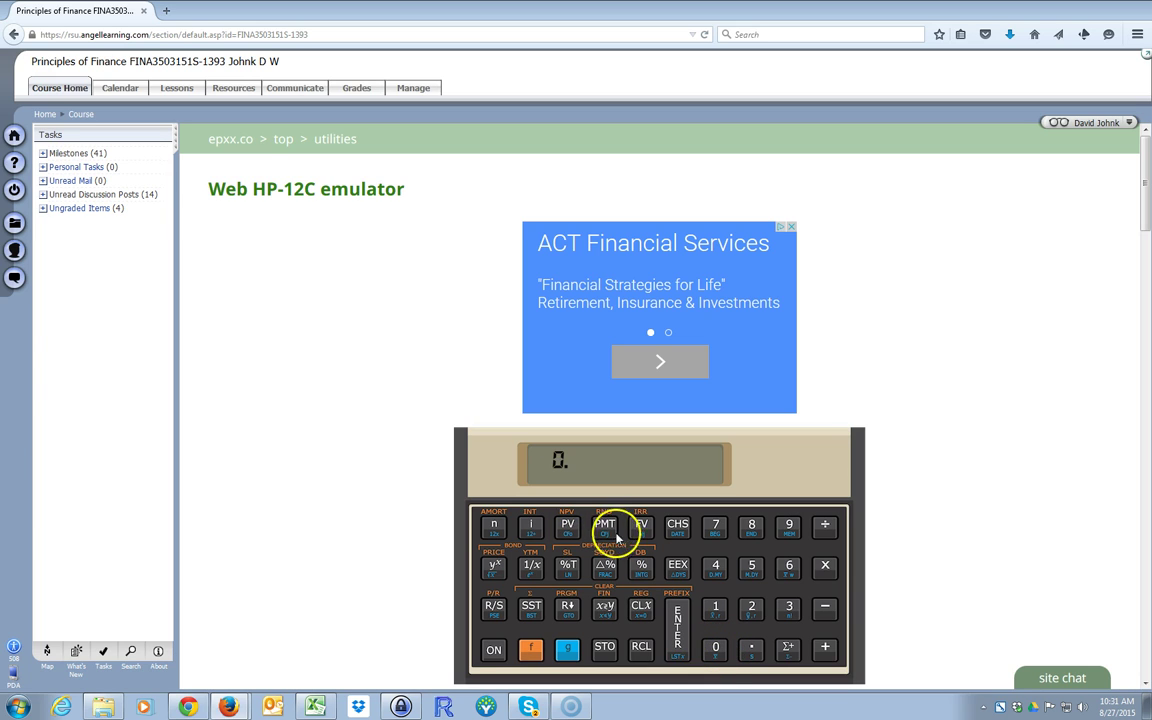
pyautogui.click(637, 528)
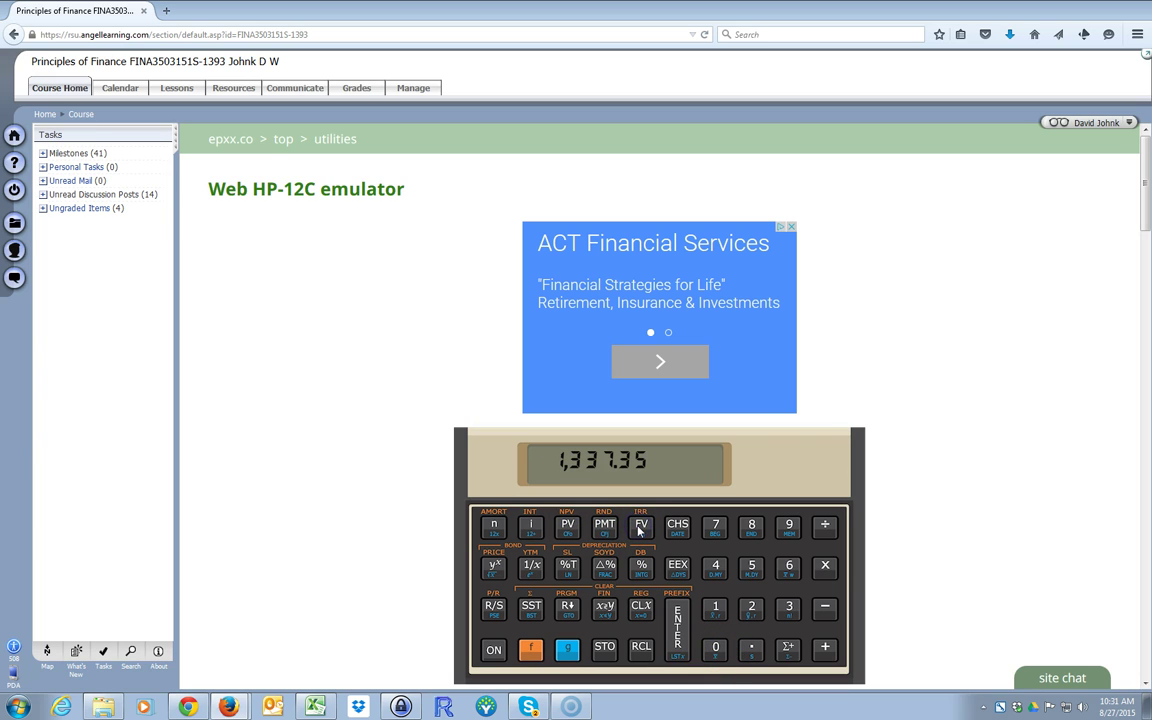
pyautogui.hotkey('alt', 'Tab')
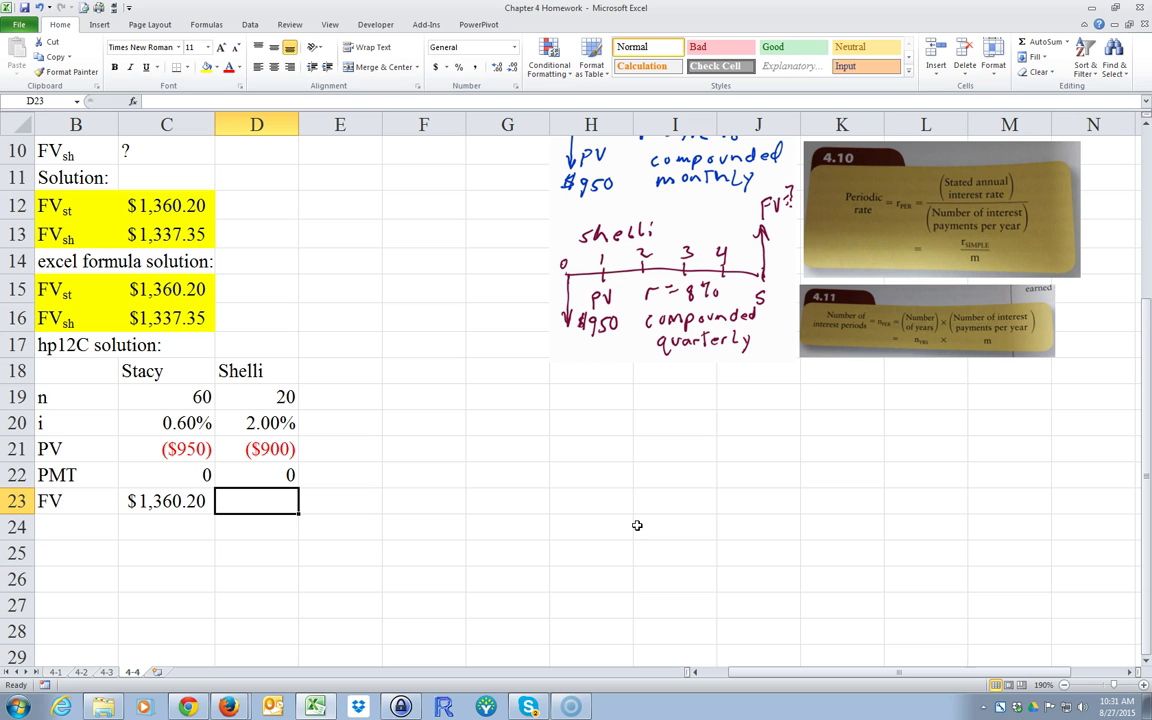
# Enter 1337.35 as the second investor's FV in D23 and highlight the FV row B23:D23 in yellow.
pyautogui.write('13')
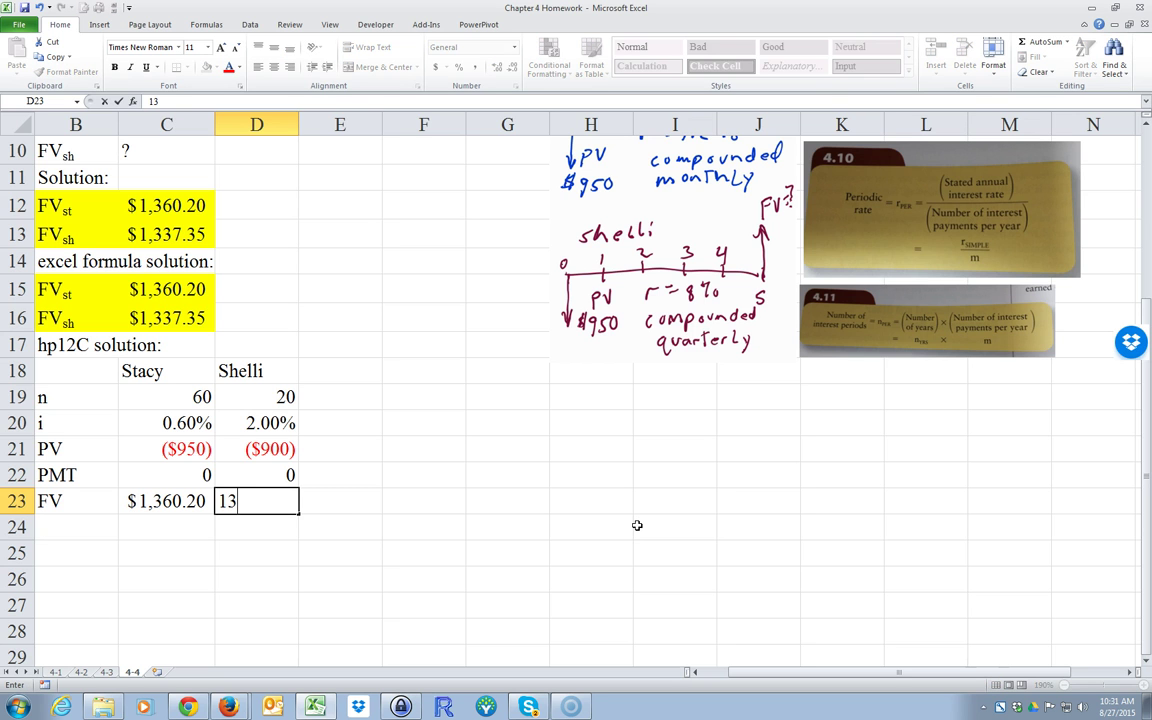
pyautogui.write('37.35')
pyautogui.click(411, 571)
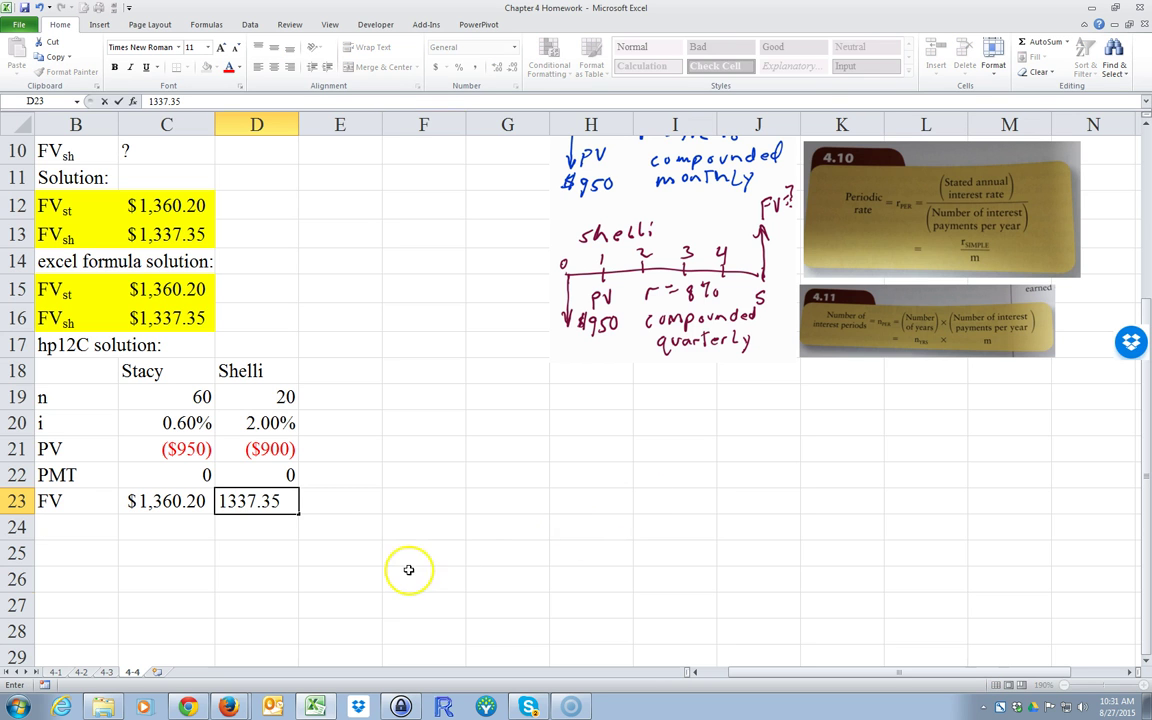
pyautogui.moveTo(75, 501); pyautogui.dragTo(224, 501)
pyautogui.click(207, 67)
# Bold and underline the section headings Given, Find, Solution, excel formula solution and hp12C solution in B1, B8, B11, B14 and B17.
pyautogui.scroll(3, 359, 360)
pyautogui.scroll(-1, 359, 360)
pyautogui.scroll(1, 360, 363)
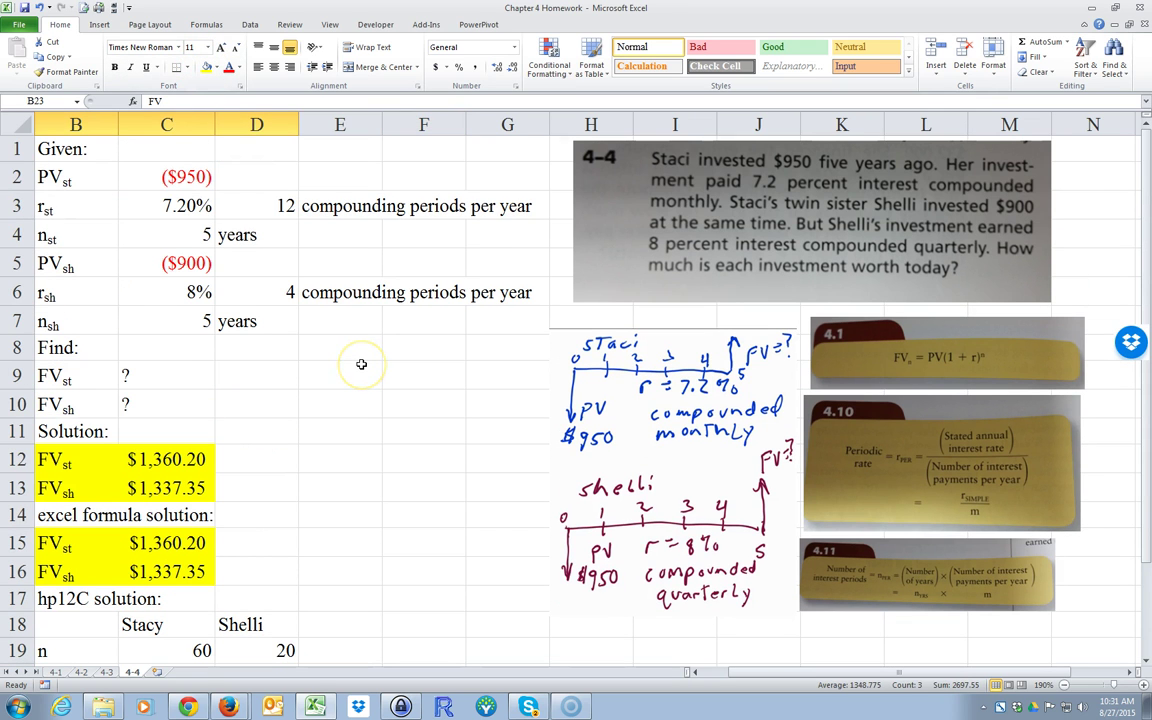
pyautogui.click(65, 149)
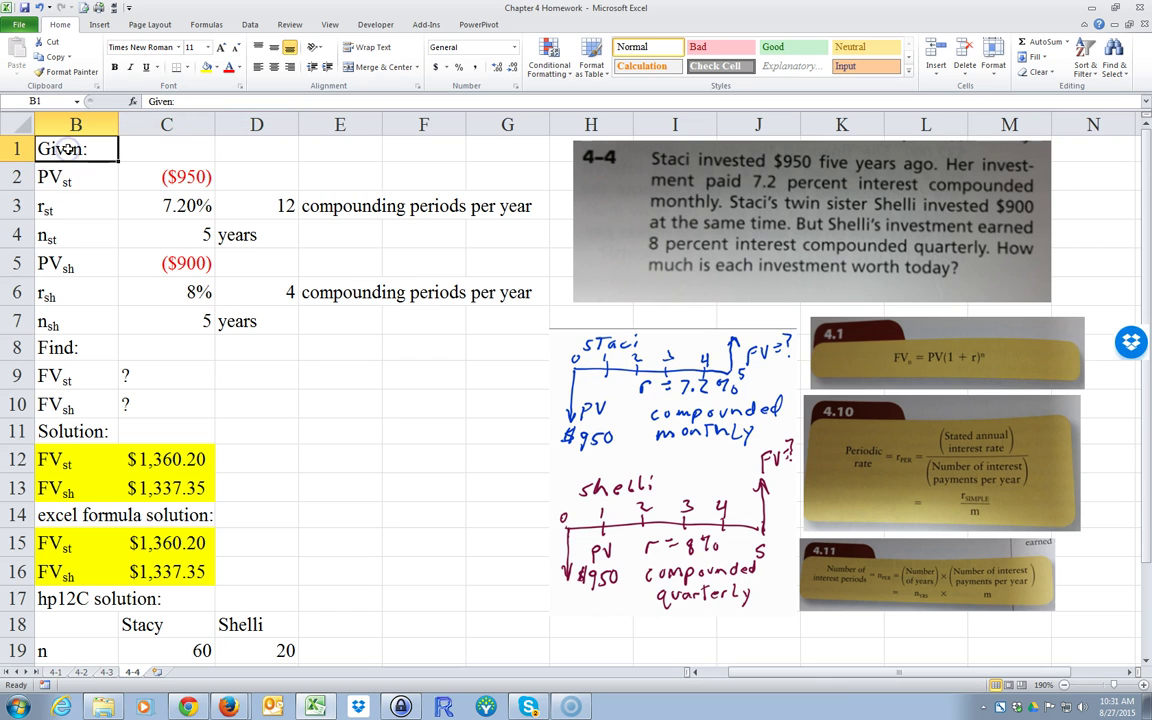
pyautogui.keyDown('ctrl'); pyautogui.click(91, 349); pyautogui.keyUp('ctrl')
pyautogui.keyDown('ctrl'); pyautogui.click(85, 428); pyautogui.keyUp('ctrl')
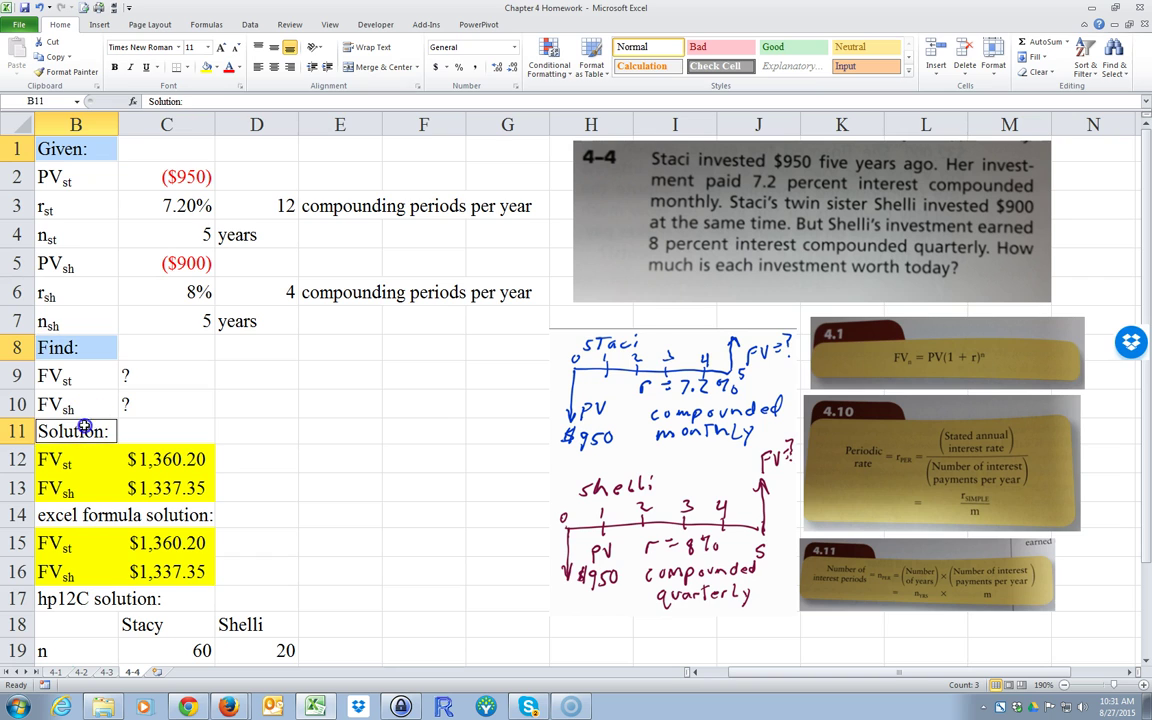
pyautogui.keyDown('ctrl'); pyautogui.click(74, 513); pyautogui.keyUp('ctrl')
pyautogui.keyDown('ctrl'); pyautogui.click(76, 599); pyautogui.keyUp('ctrl')
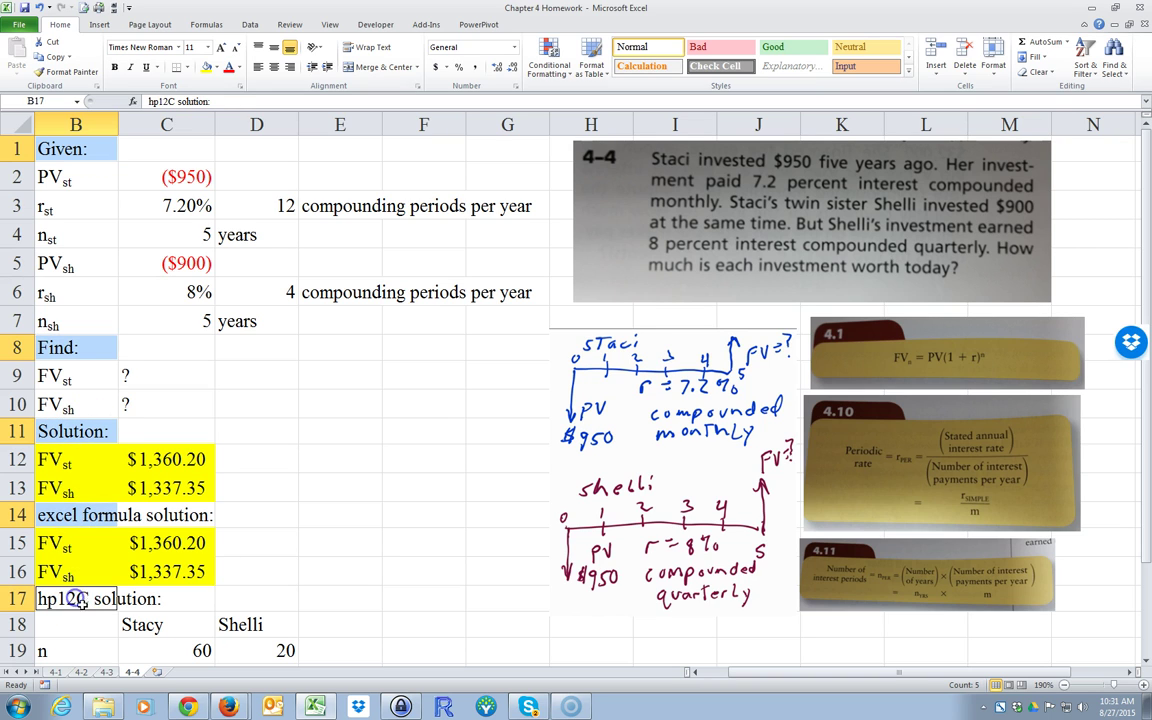
pyautogui.click(115, 67)
pyautogui.click(145, 67)
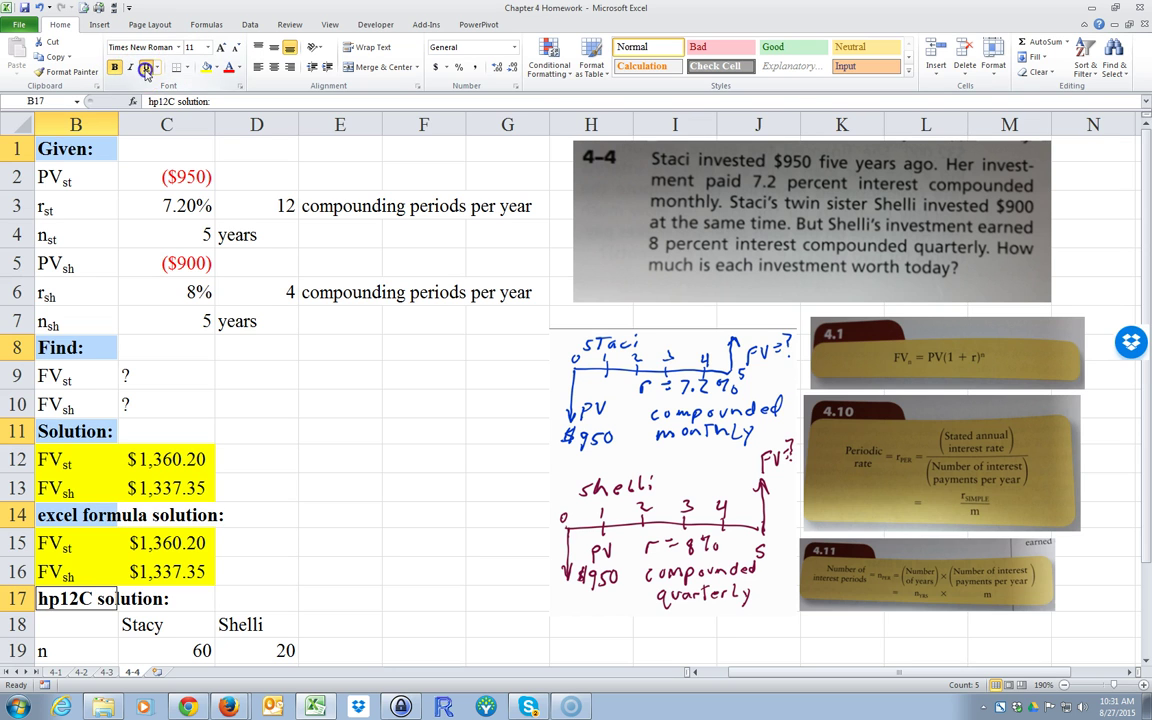
pyautogui.click(341, 463)
pyautogui.scroll(-3, 337, 460)
pyautogui.scroll(3, 338, 460)
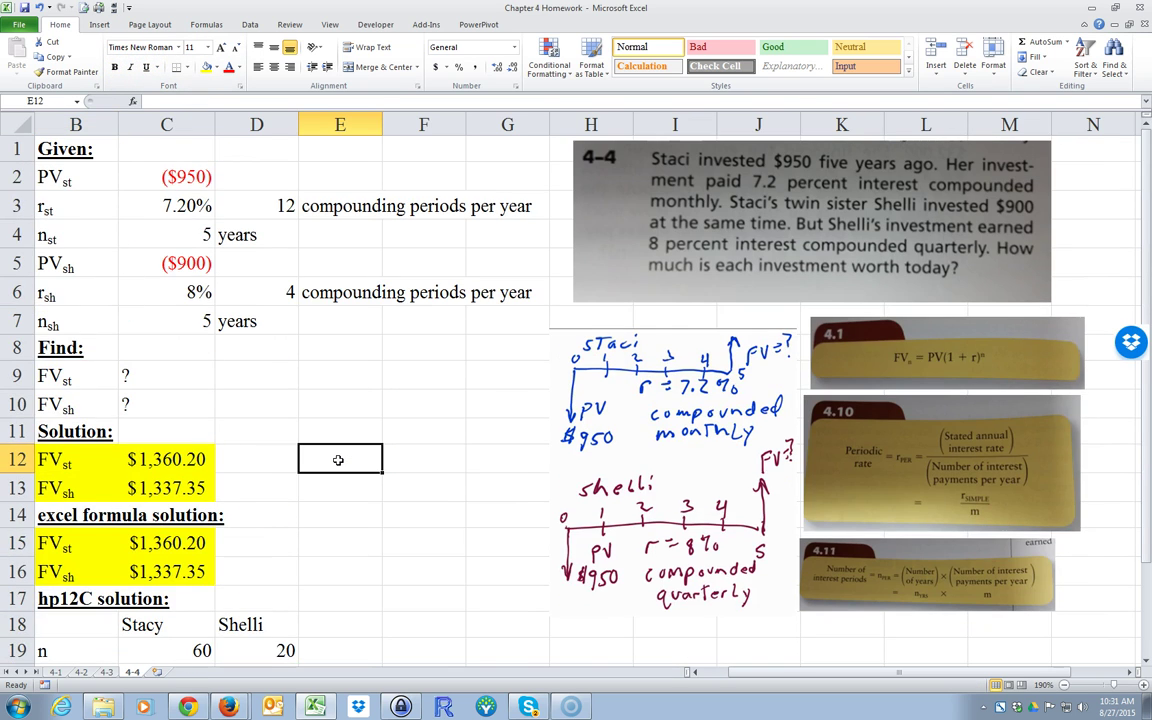